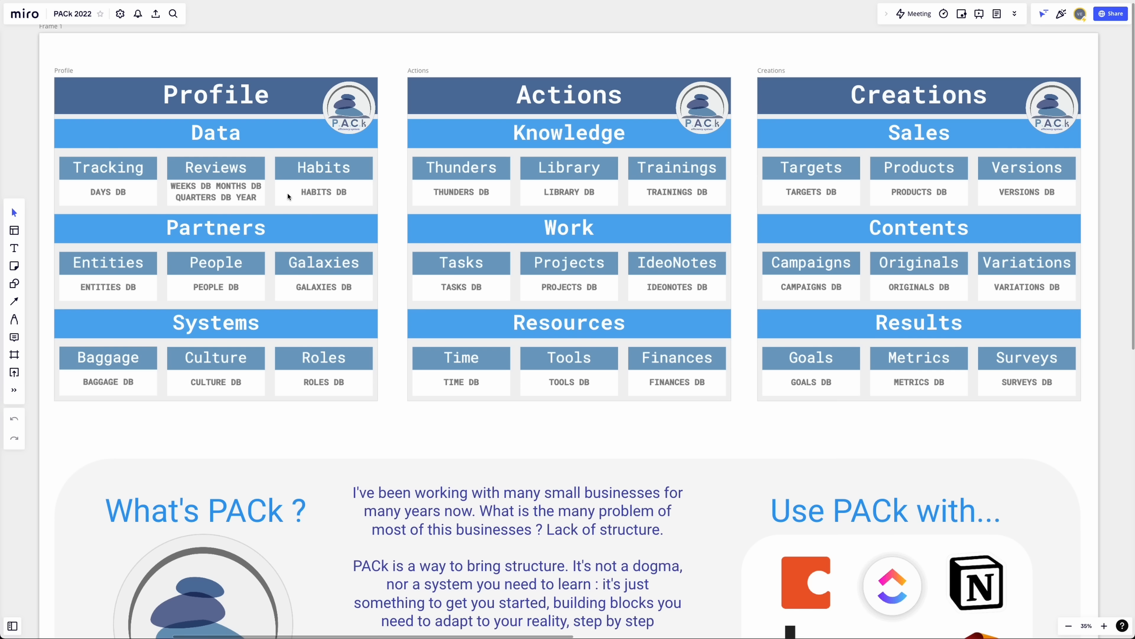
Step: Examine the Profile column's structure: its Data, Partners and Systems blocks and the Tracking, Reviews and Habits items under Data
left_click(253, 130)
left_click(253, 225)
left_click(246, 343)
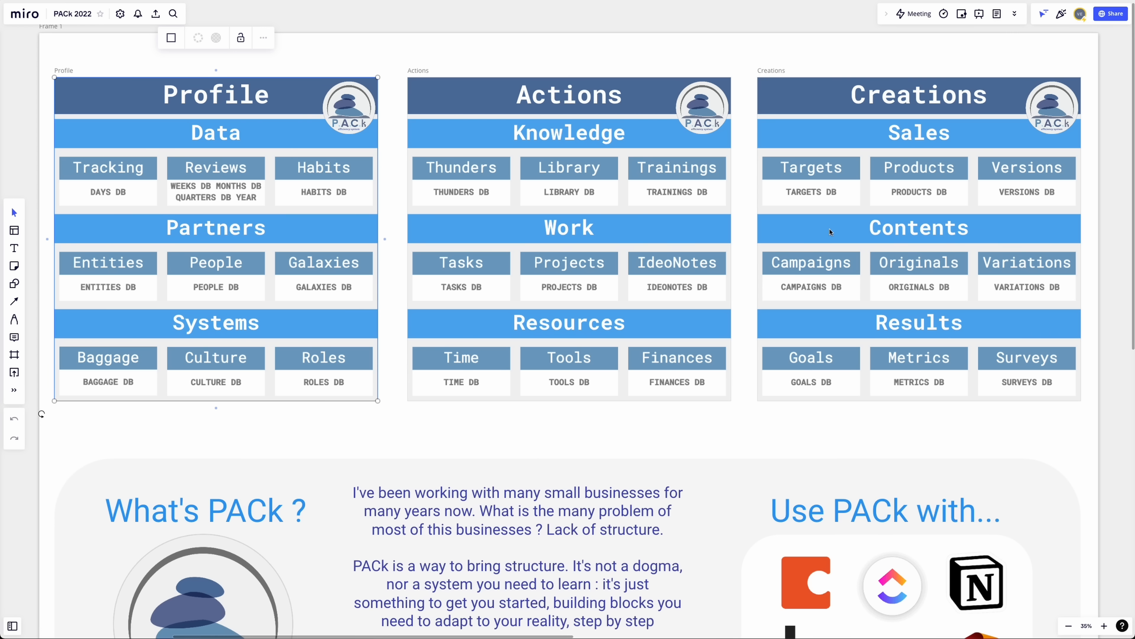
left_click(200, 132)
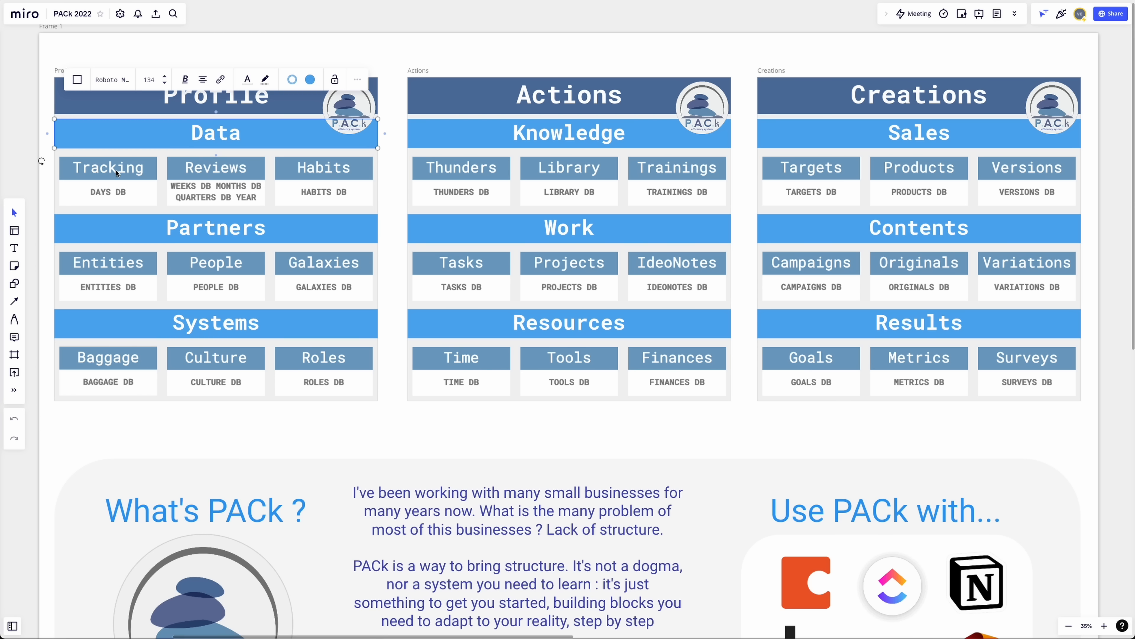
left_click(108, 168)
left_click(216, 169)
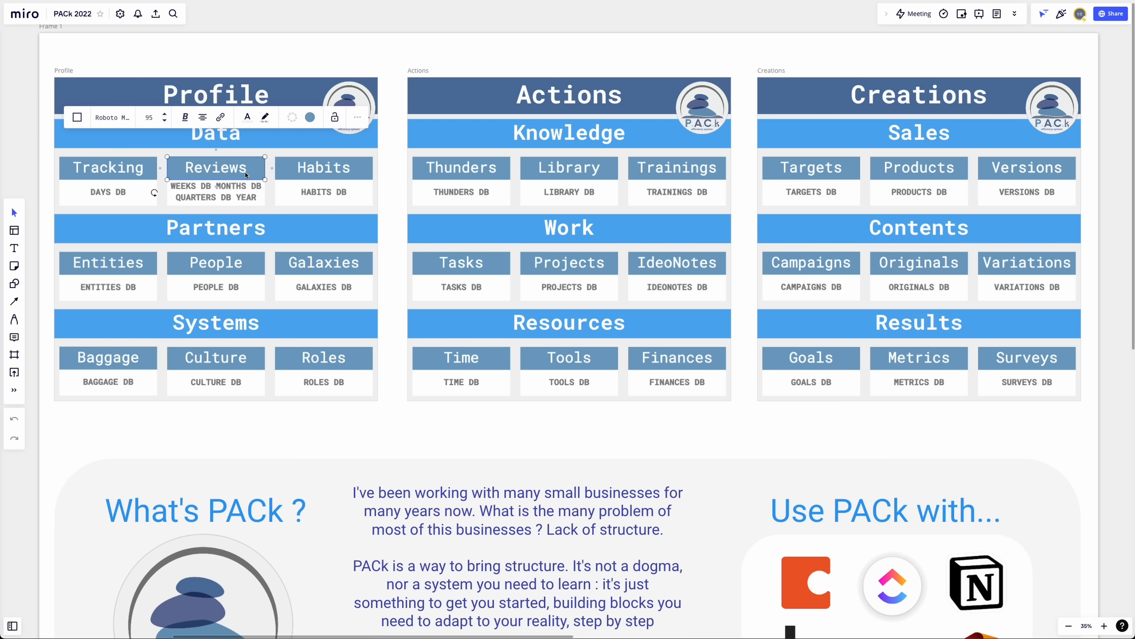
left_click(320, 169)
left_click(313, 42)
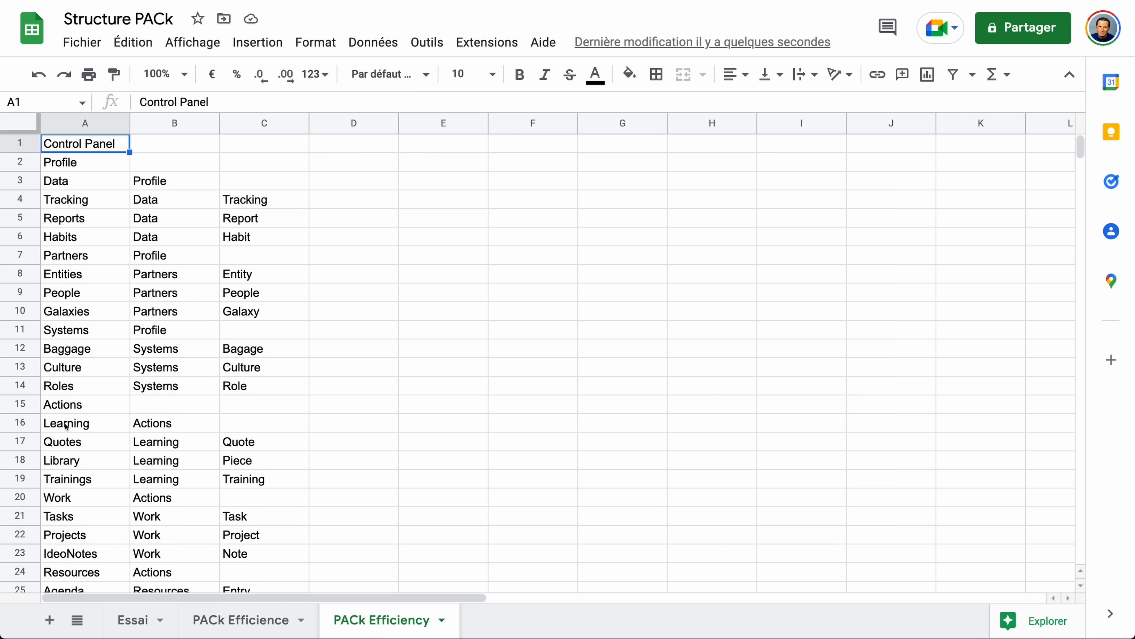
Step: Examine the PACk Efficiency sheet: the item names in column A, their parents in column B and the singular names in column C
scroll(75, 542, "down", 8)
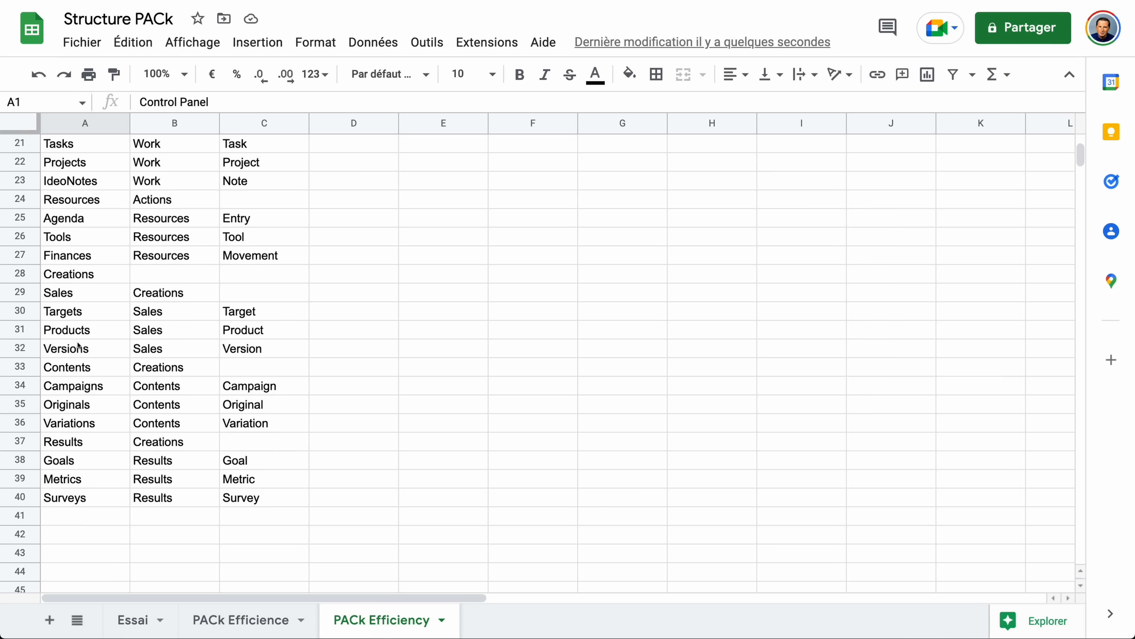
scroll(84, 276, "up", 7)
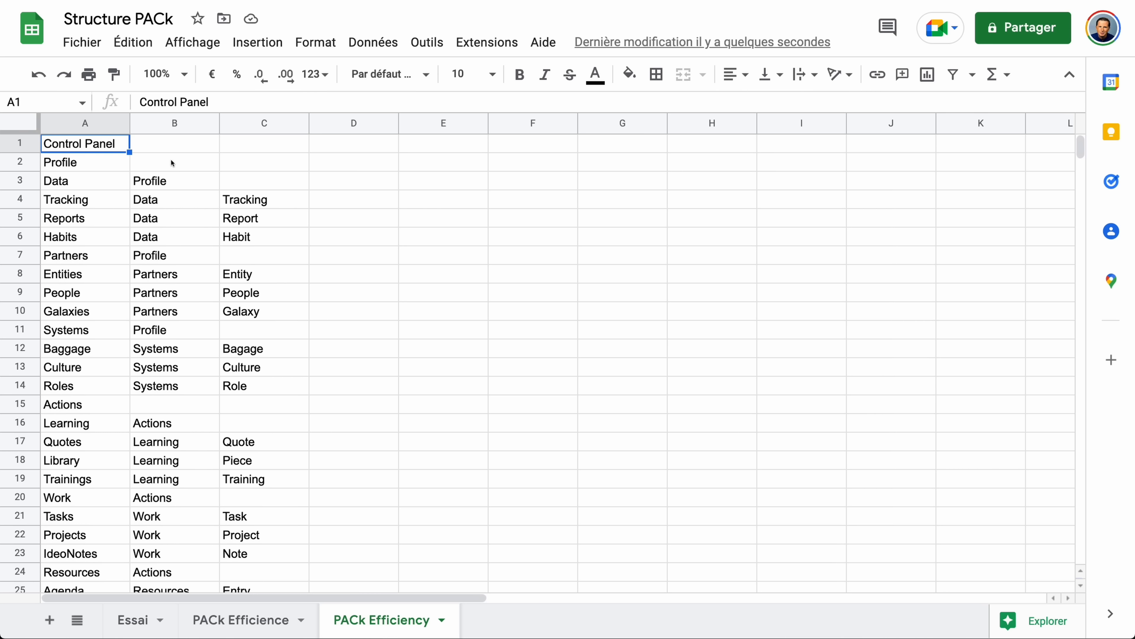
left_click(83, 184)
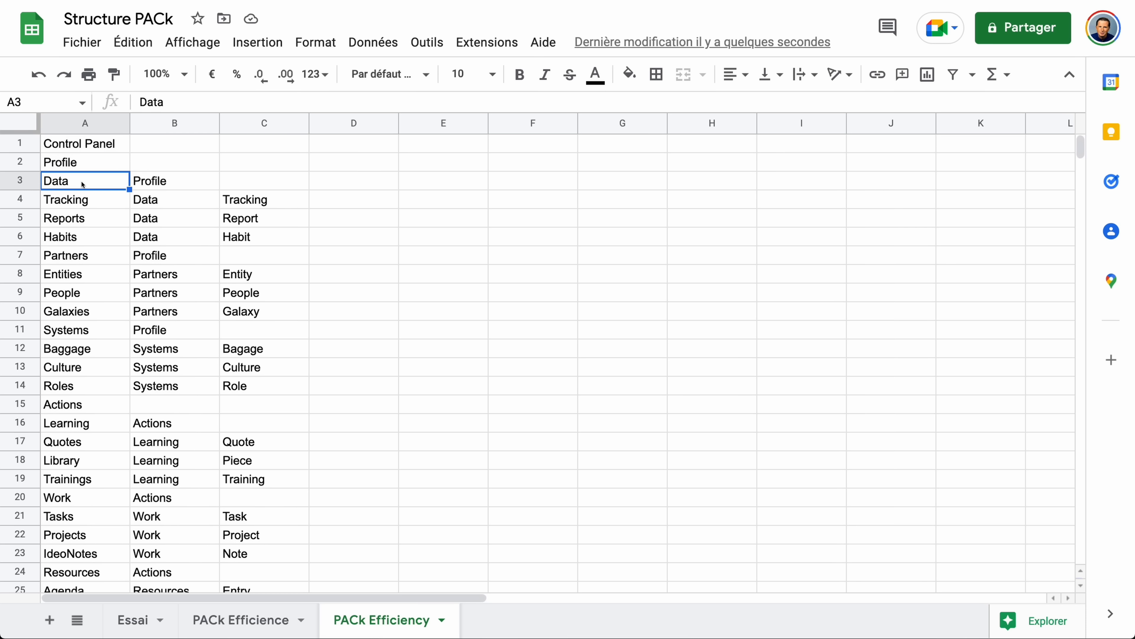
left_click(155, 183)
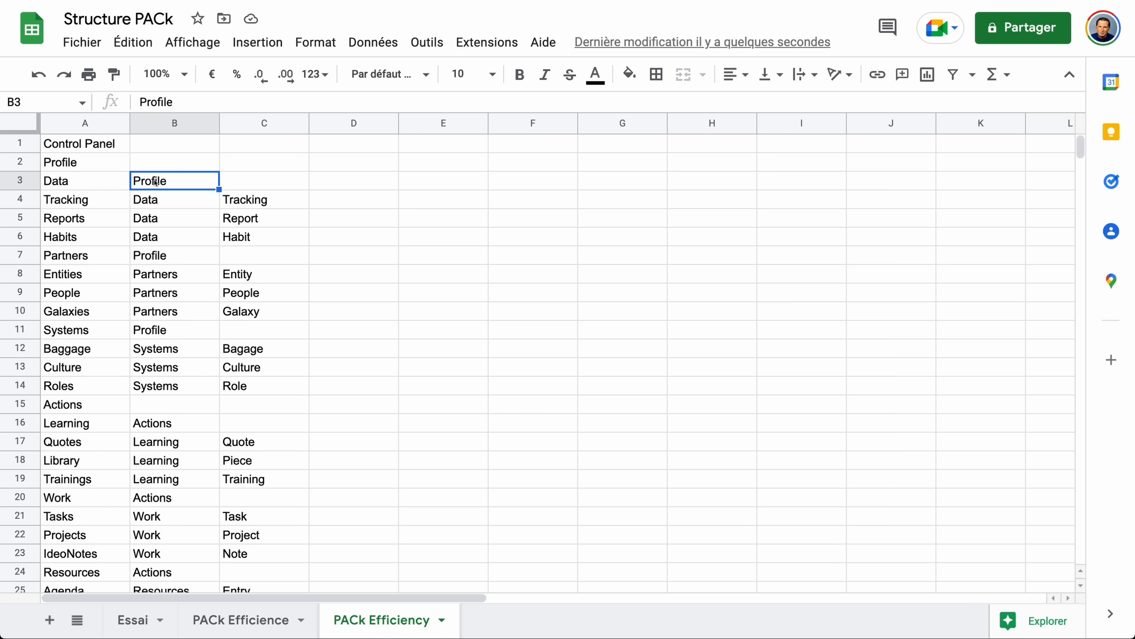
left_click(68, 202)
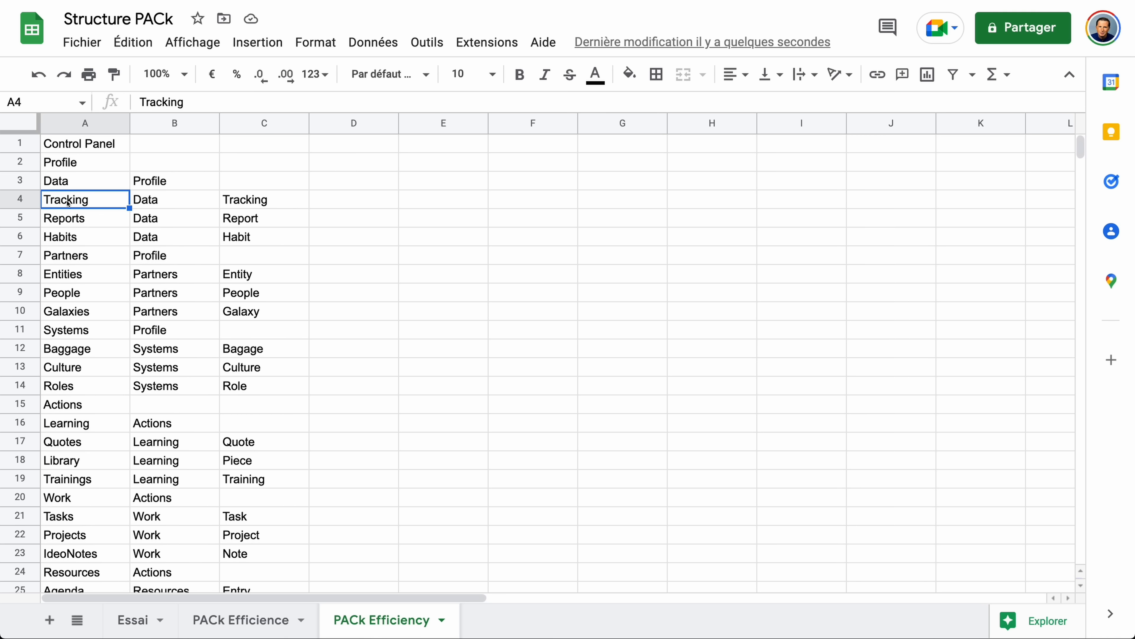
left_click(153, 200)
left_click(81, 184)
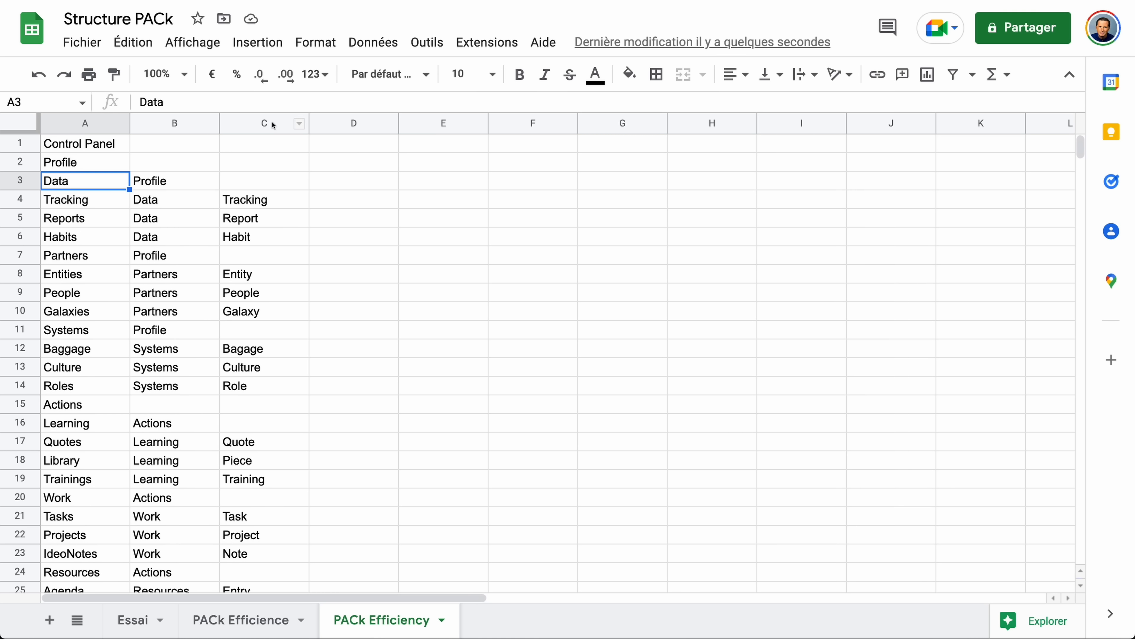
left_click(257, 202)
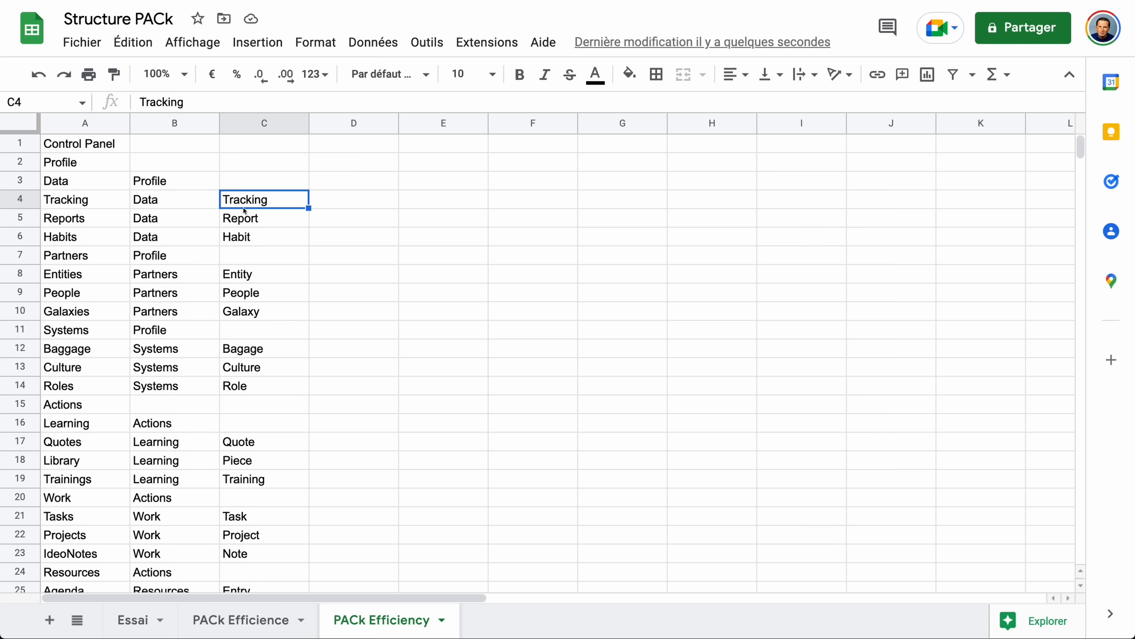
left_click(62, 221)
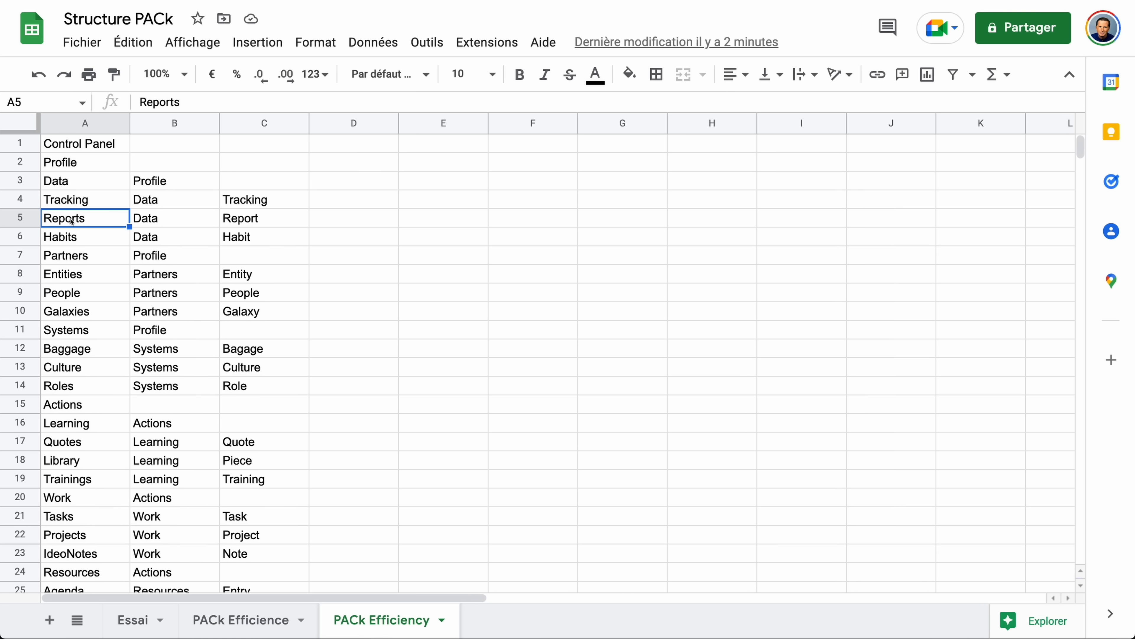
left_click(247, 222)
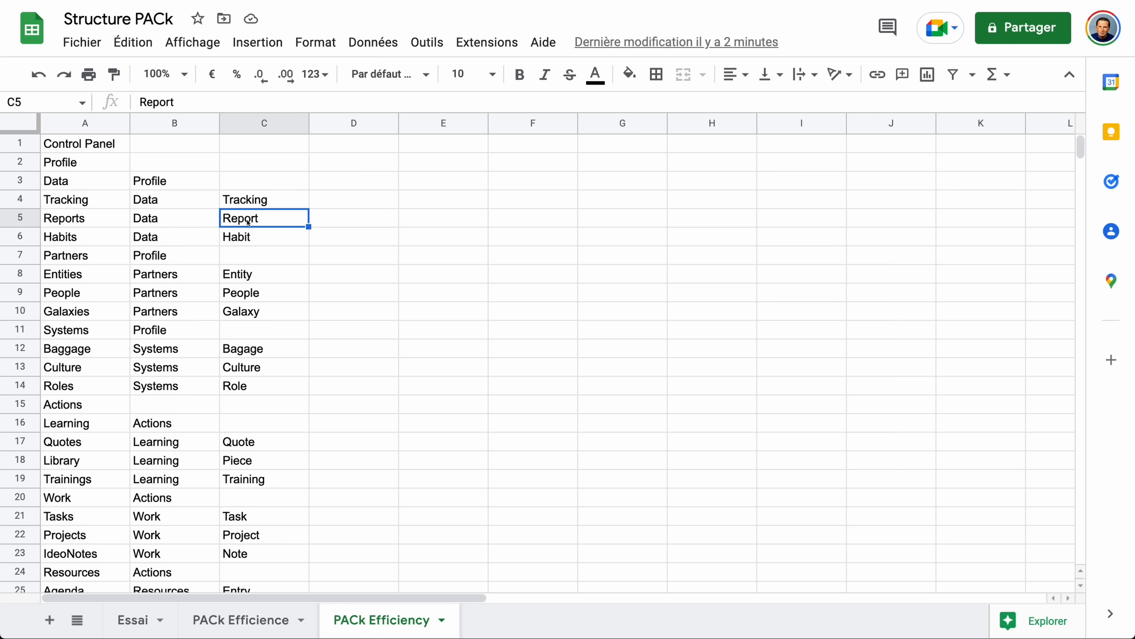
Step: Select A1:C8 on the PACk Efficiency sheet and compare that list with the French version on the PACk Efficience sheet
left_click_drag(125, 147, 251, 275)
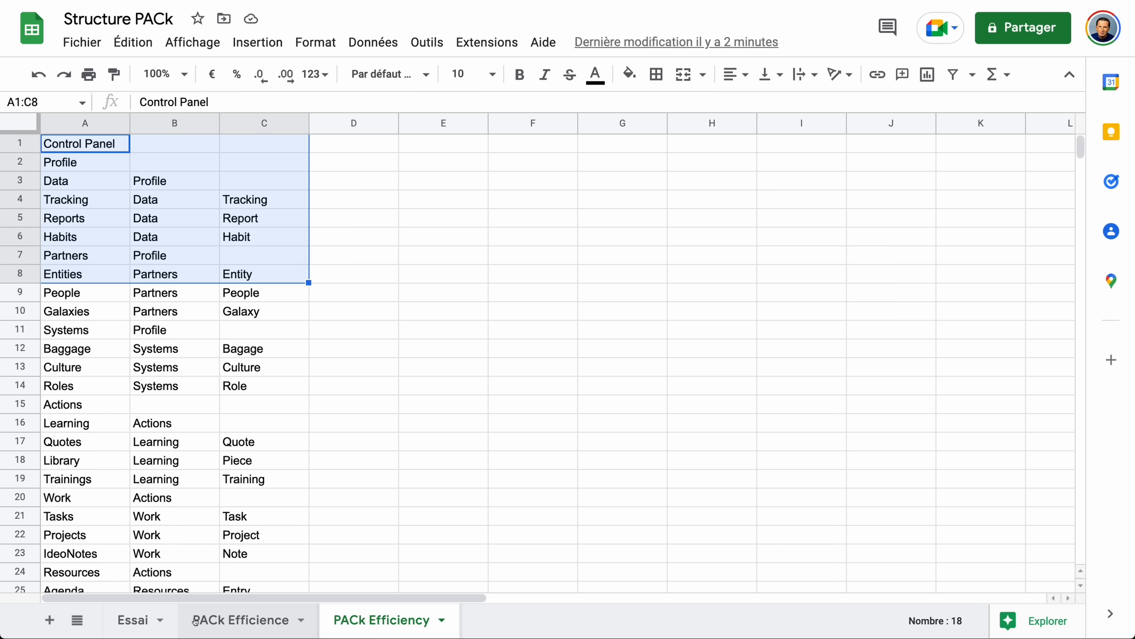
left_click(286, 622)
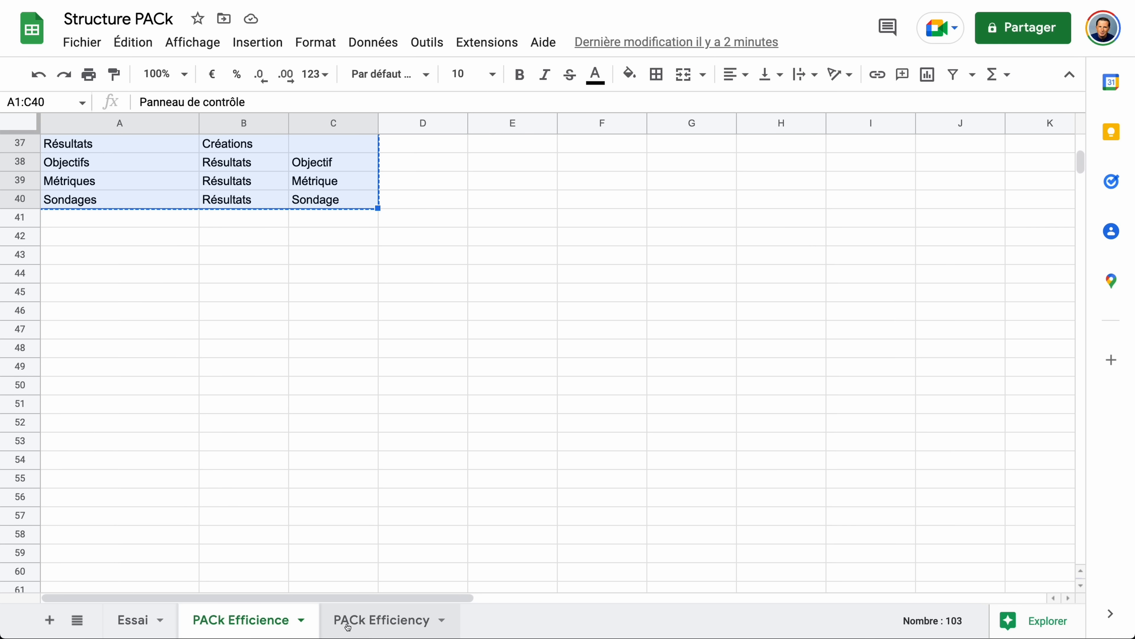
scroll(316, 467, "up", 12)
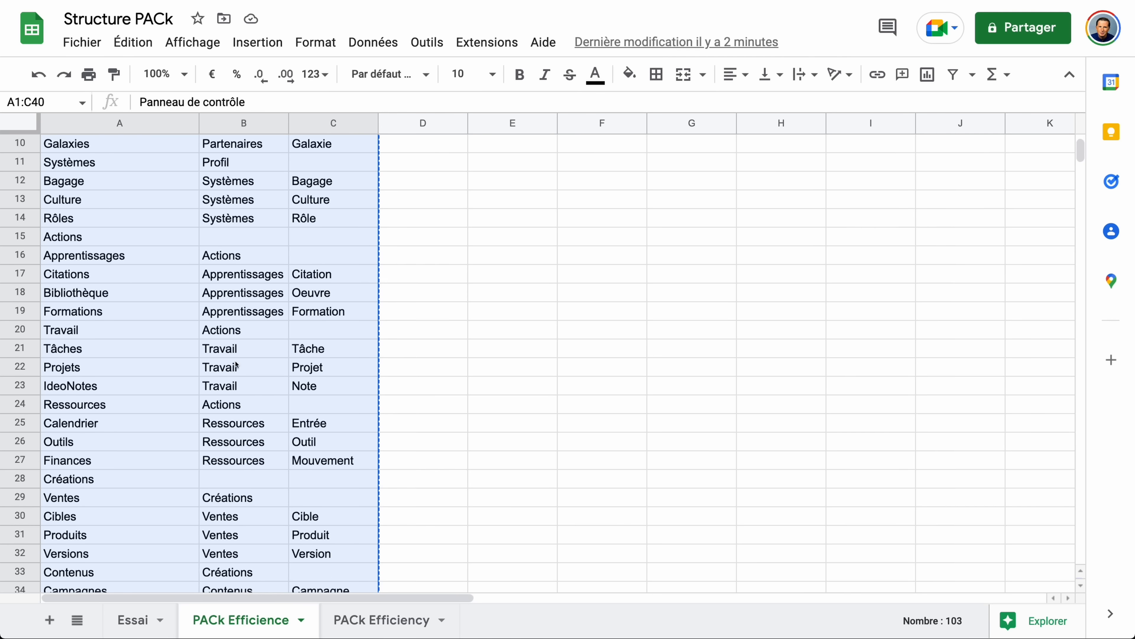
left_click(346, 618)
left_click(138, 621)
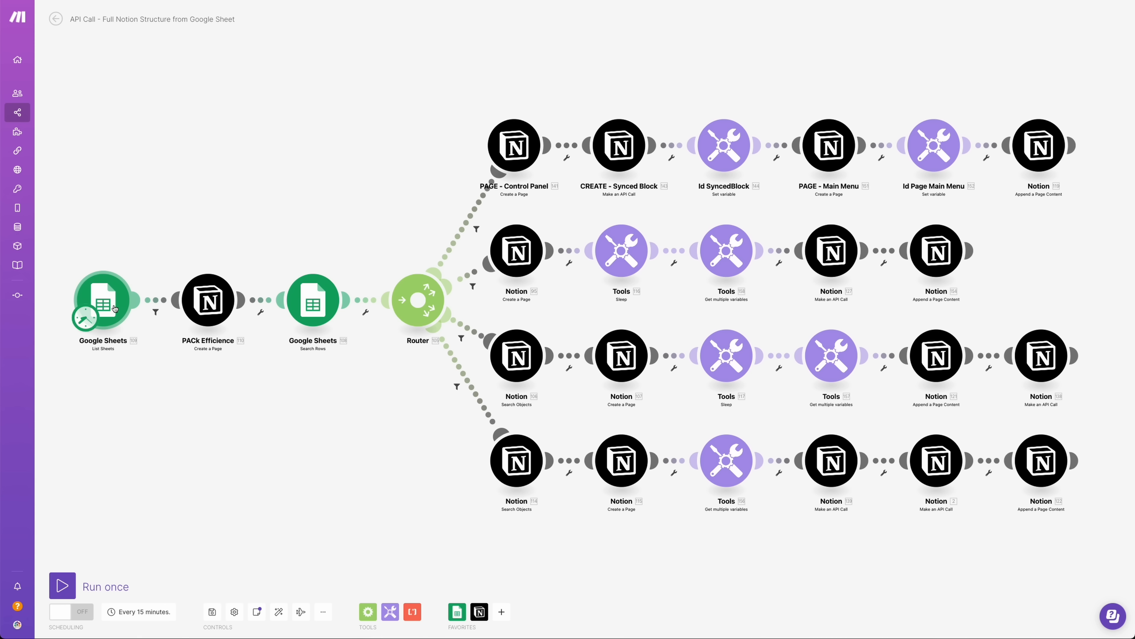
Step: Inspect the PACk Efficience page-creation module and the filter between it and the List Sheets module
left_click(194, 303)
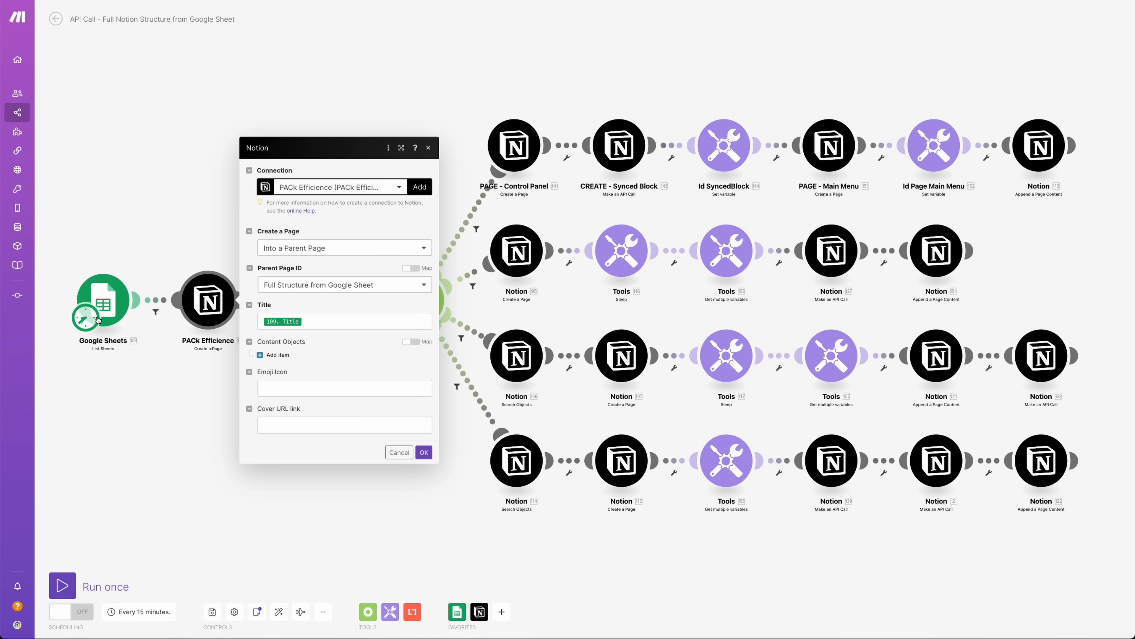
left_click(155, 304)
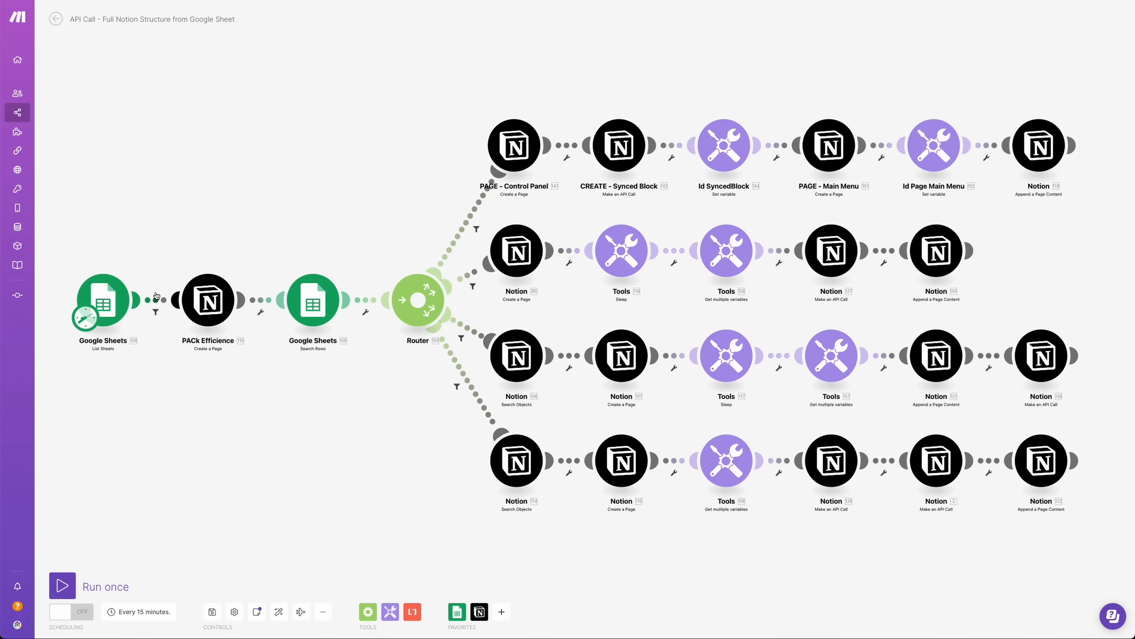
left_click(156, 302)
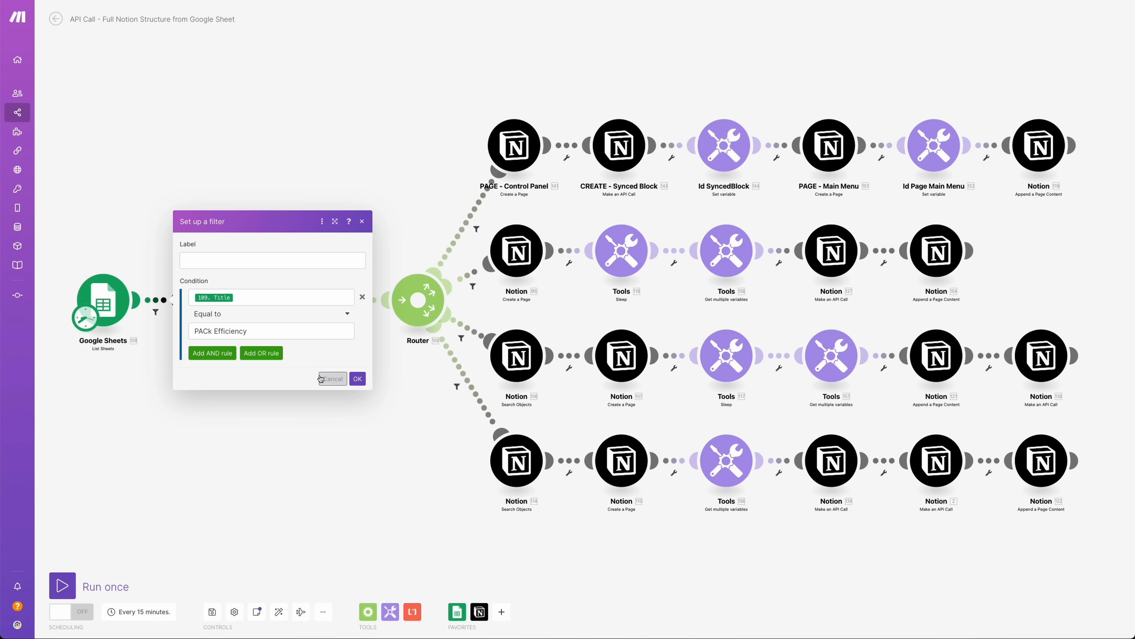
left_click(333, 378)
left_click(207, 304)
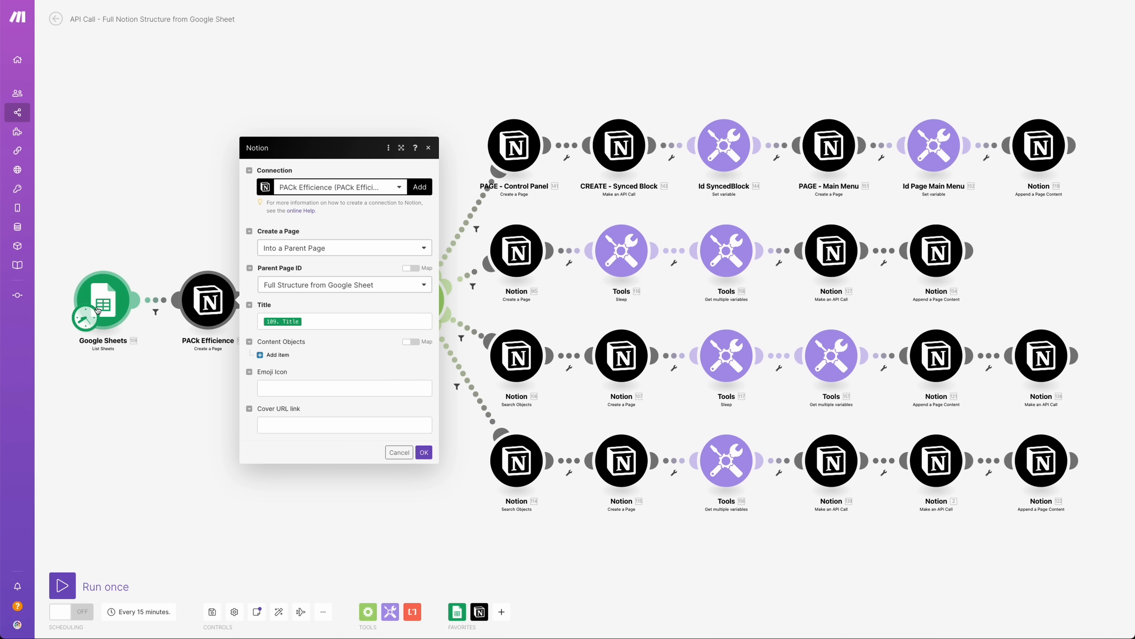
left_click(399, 452)
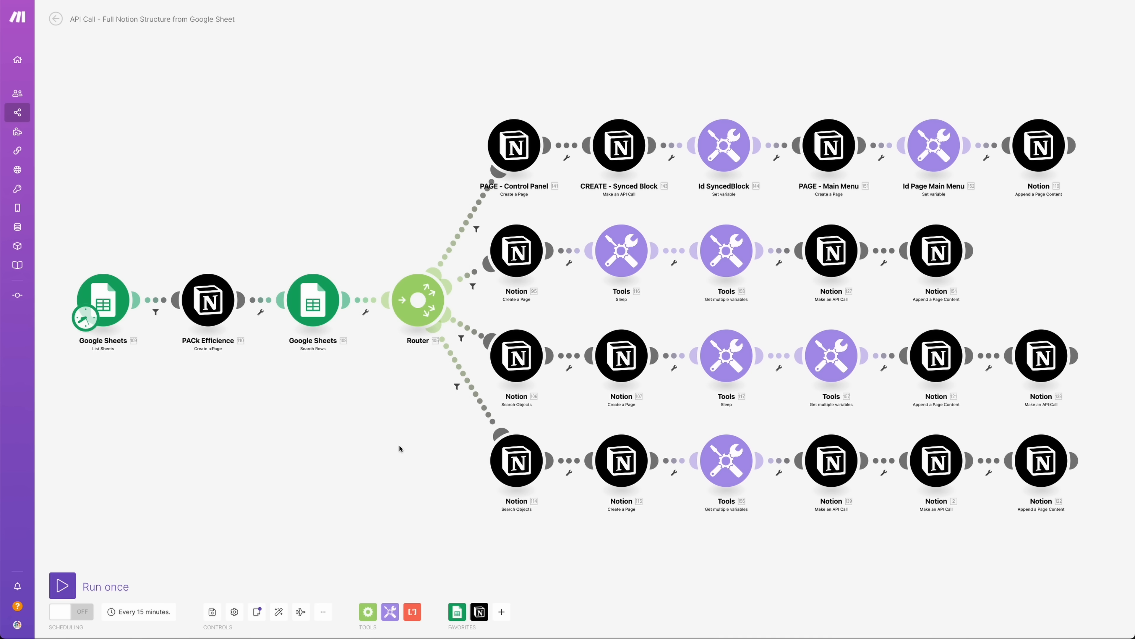
Step: Inspect the settings of the Google Sheets Search Rows module and of the Control Panel route's filter and page-creation module
left_click(308, 307)
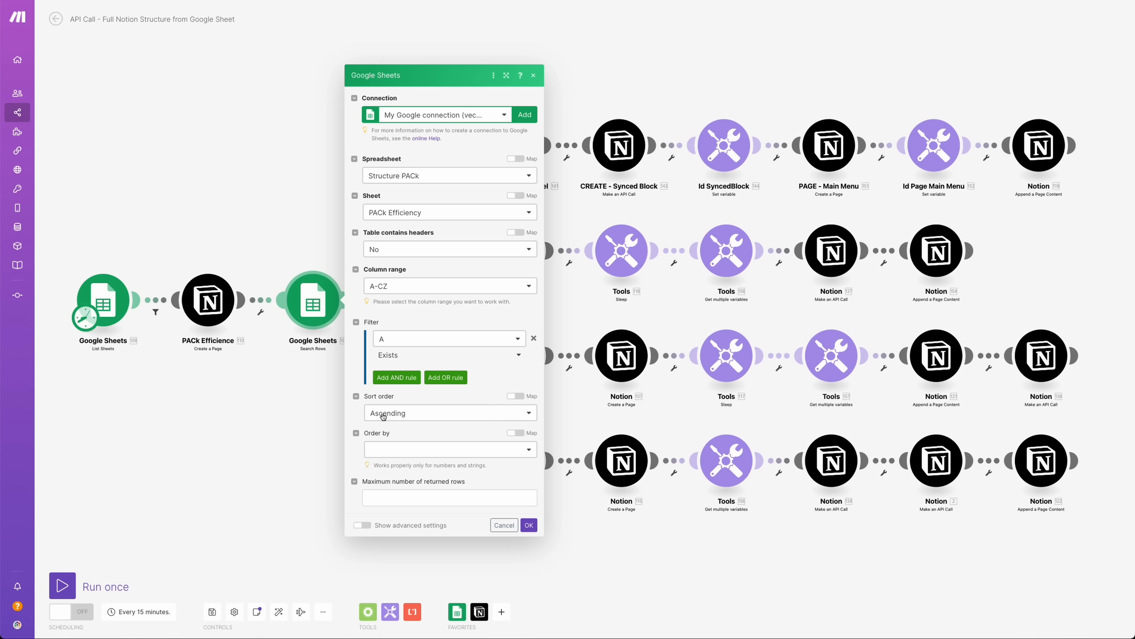
left_click(504, 526)
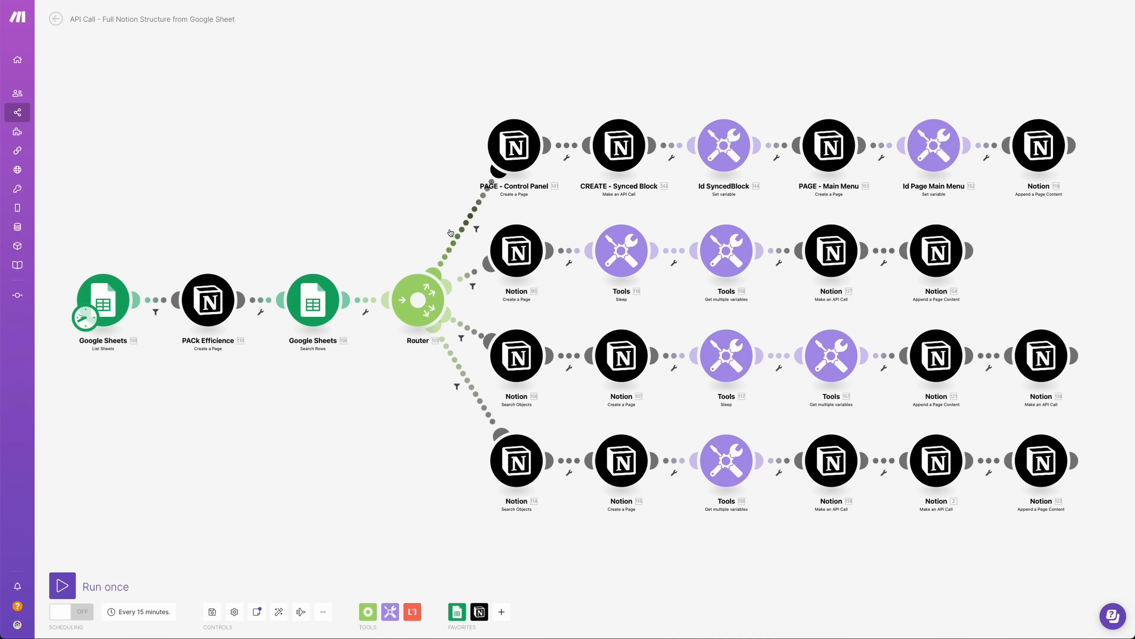
left_click(467, 247)
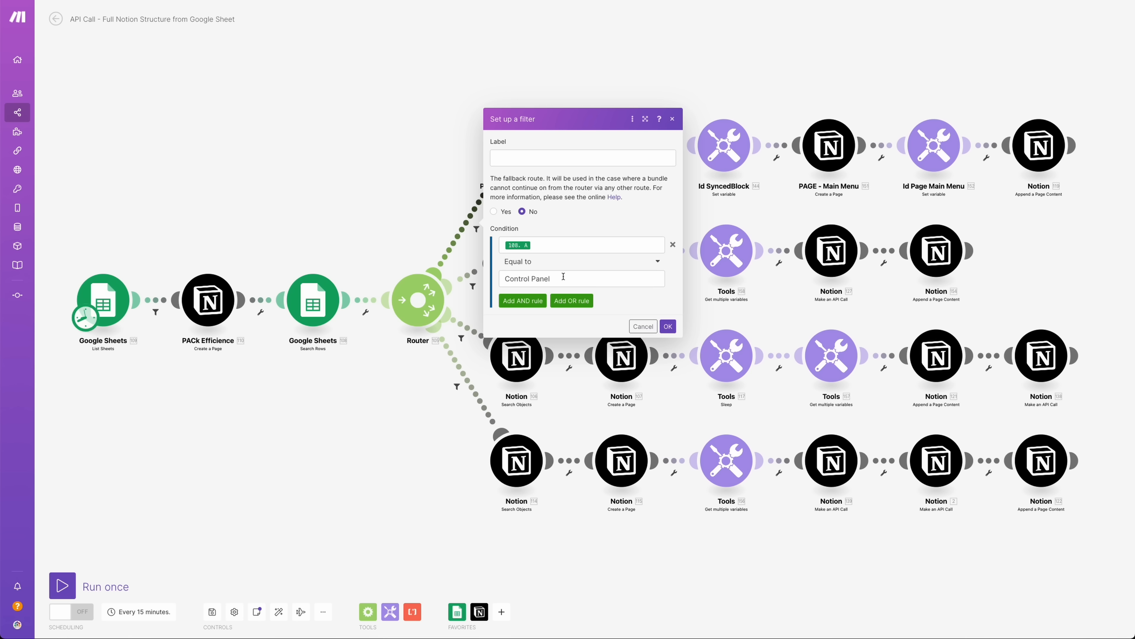
left_click(643, 326)
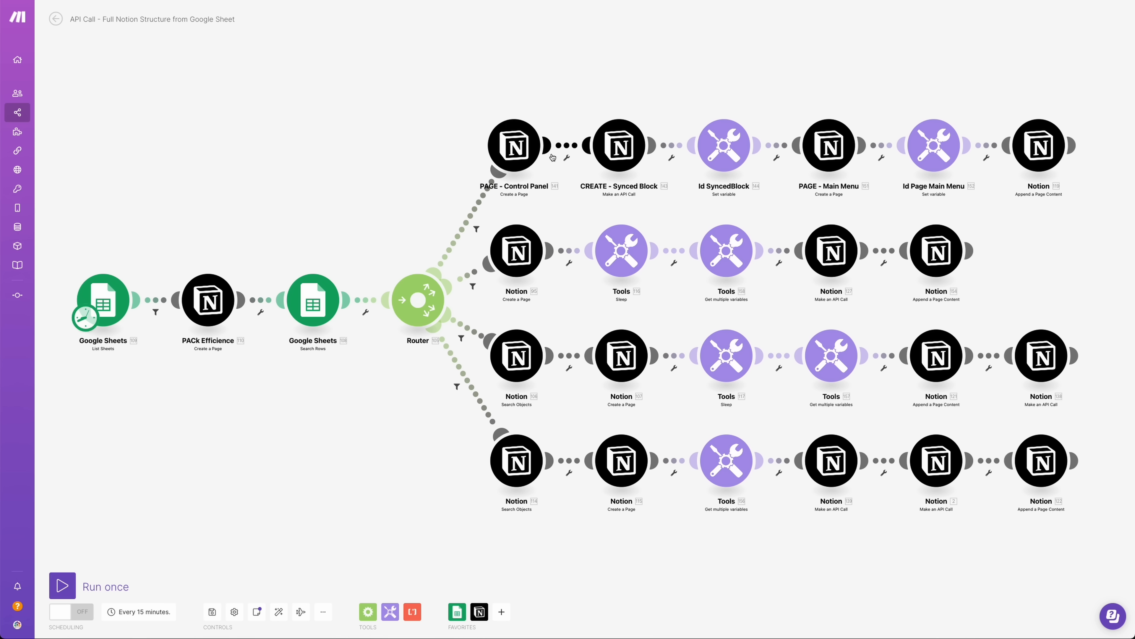
left_click(519, 152)
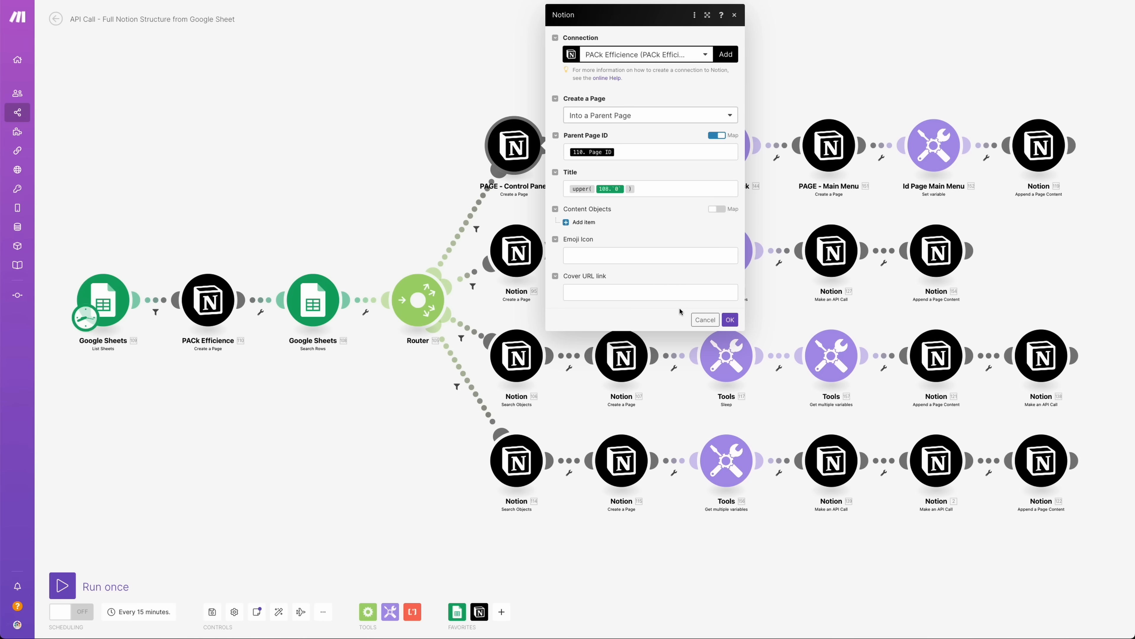
left_click(705, 320)
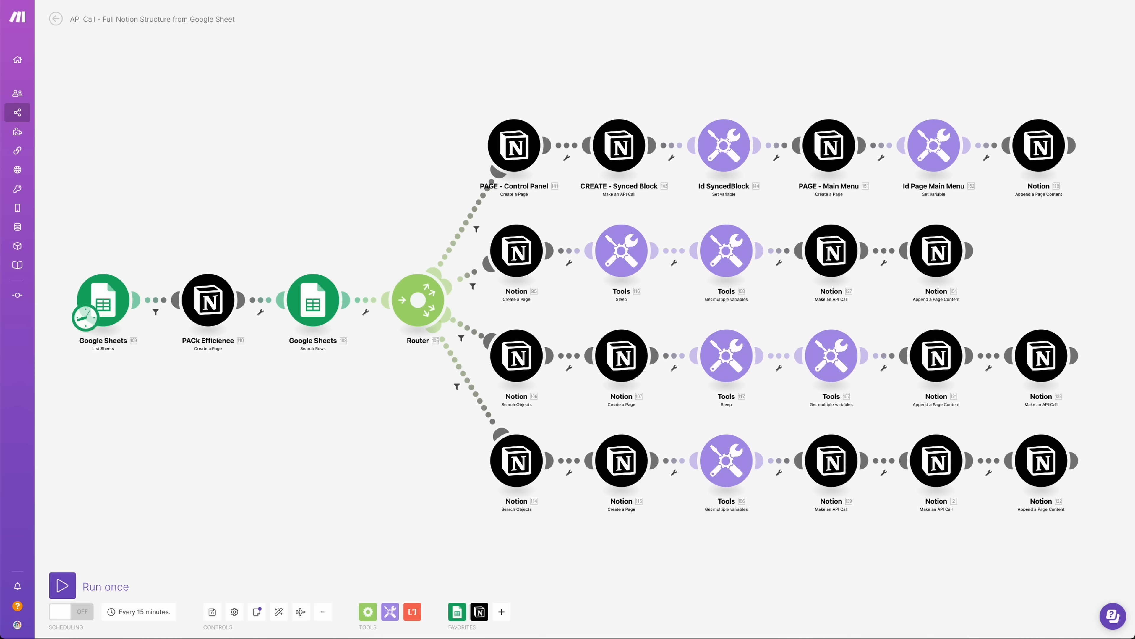
Step: Open the Notion Developers site in a new browser tab and go to the Append block children page of the API reference
key("super+t")
type("f")
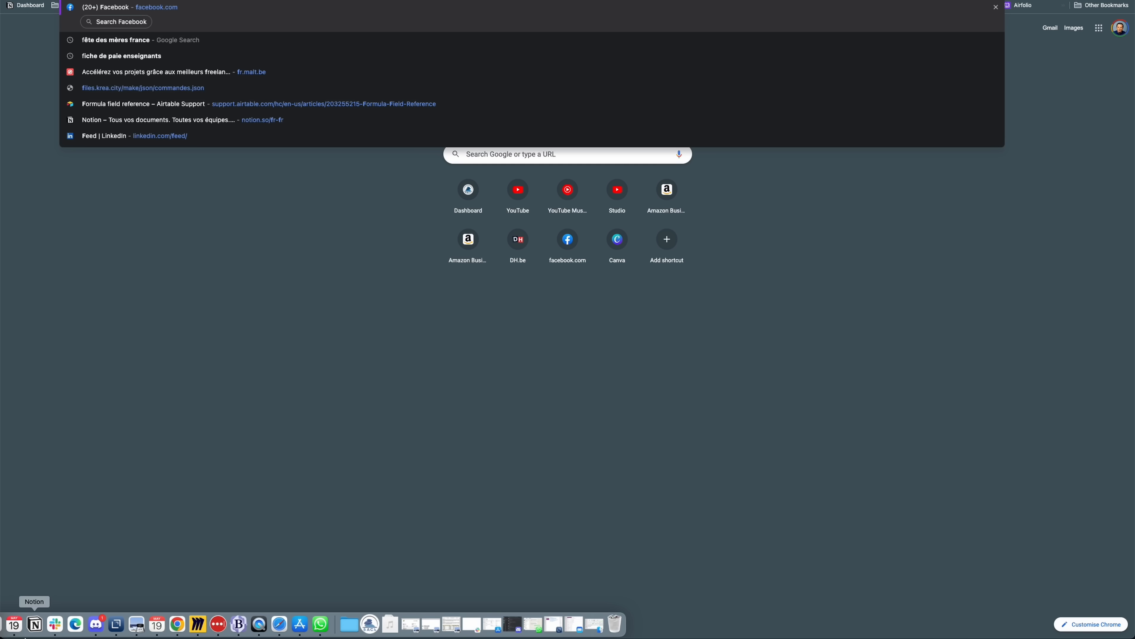
key("BackSpace")
key("BackSpace")
type("deve")
key("Return")
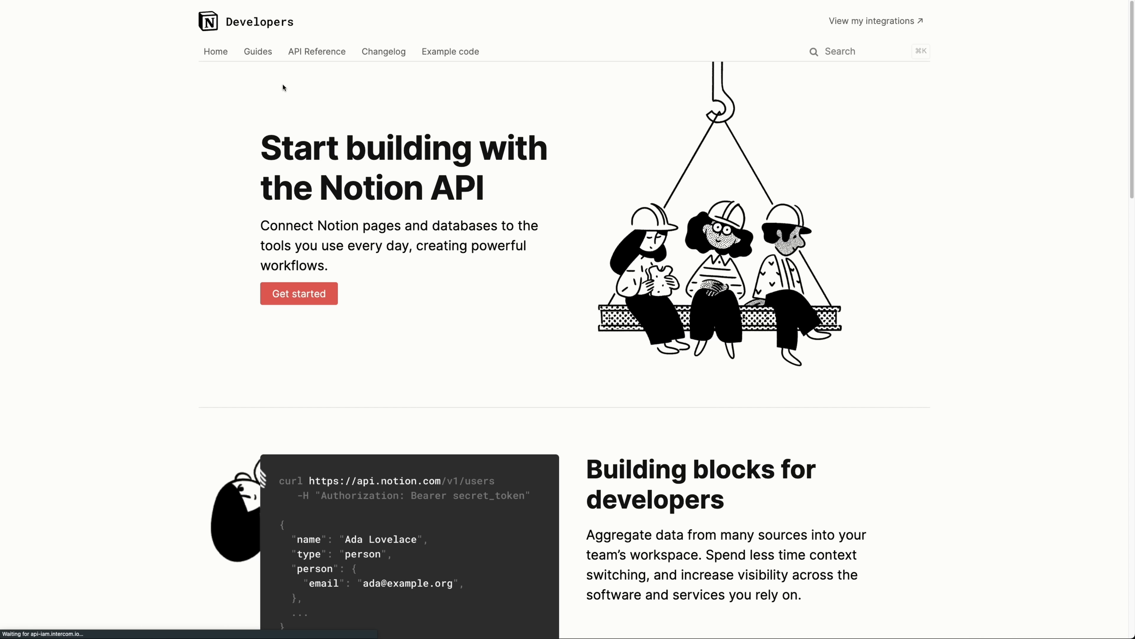
scroll(152, 447, "down", 3)
left_click(142, 567)
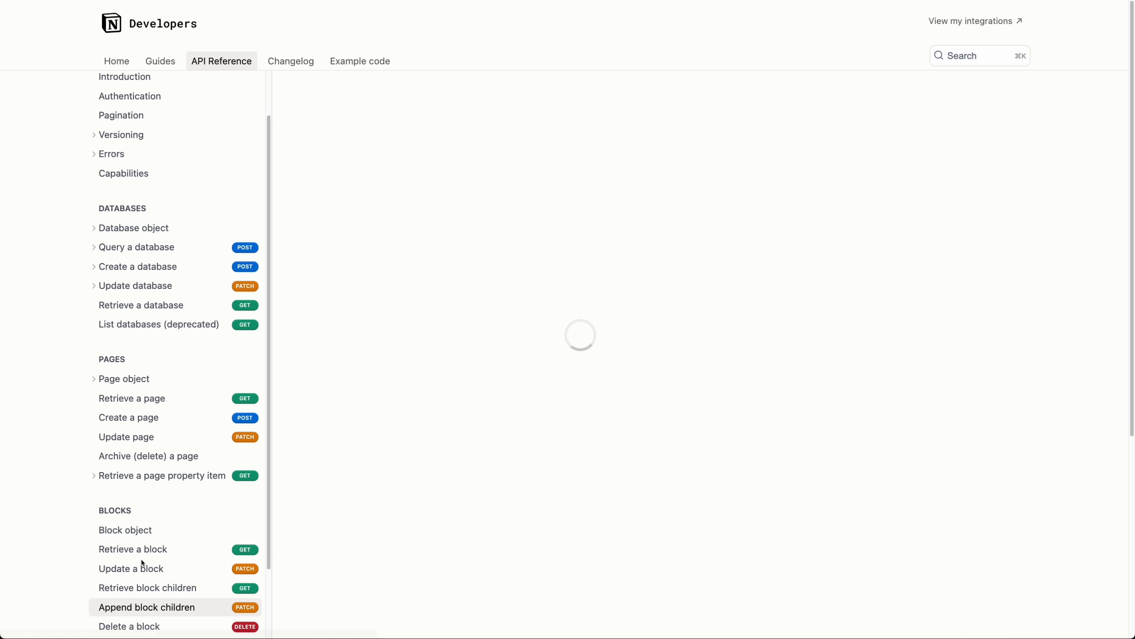
Step: Read through the Append block children reference with its Shell request example, and open the list of own integrations
scroll(190, 579, "down", 4)
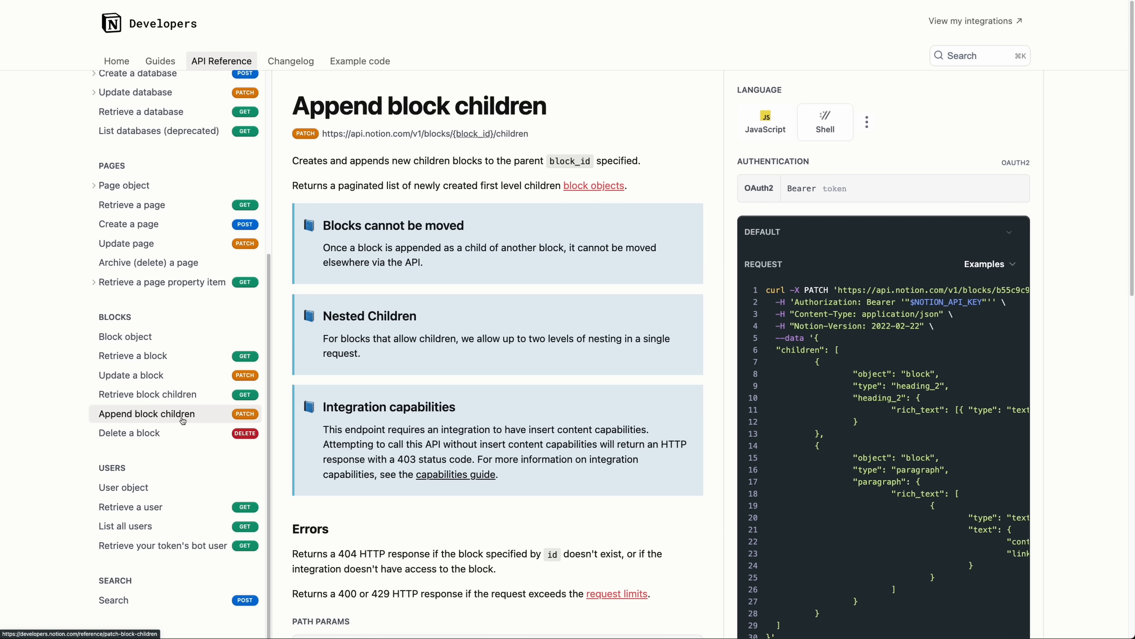
left_click(848, 134)
scroll(362, 294, "down", 1)
scroll(362, 294, "down", 10)
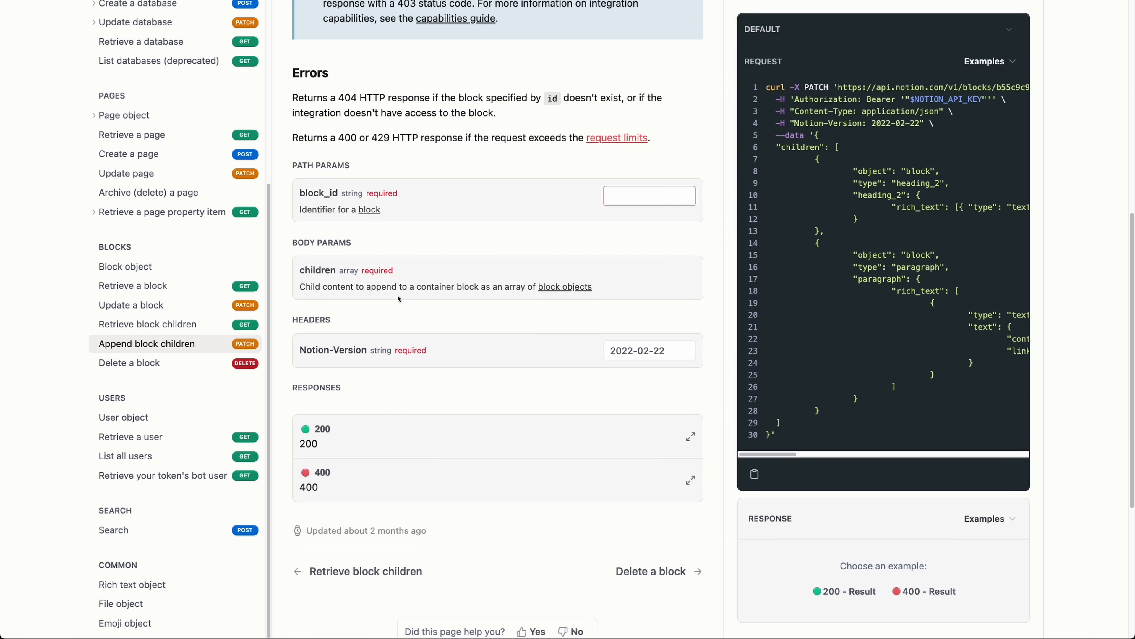
scroll(459, 329, "up", 10)
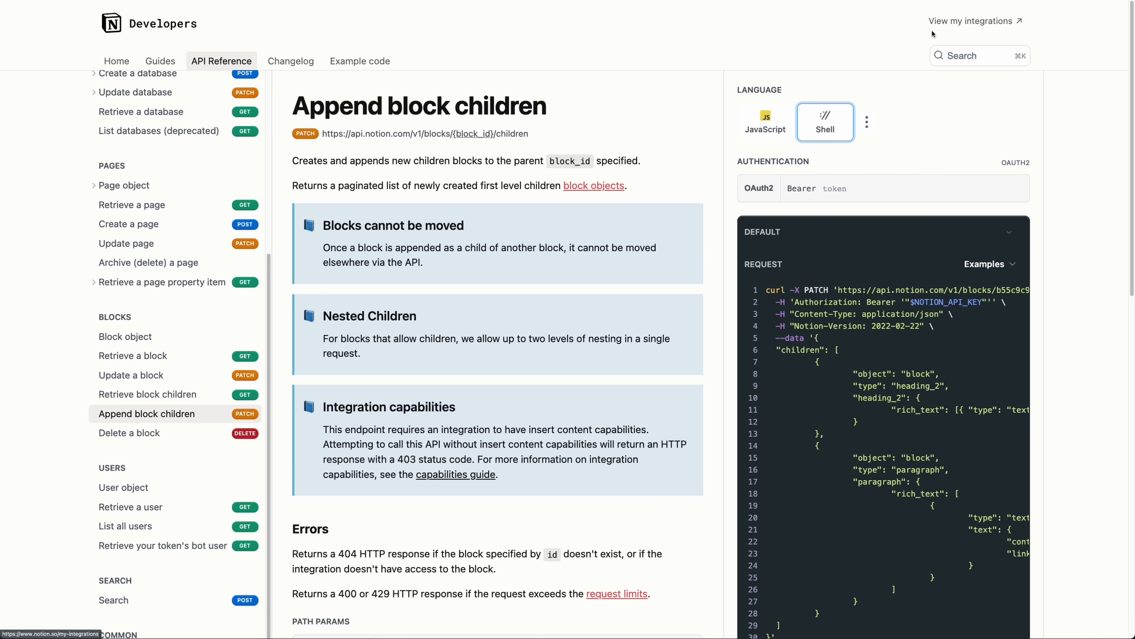
left_click(950, 27)
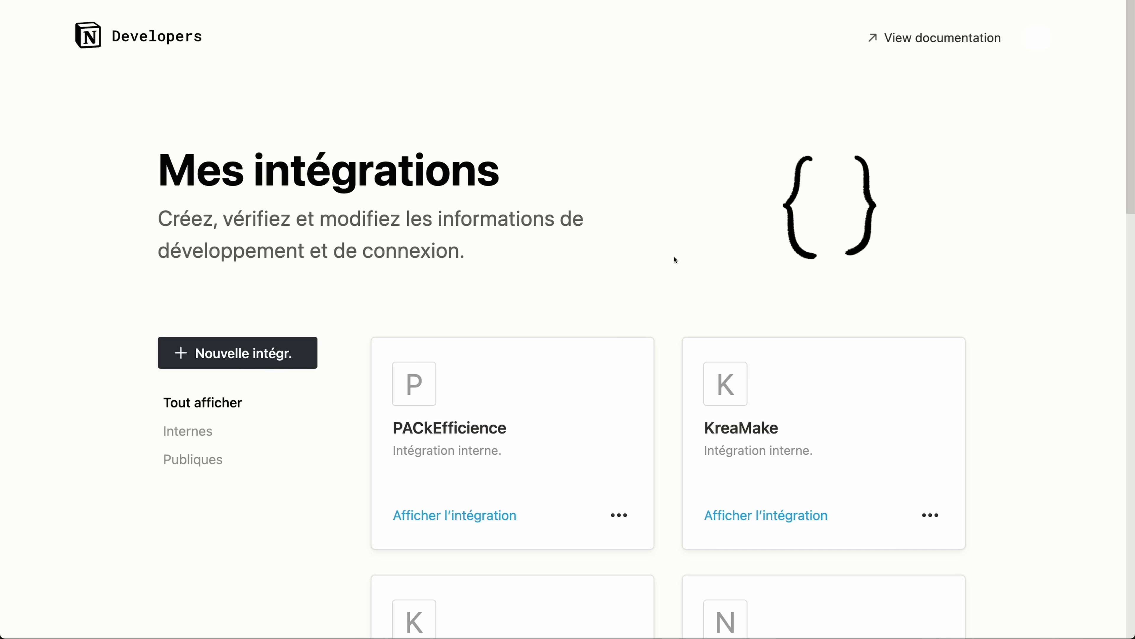
Step: Open the details of the PACkEfficience integration from the list of integrations
scroll(675, 259, "down", 3)
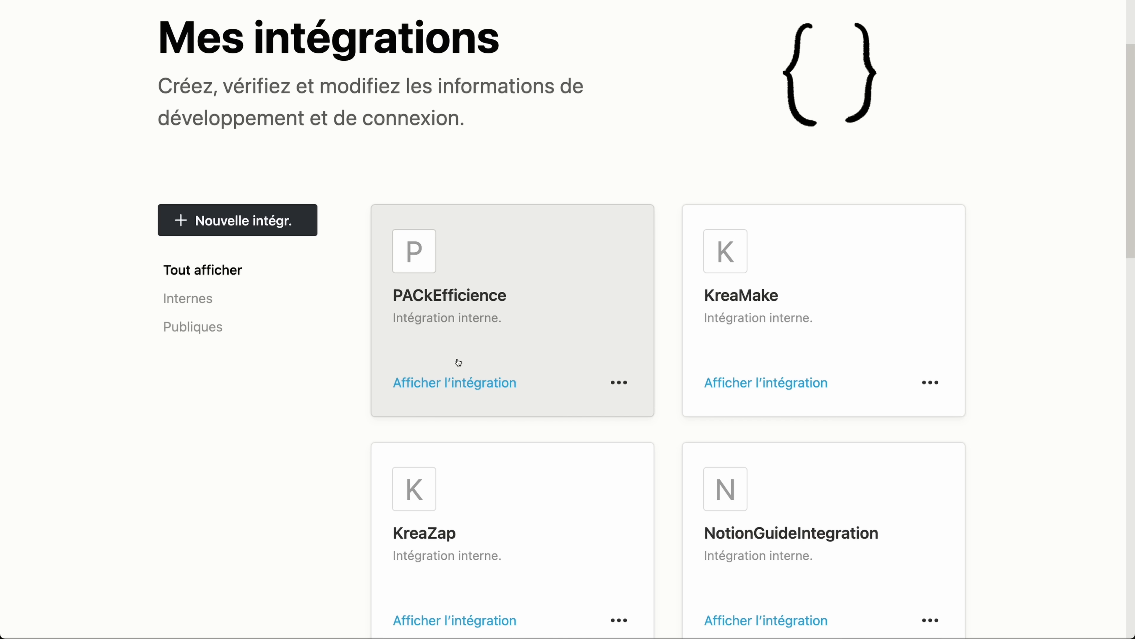
left_click(465, 375)
left_click(742, 465)
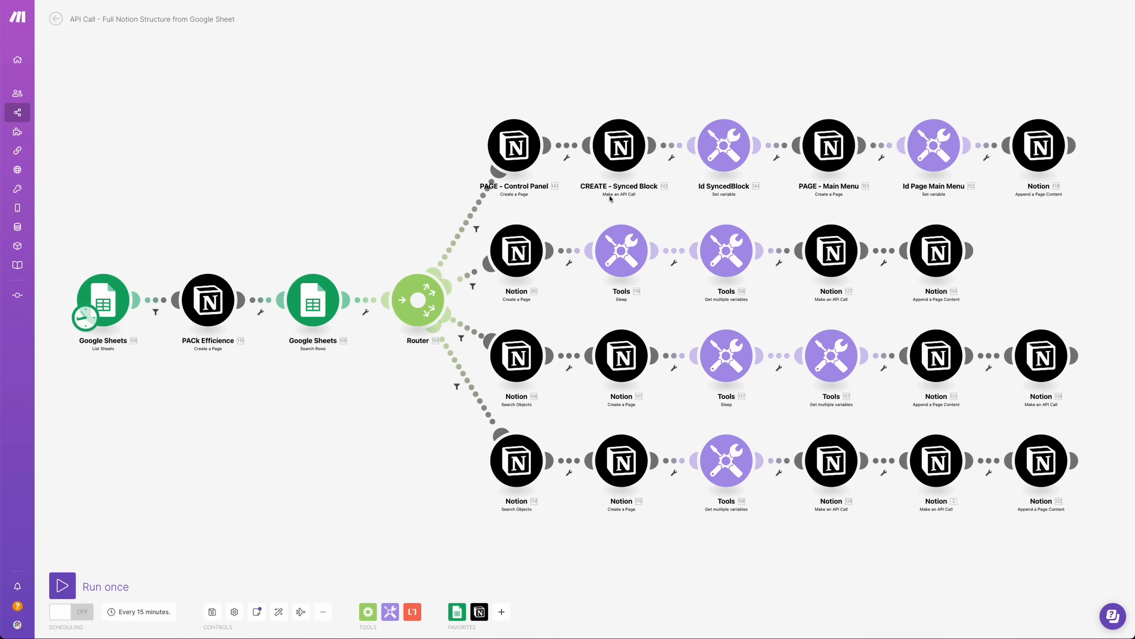
Step: Open the CREATE - Synced Block module in the Make scenario and examine the bearer token value of its Authorization header
left_click(620, 148)
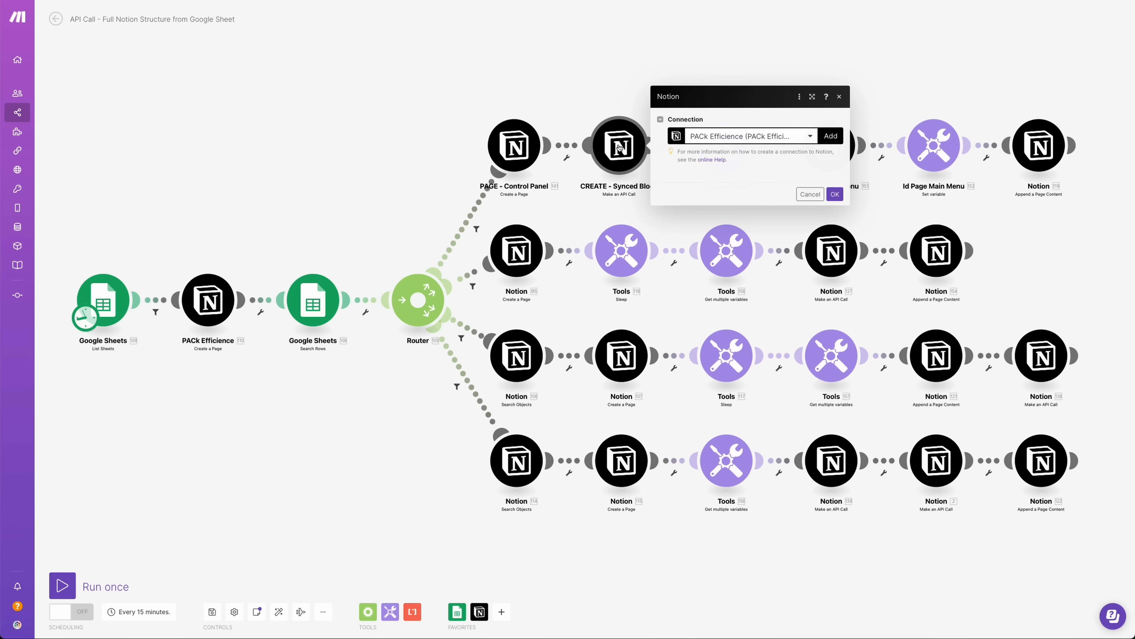
left_click_drag(709, 366, 789, 366)
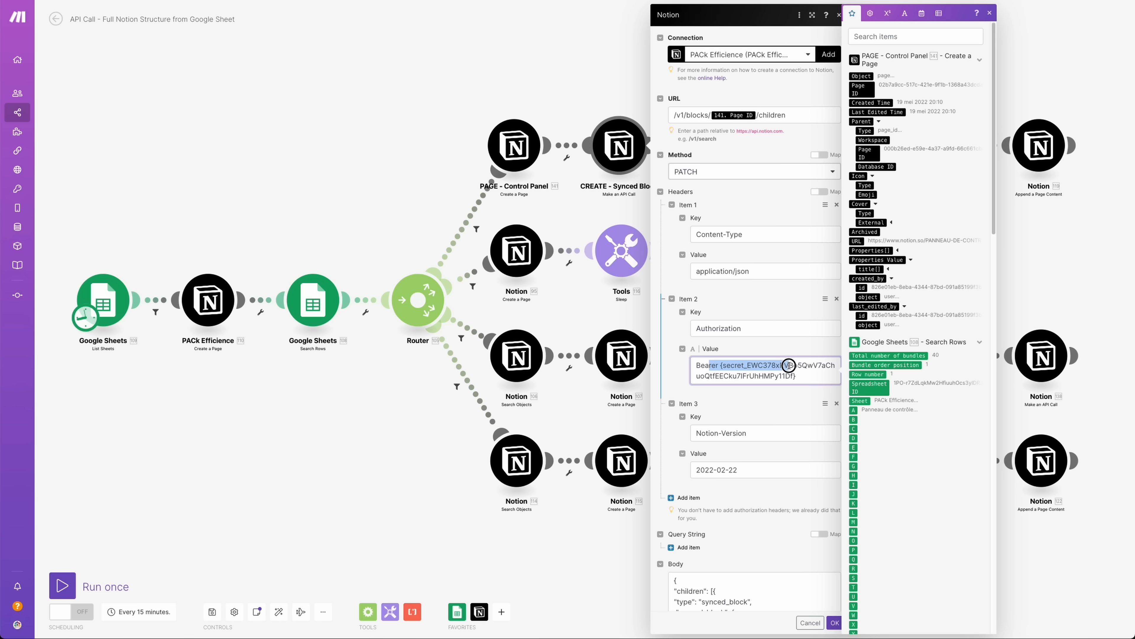
left_click(793, 376)
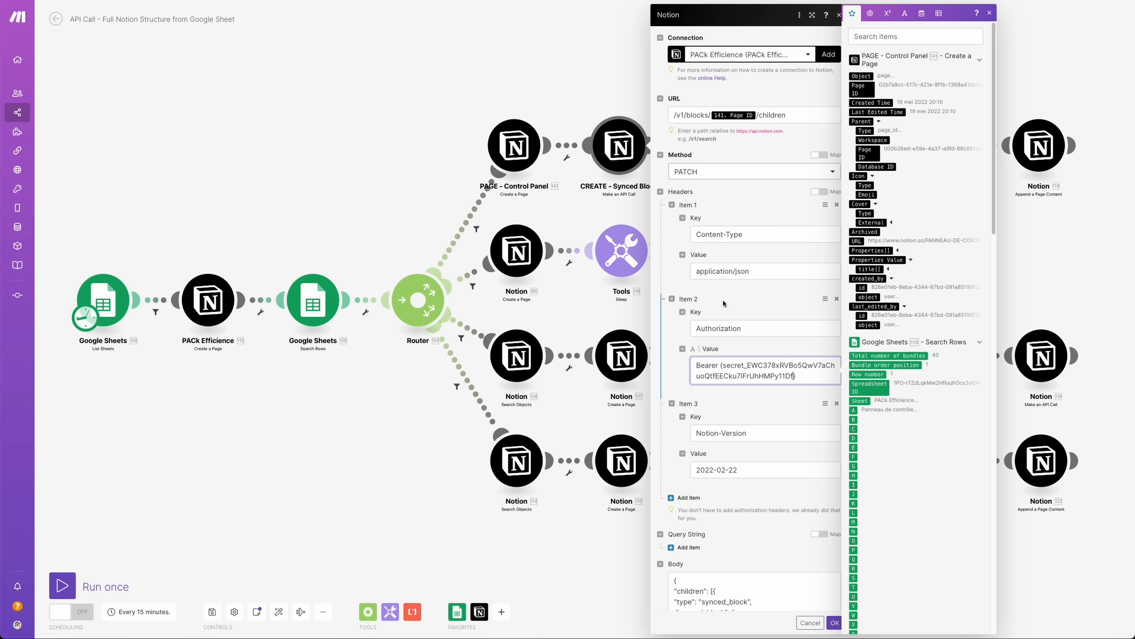
left_click(769, 304)
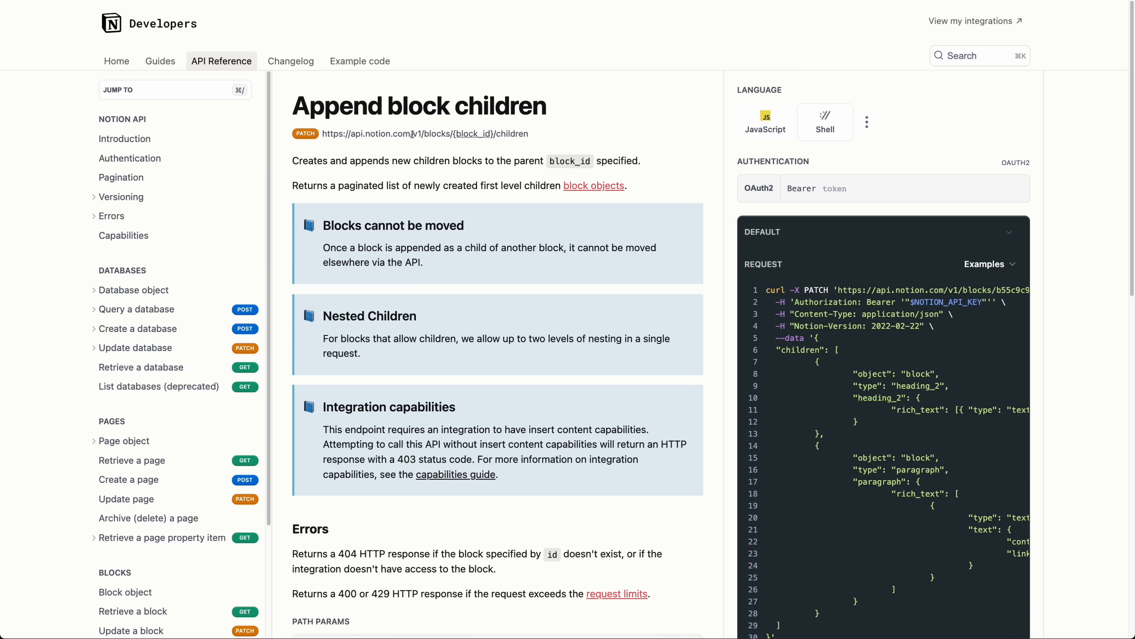
Step: Compare the endpoint path on the Append block children page with the URL set in the CREATE - Synced Block module
left_click_drag(412, 134, 454, 134)
double_click(503, 132)
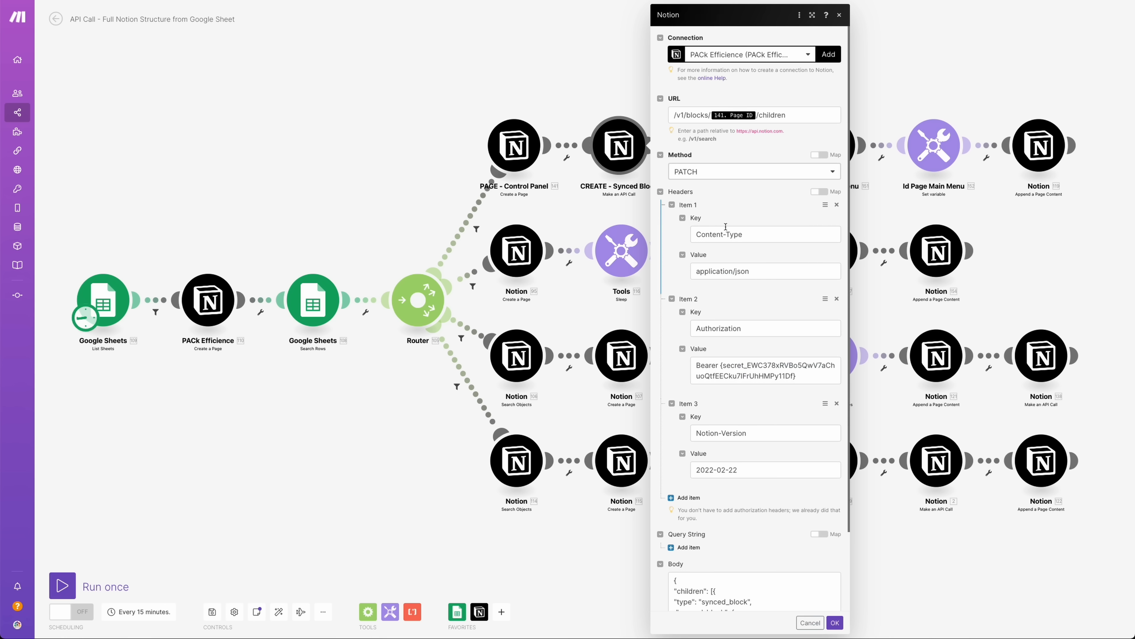
left_click_drag(686, 117, 816, 118)
left_click(816, 117)
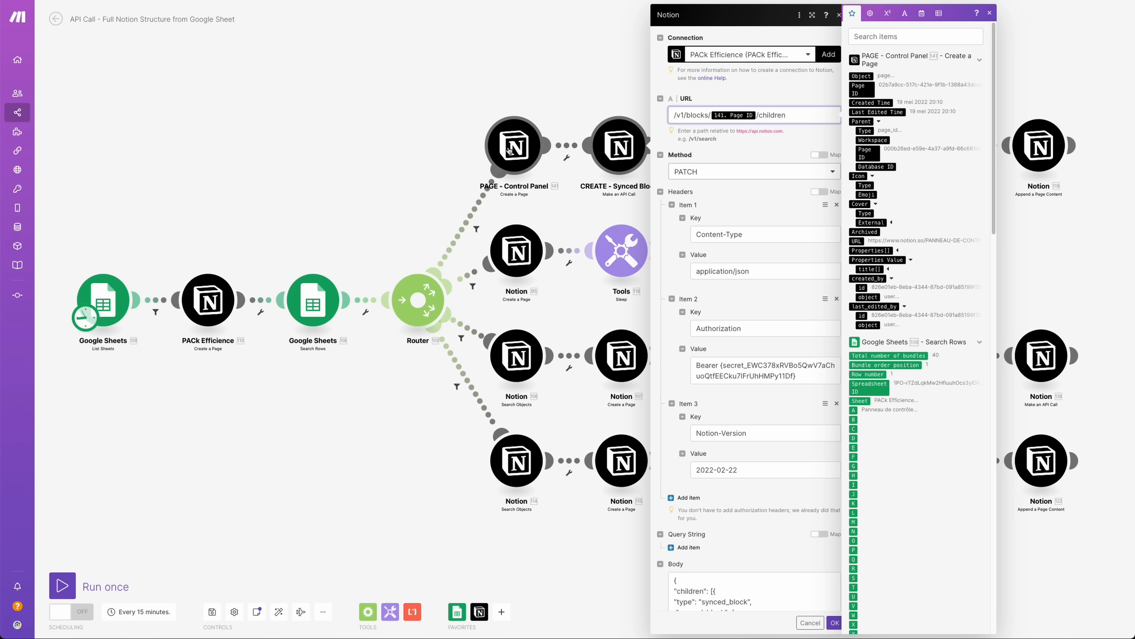
left_click(740, 100)
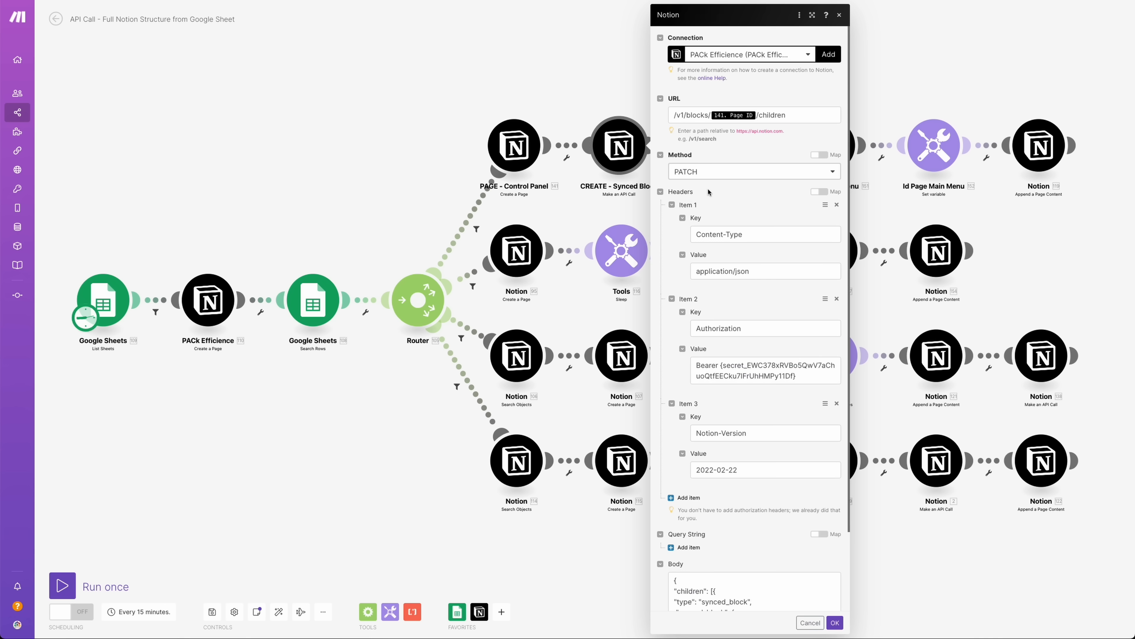
Step: Review the Content-Type, Authorization and Notion-Version headers of the API call, collapsing each header item
scroll(742, 187, "down", 1)
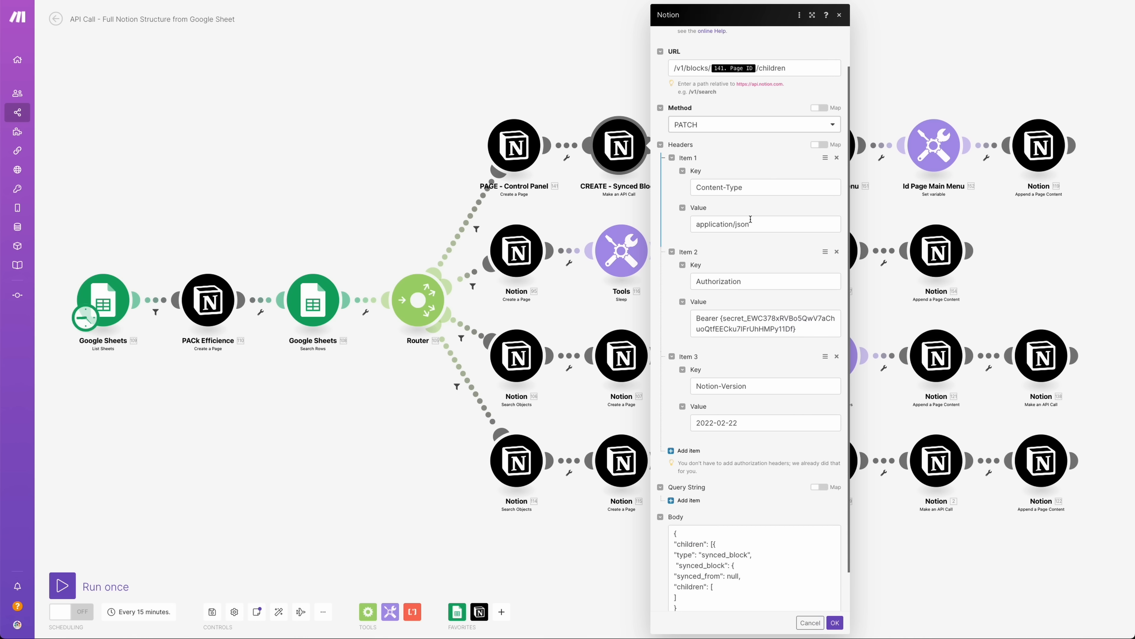
left_click(672, 158)
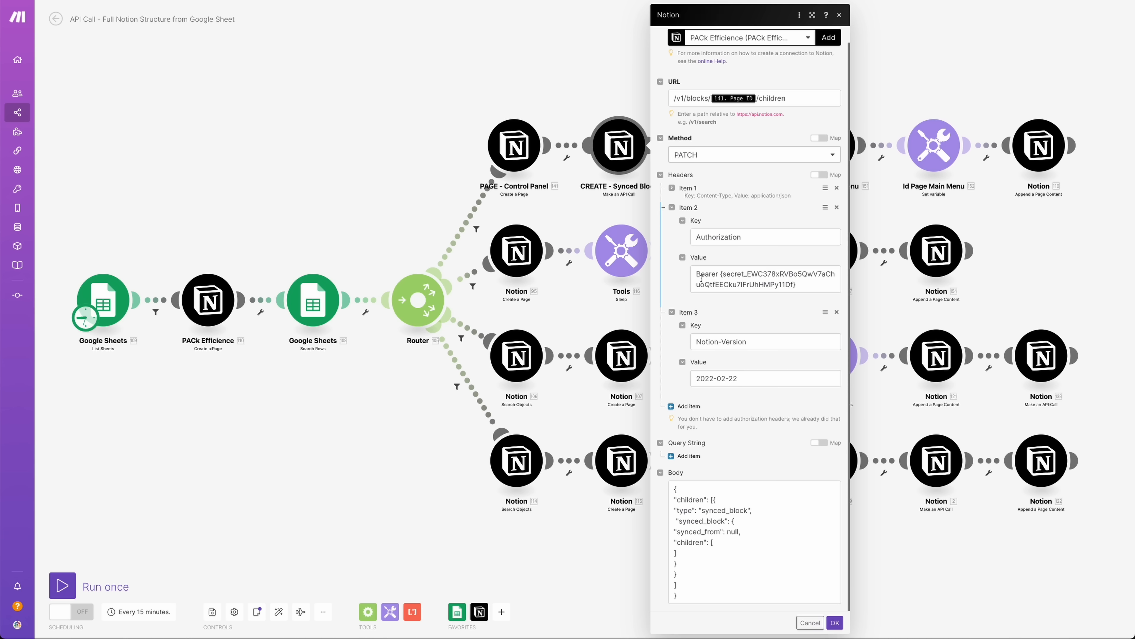
left_click_drag(817, 281, 684, 276)
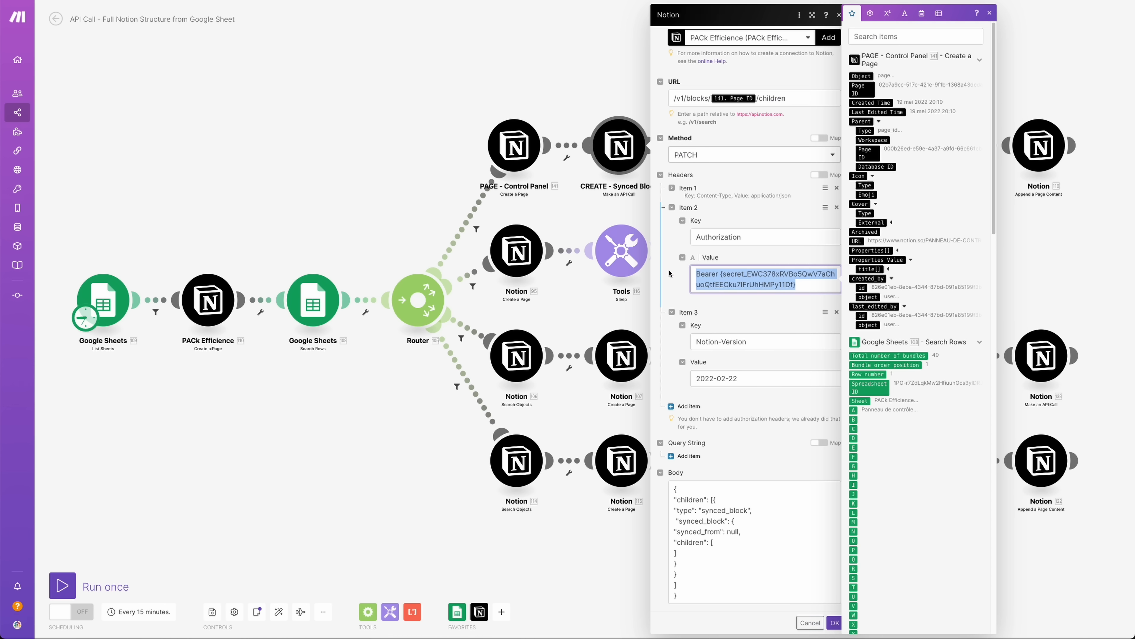
left_click(680, 259)
left_click(672, 224)
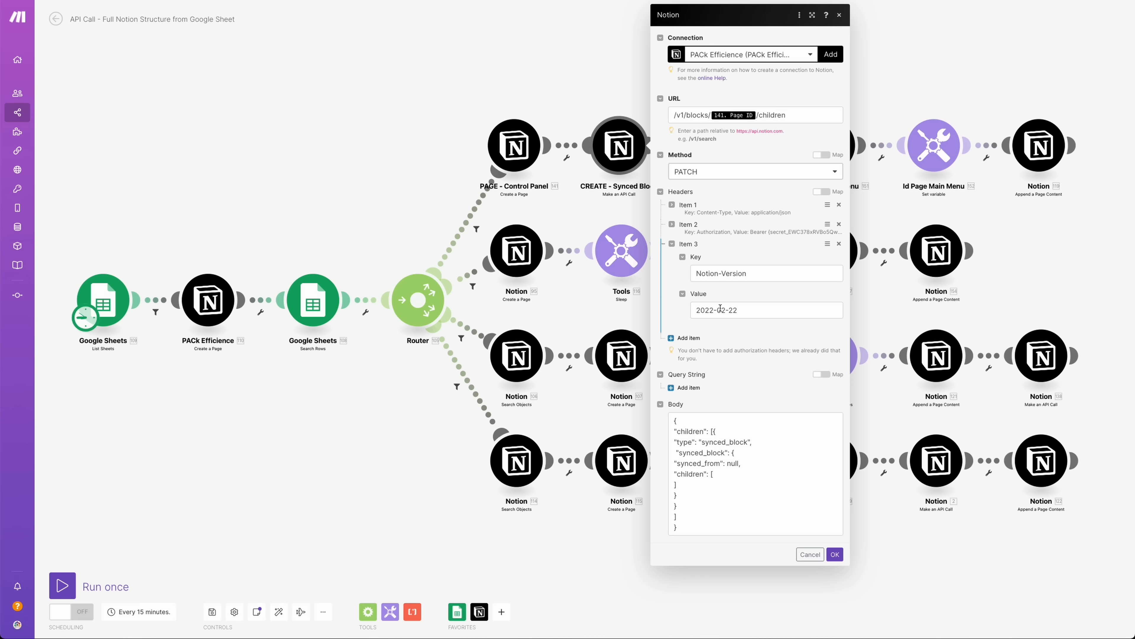
left_click(673, 245)
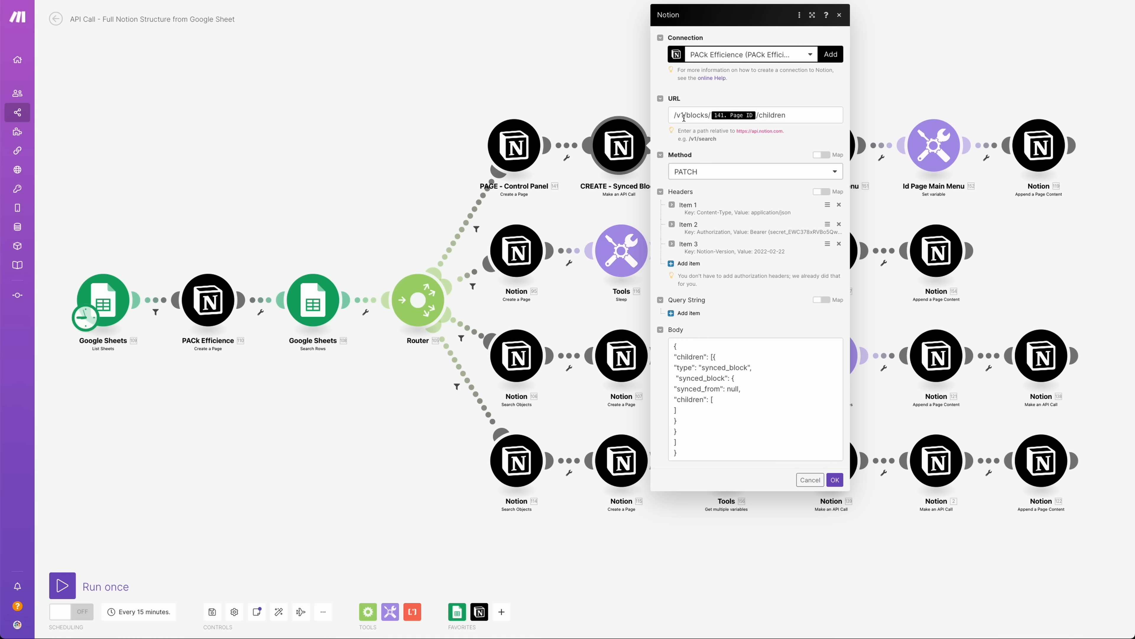
Step: Review the API call's URL and the synced_block JSON in its body, including synced_from and children, and leave the module
left_click(670, 116)
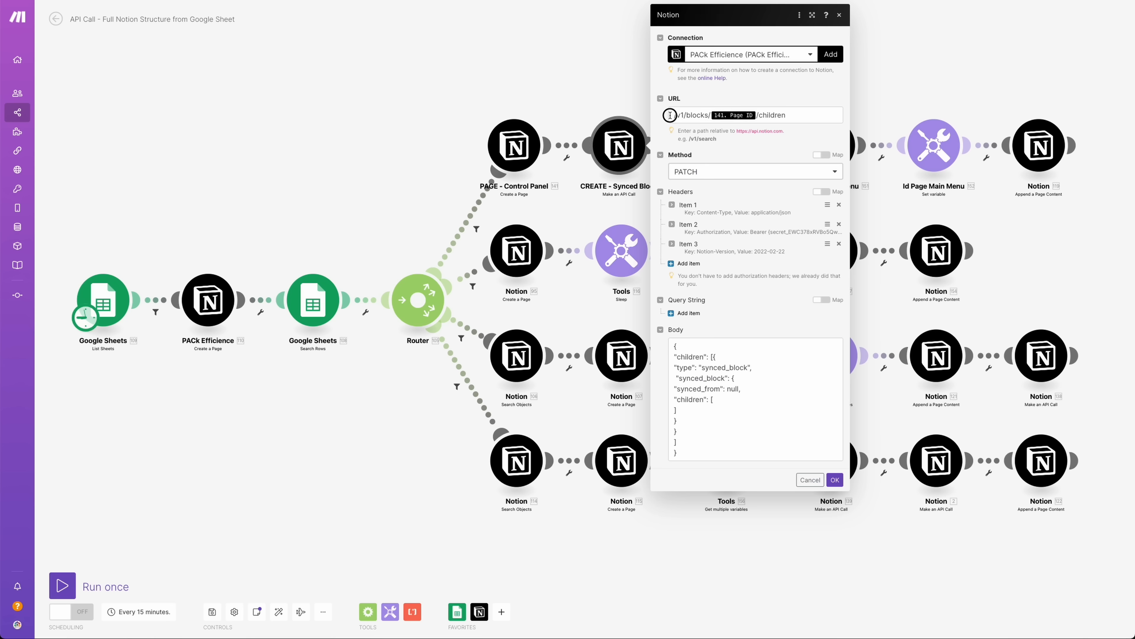
left_click(798, 141)
left_click(688, 368)
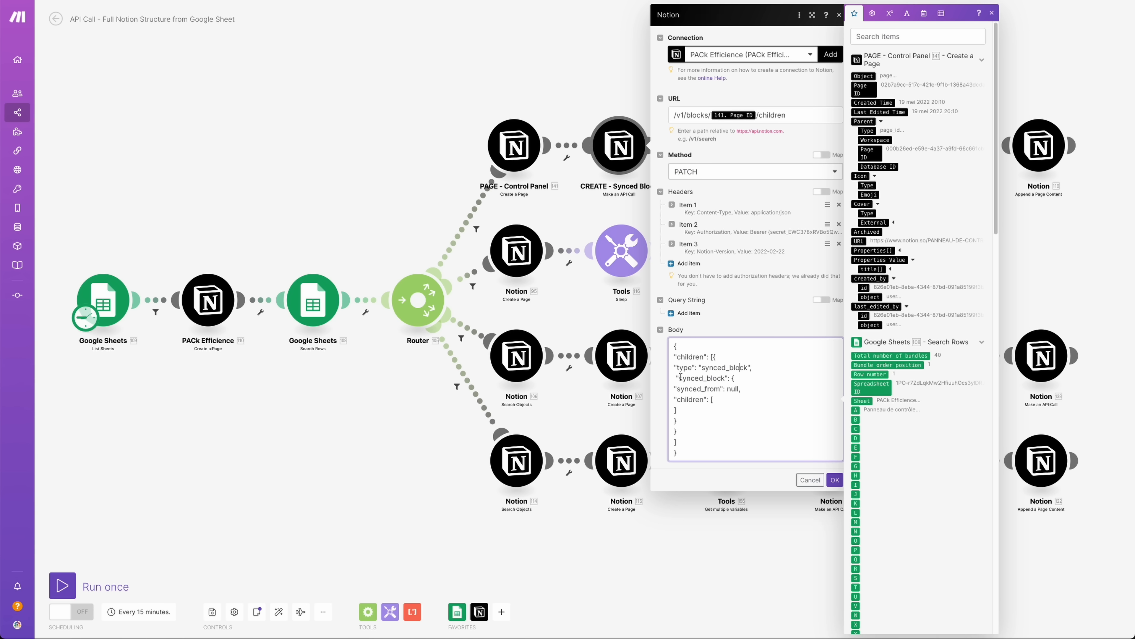
left_click_drag(680, 377, 737, 387)
left_click(738, 388)
left_click(714, 399)
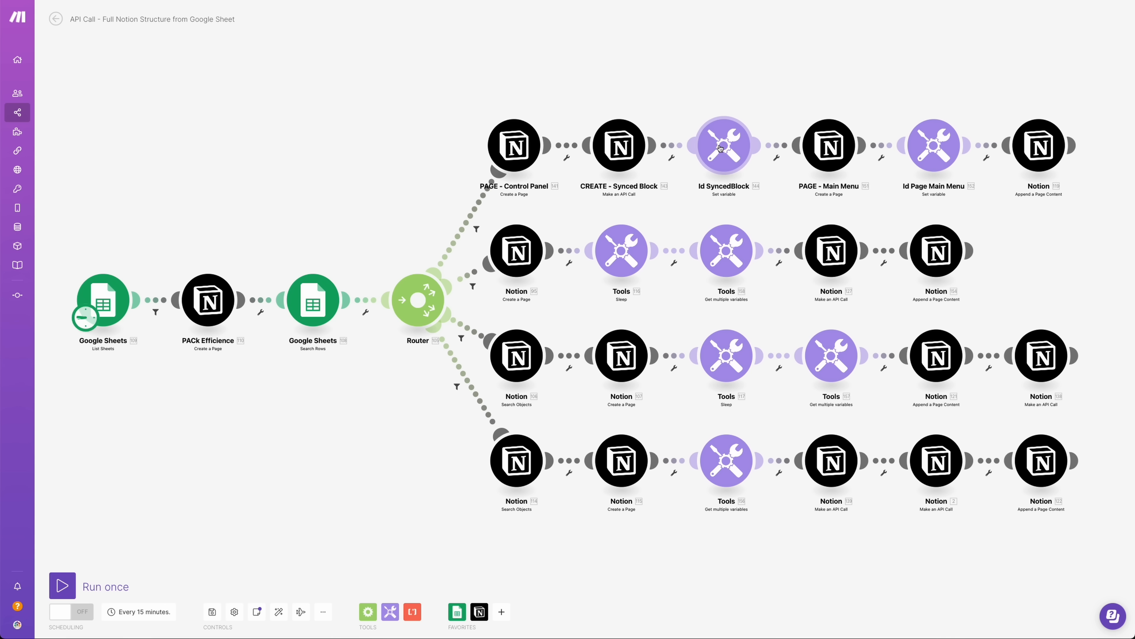
Step: Inspect the Id SyncedBlock variable and the results array of the API call that supplies its id, and close without changes
left_click(721, 149)
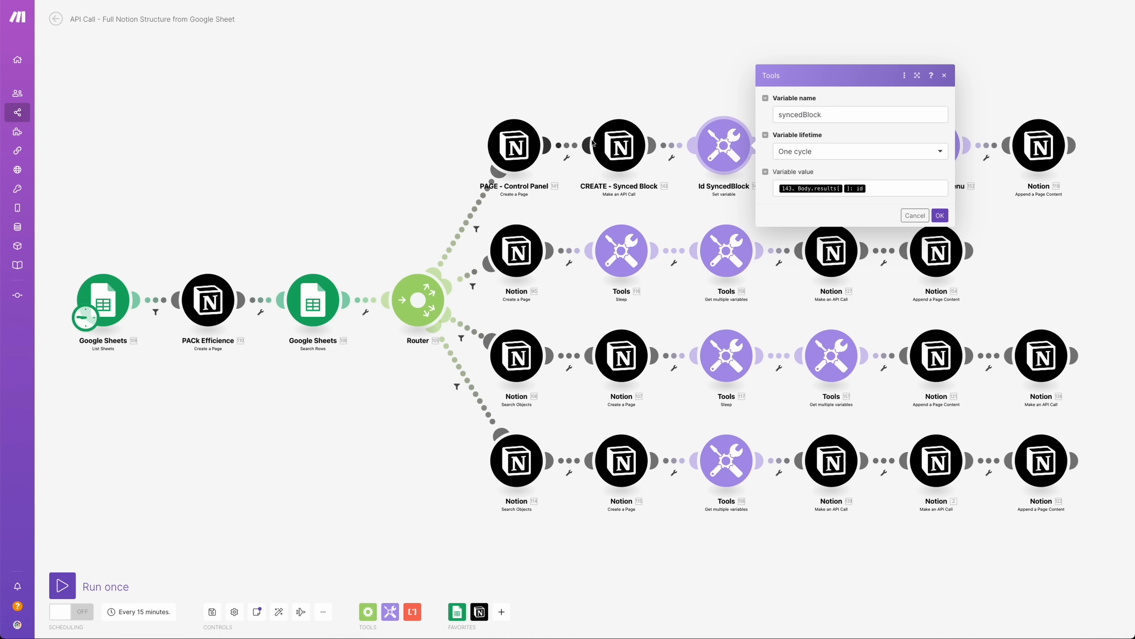
left_click(887, 190)
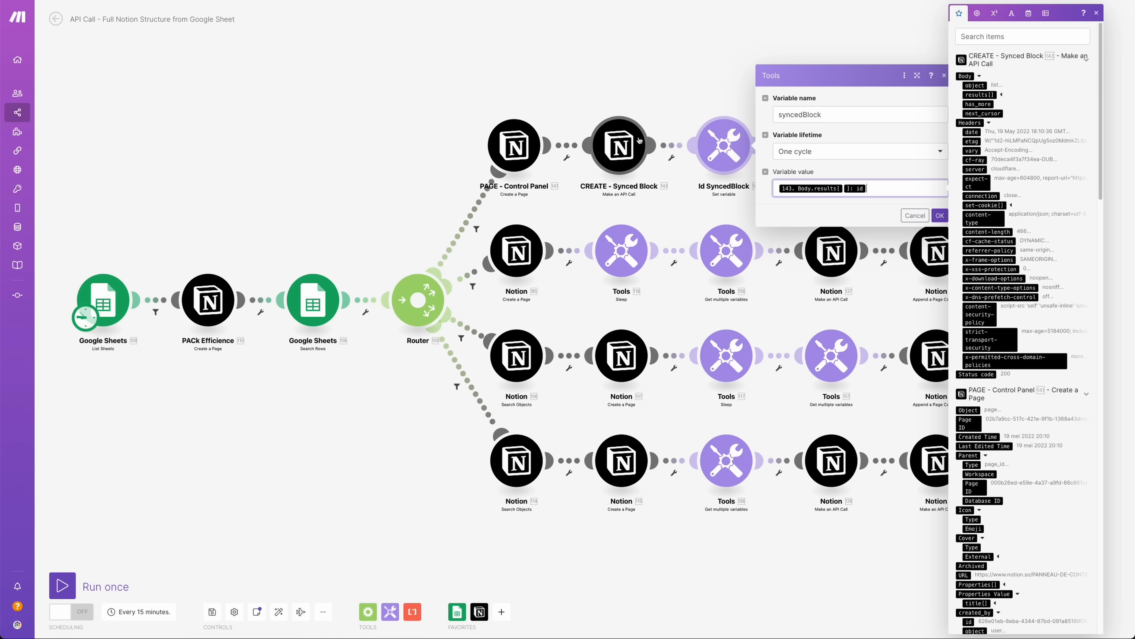
left_click(1002, 95)
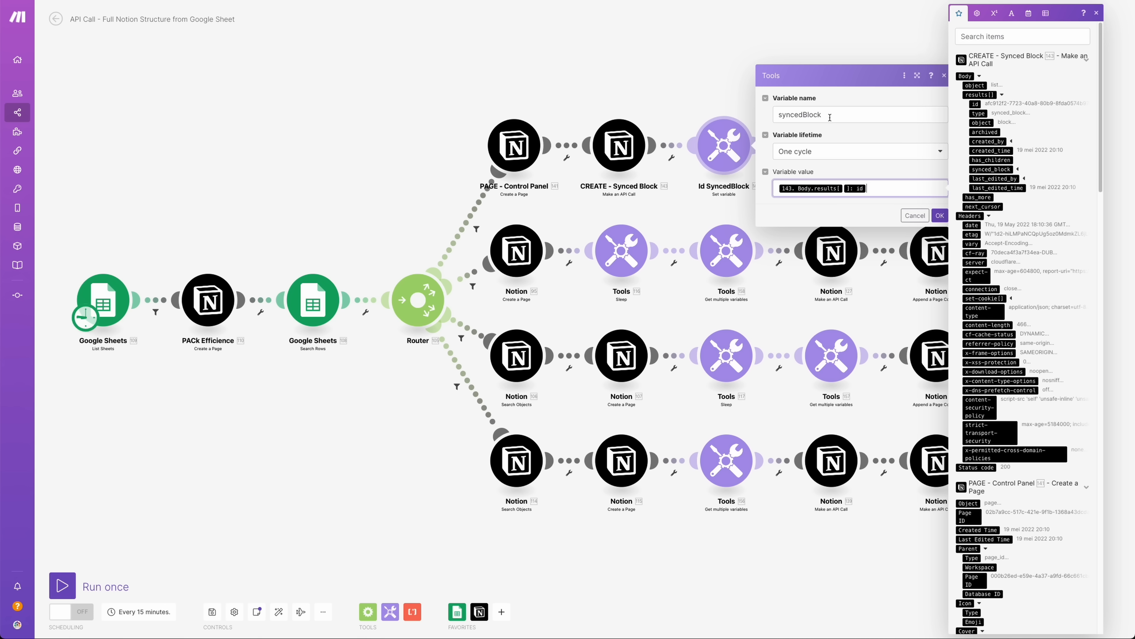
left_click(914, 215)
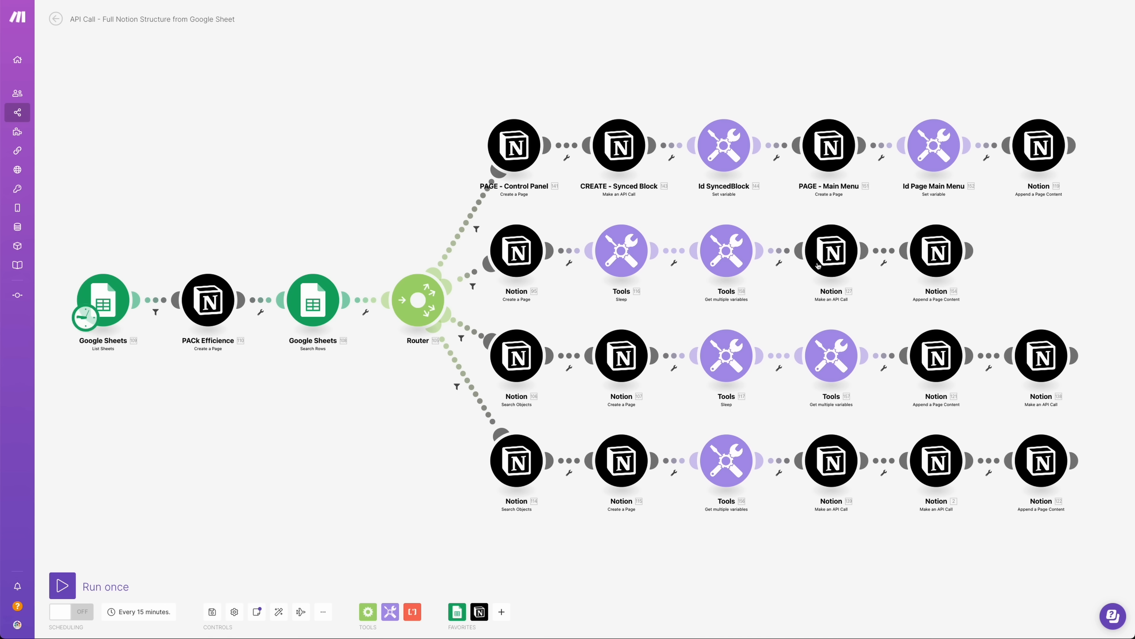
Step: Inspect the settings of the PAGE - Main Menu module and of the Append a Page Content module ending the first route
left_click(831, 154)
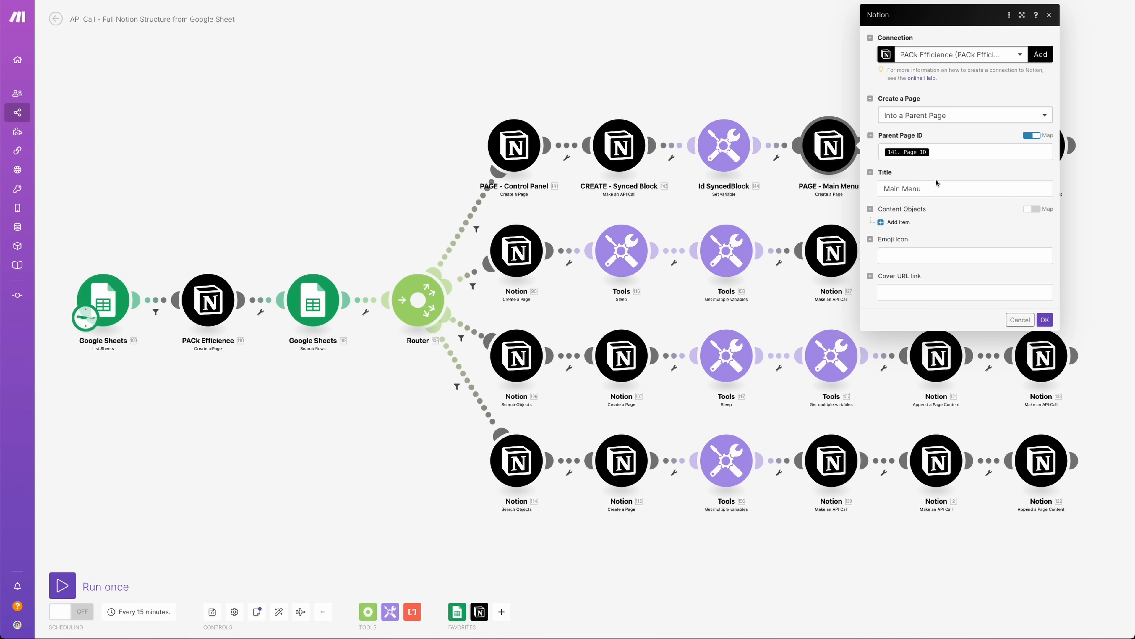
left_click(1019, 320)
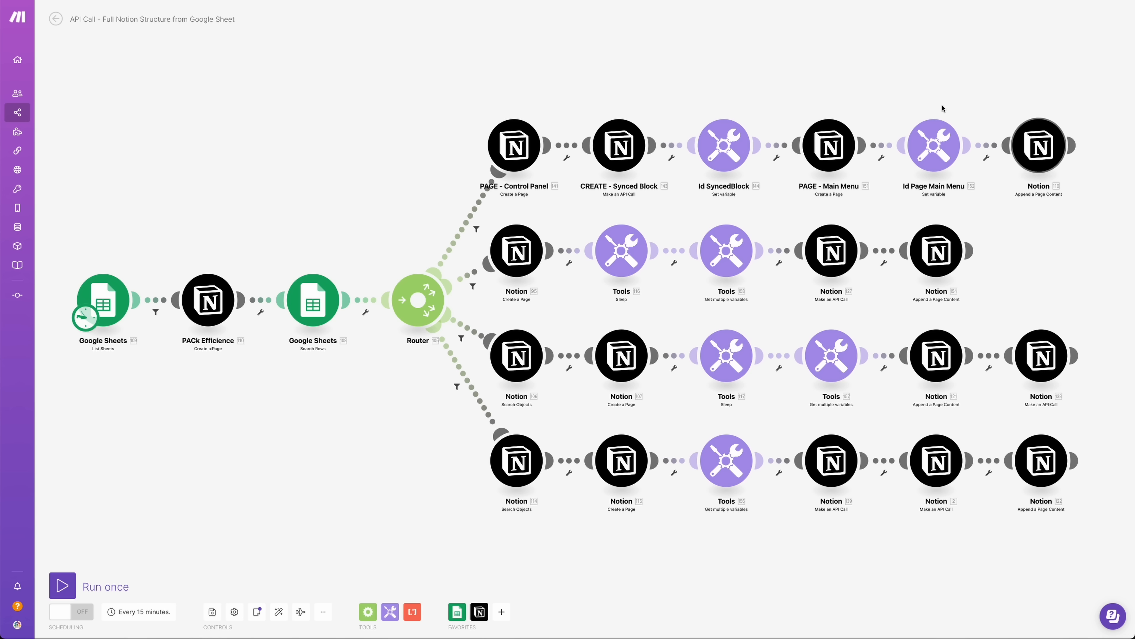
left_click(1039, 145)
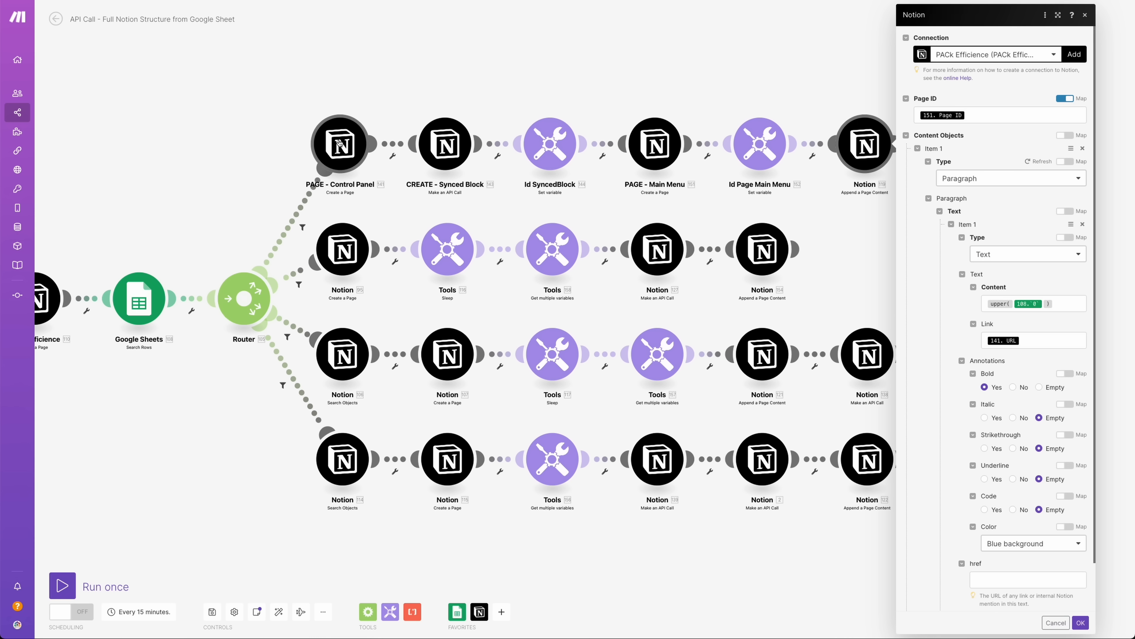
left_click(494, 79)
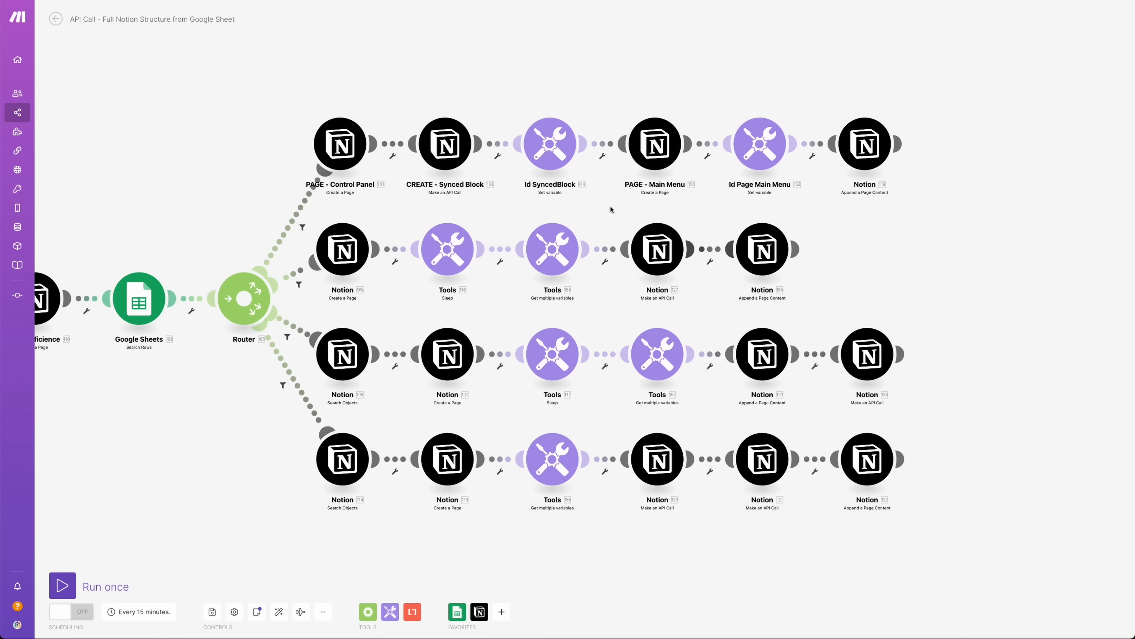
Step: Switch to the Structure PACk spreadsheet and highlight the Profile, Actions and Creations rows of the PACk Efficiency sheet
left_click_drag(818, 272, 891, 262)
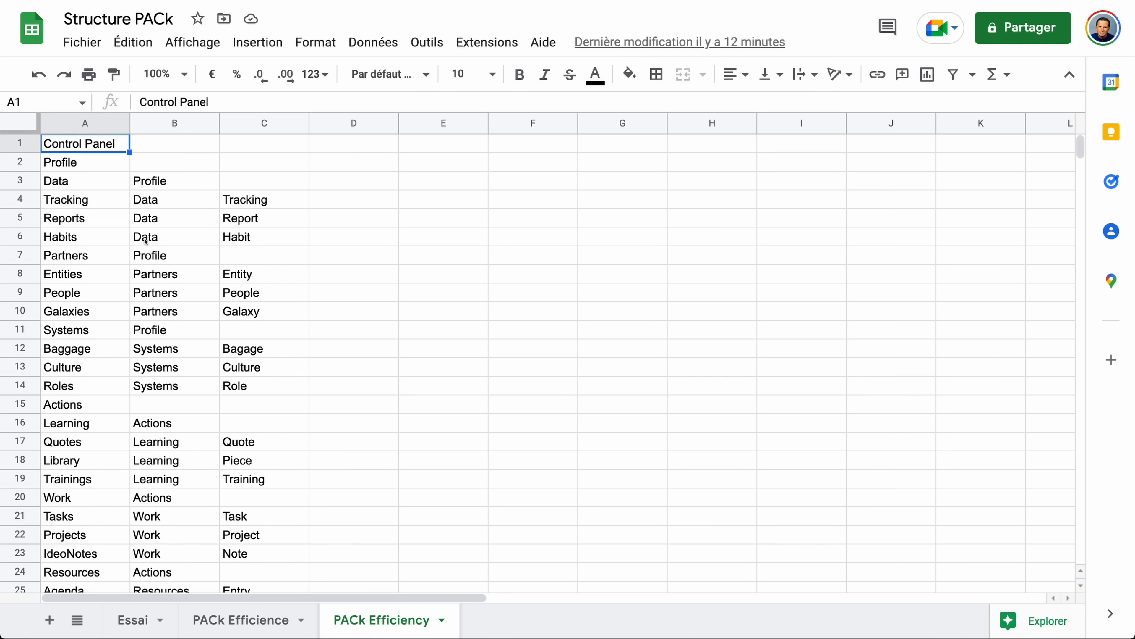
left_click(33, 163)
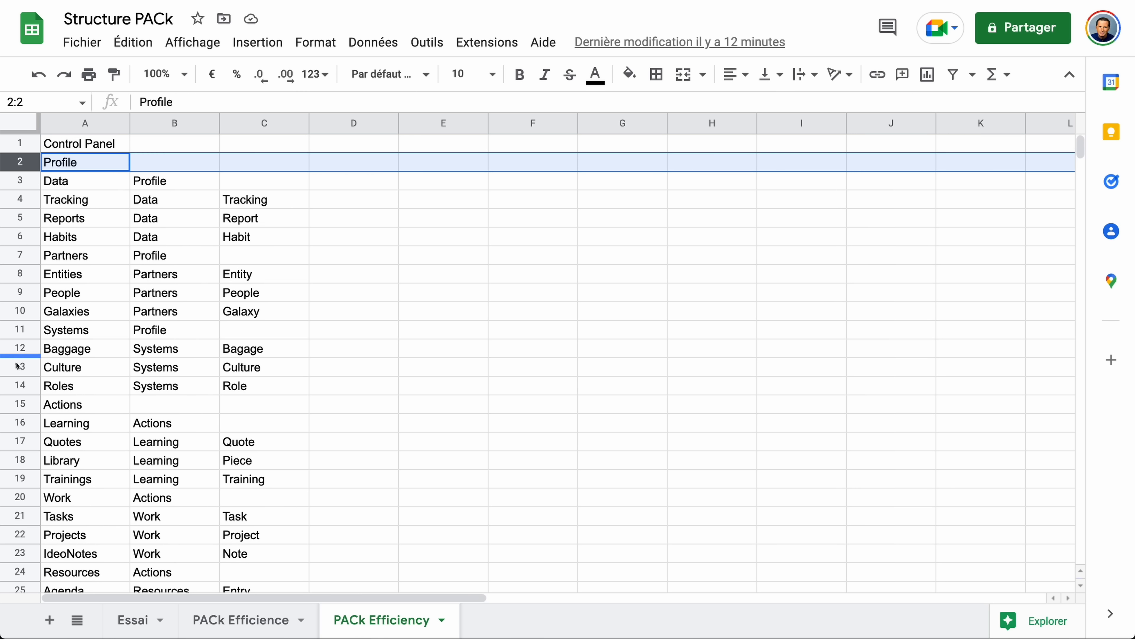
left_click(18, 404)
scroll(23, 404, "down", 5)
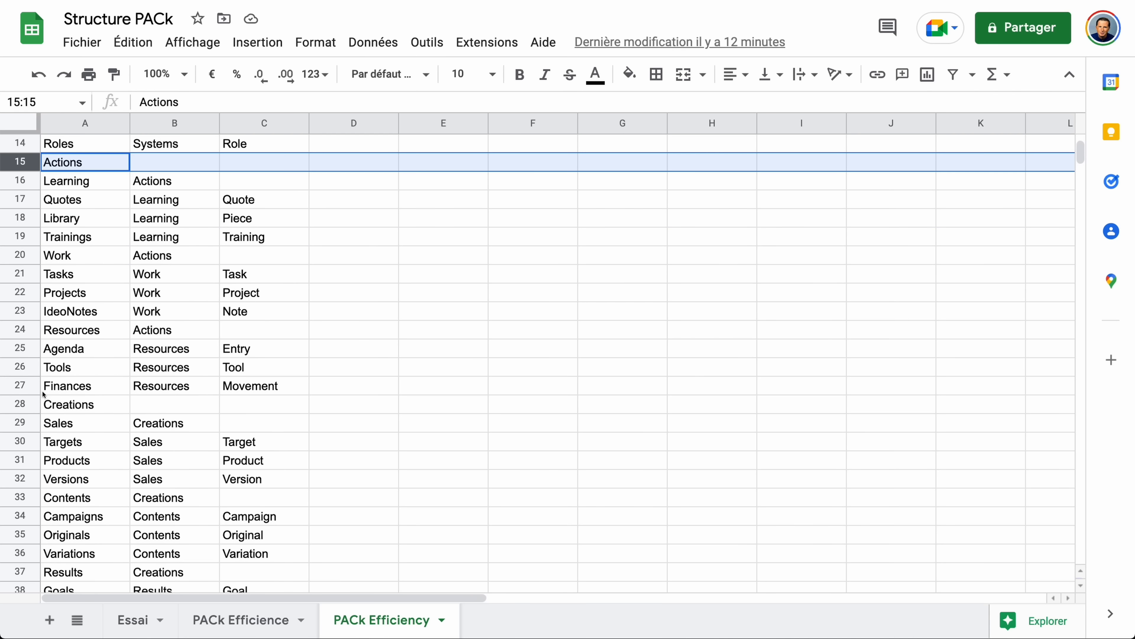
left_click(27, 404)
scroll(29, 406, "up", 5)
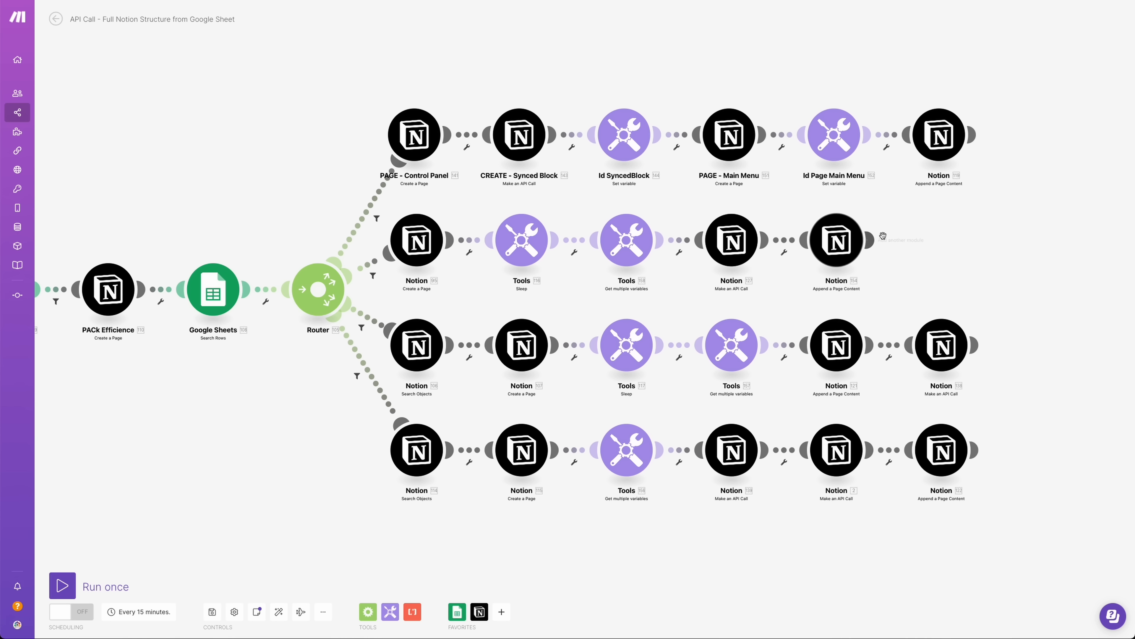
Step: Inspect the filter conditions on the second route in the Make scenario and close the filter without changes
left_click(370, 267)
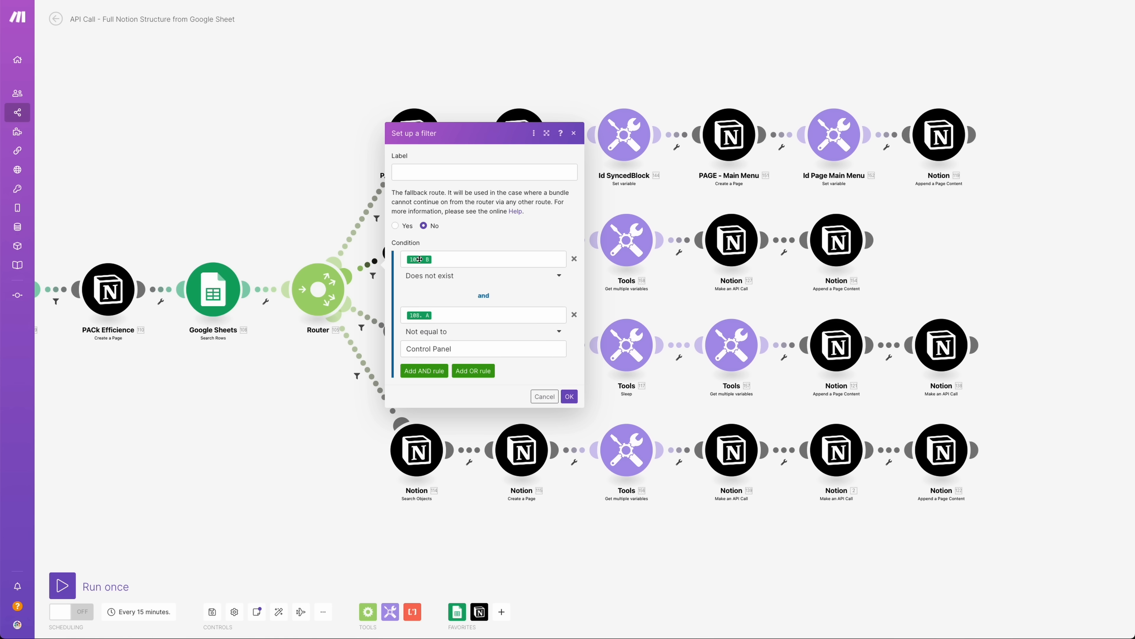
mouse_move(425, 259)
left_click(540, 396)
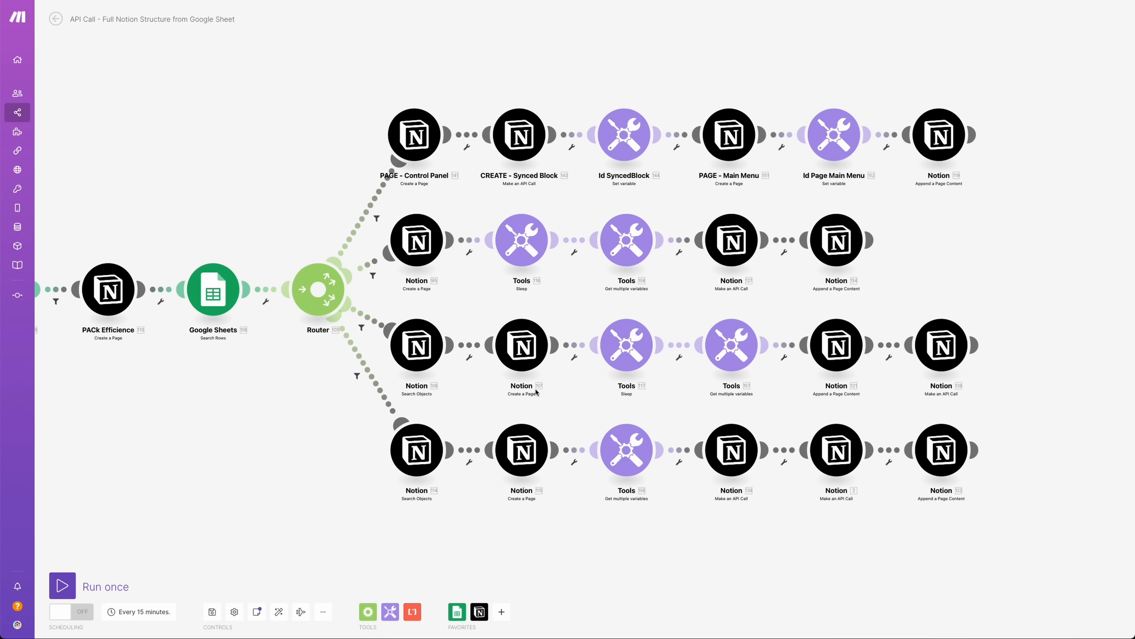
Step: Return to the PACk Efficiency sheet and check the top-level Profile and Actions entries and the rows below them
left_click(388, 1)
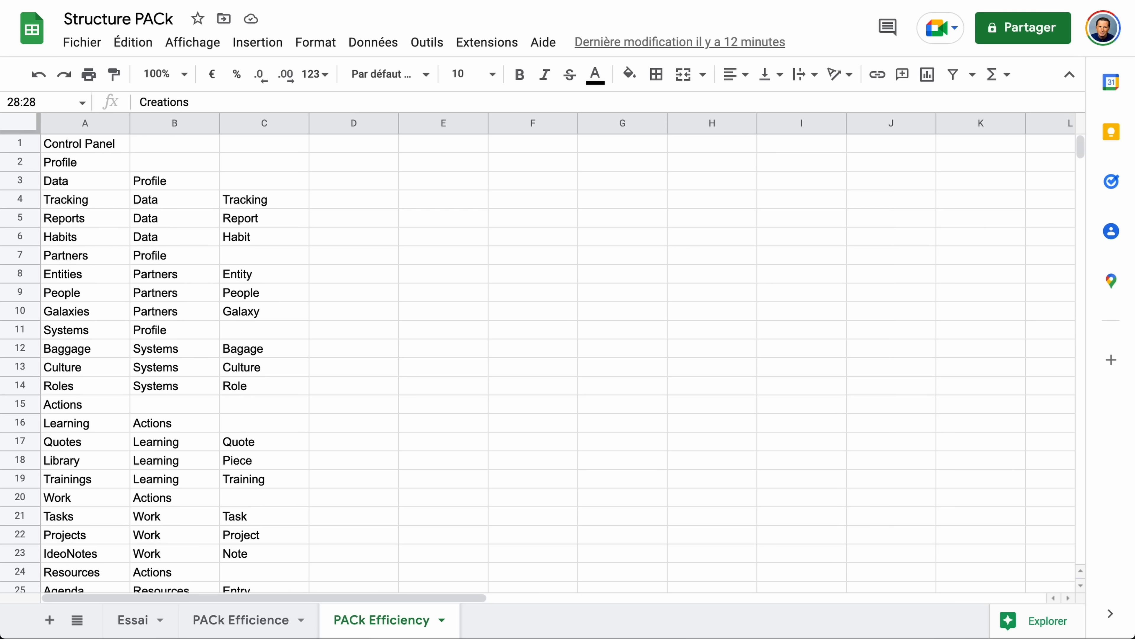
left_click(78, 164)
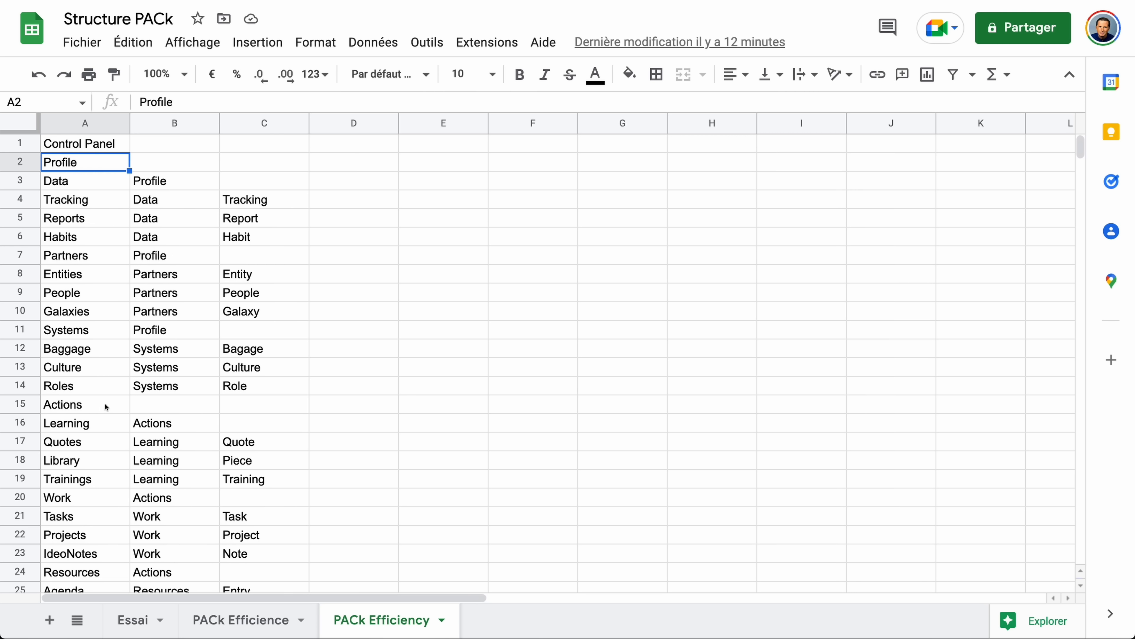
left_click(93, 405)
scroll(81, 527, "down", 7)
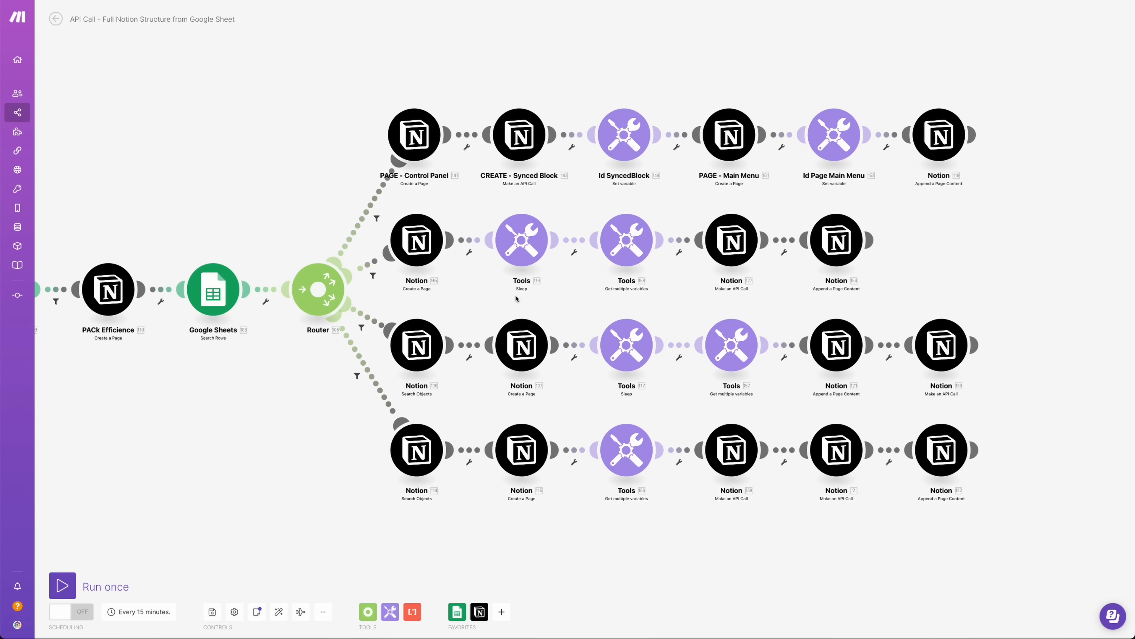
Step: Inspect the delay of the Sleep module and the variable names in the Get multiple variables module on the second route
left_click(533, 246)
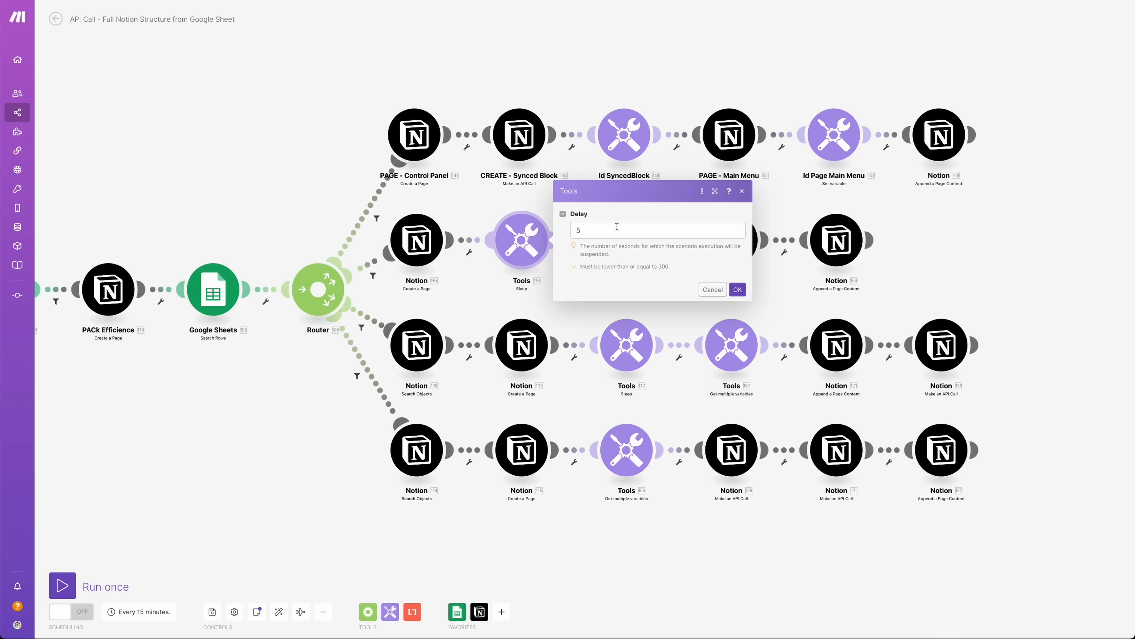
left_click(708, 289)
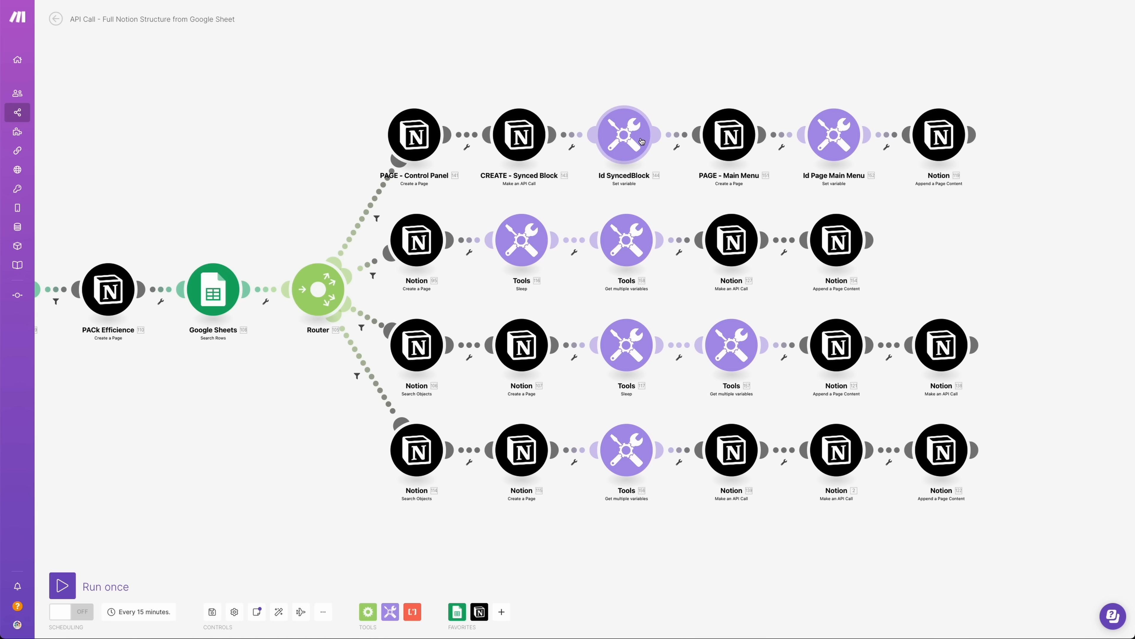
left_click(616, 250)
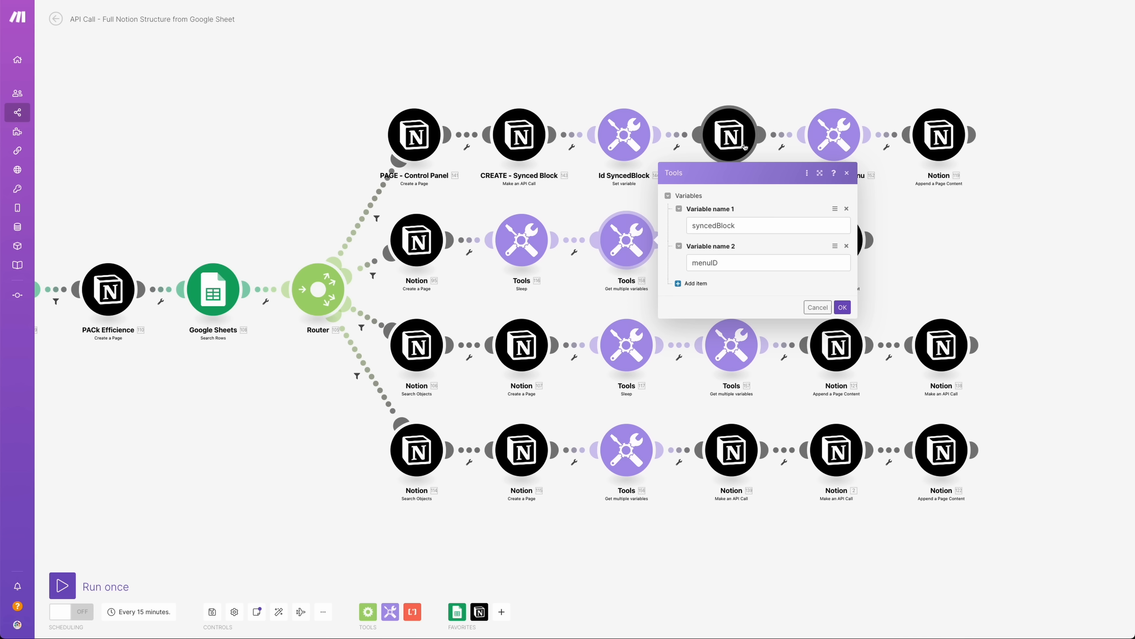
left_click(818, 308)
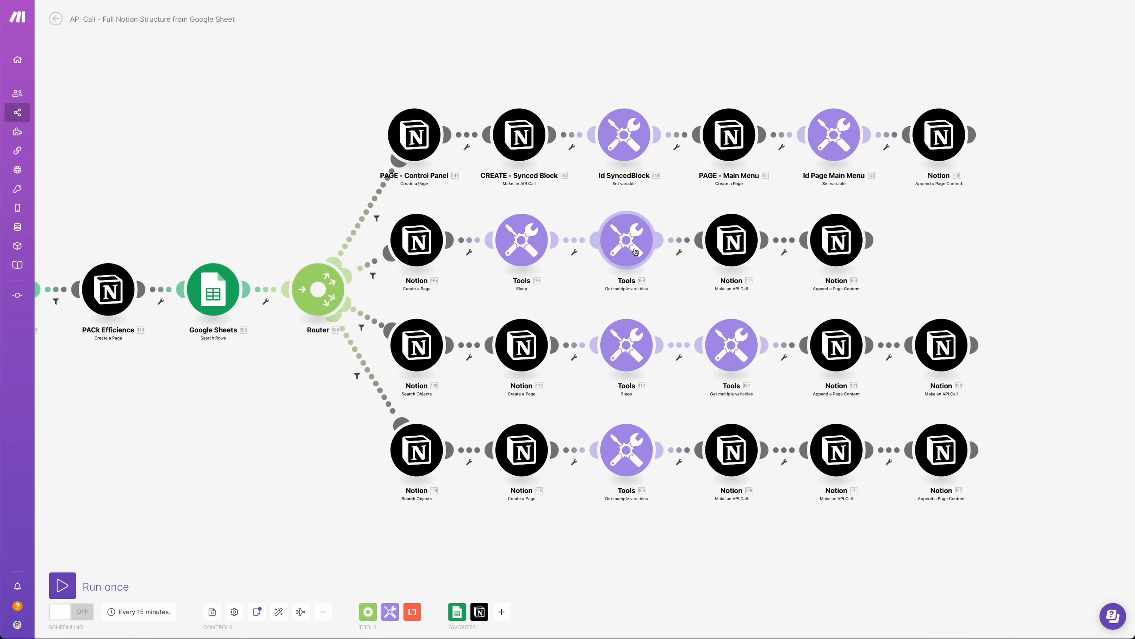
Step: Examine the URL and body of the Make an API Call module on the second route, collapsing its Method and Headers sections
left_click(741, 250)
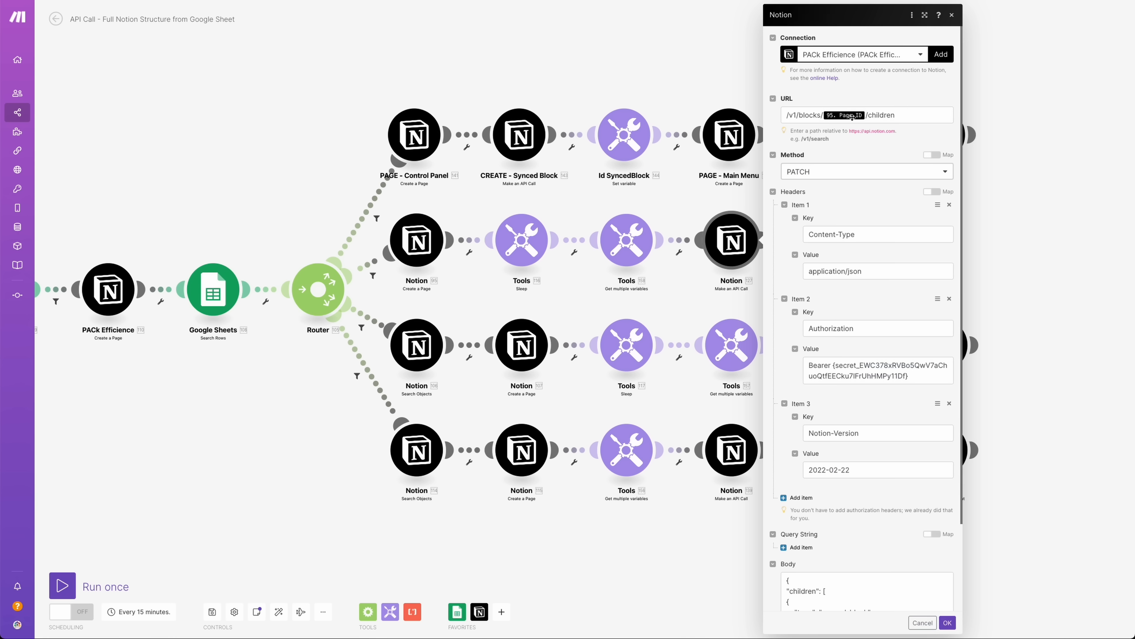
mouse_move(852, 117)
scroll(818, 505, "down", 3)
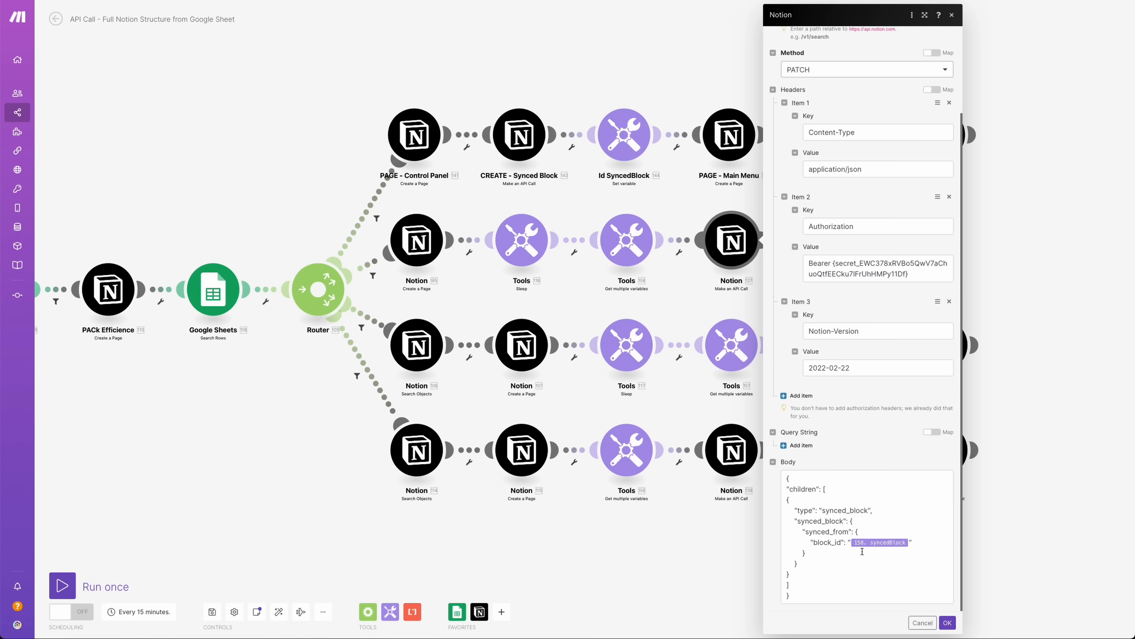
scroll(867, 129, "up", 3)
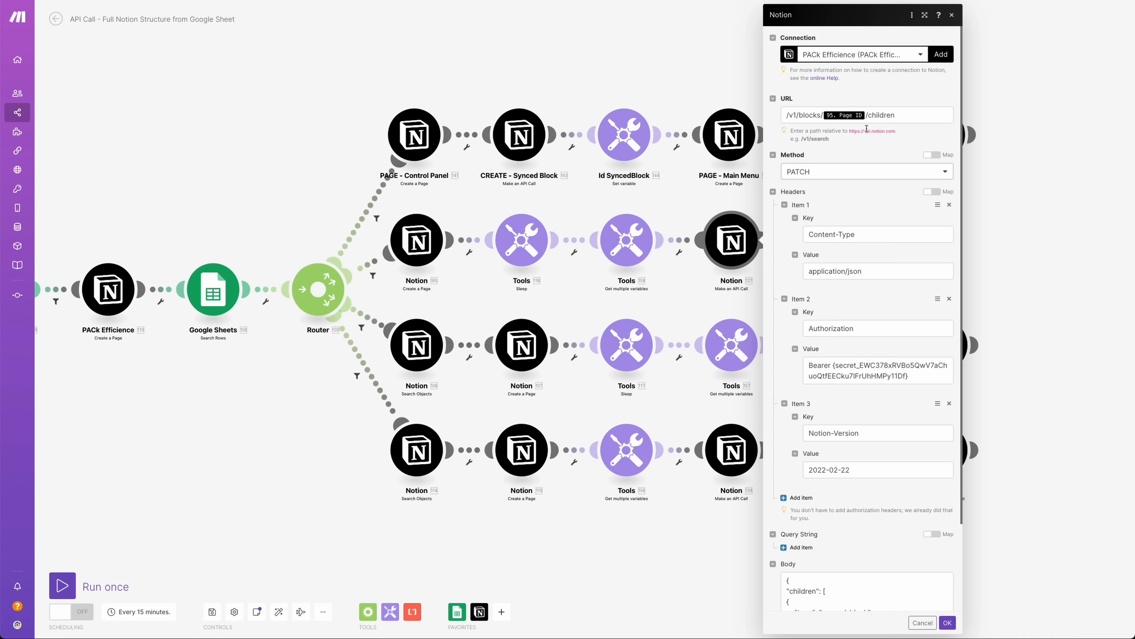
left_click(773, 156)
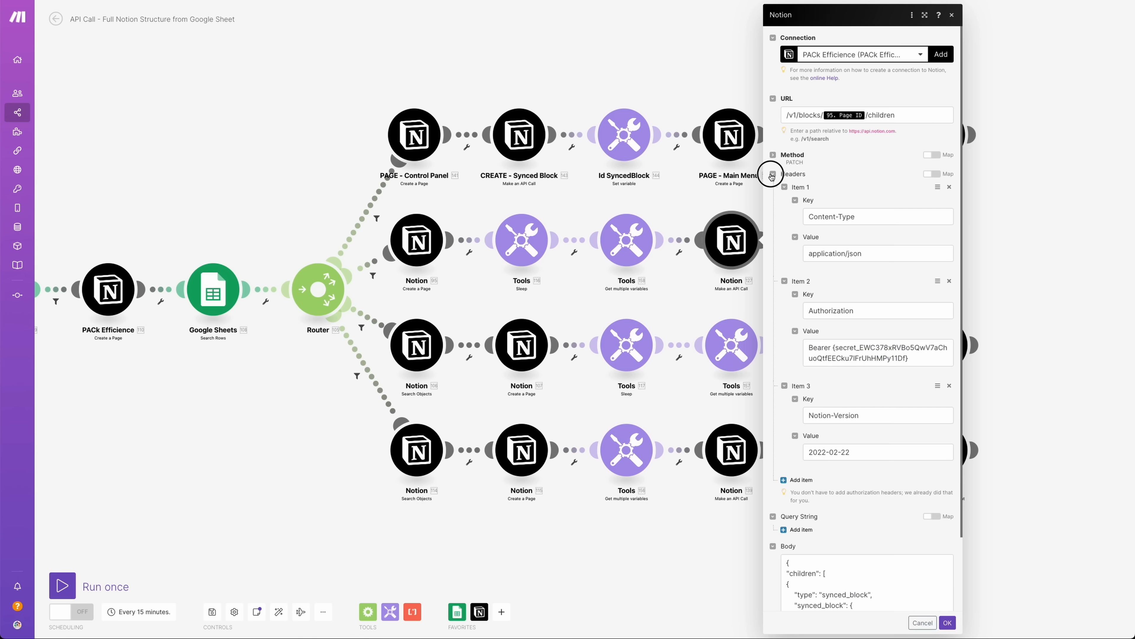
left_click(773, 175)
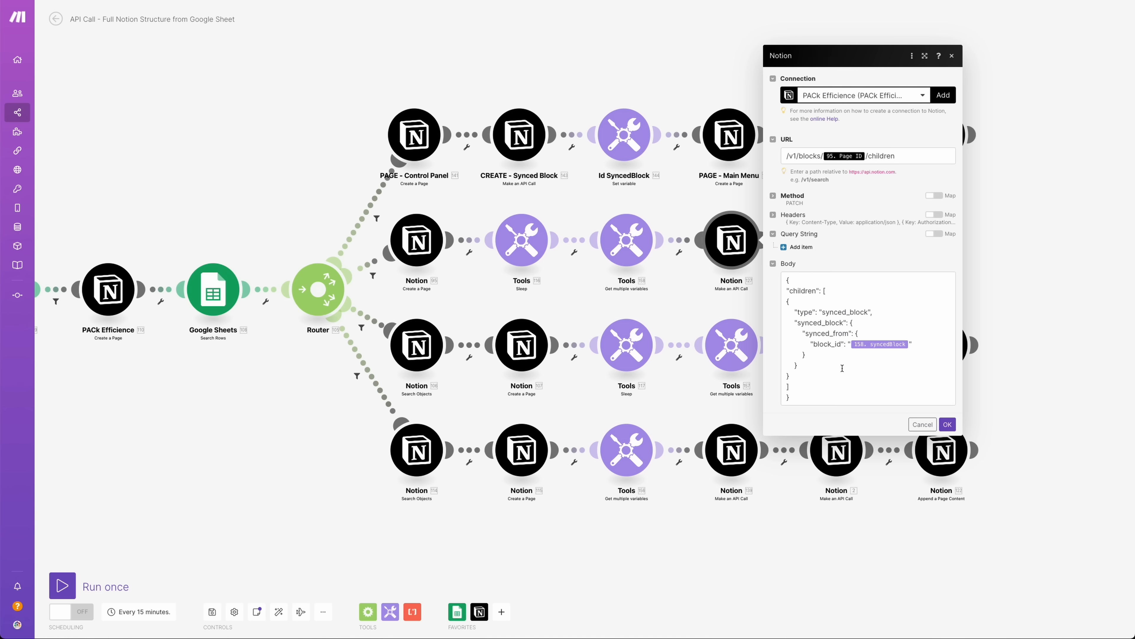
Step: Highlight the synced_block type, the synced_from key and the block_id key in the API call's body
double_click(828, 311)
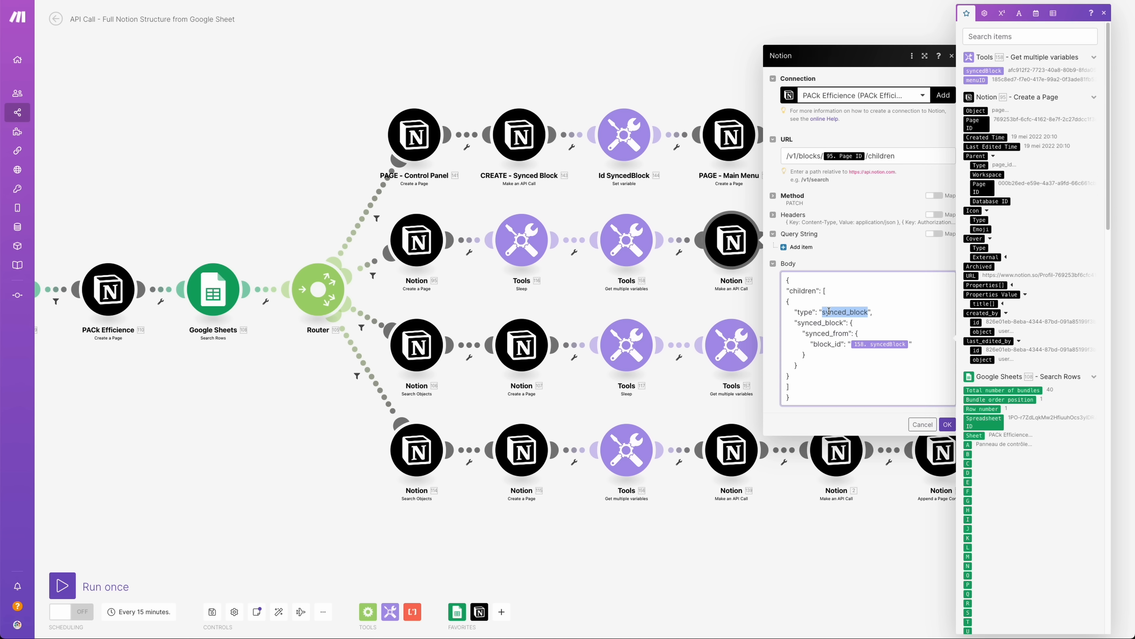
left_click_drag(859, 334, 810, 334)
left_click(807, 334)
left_click_drag(809, 343, 852, 344)
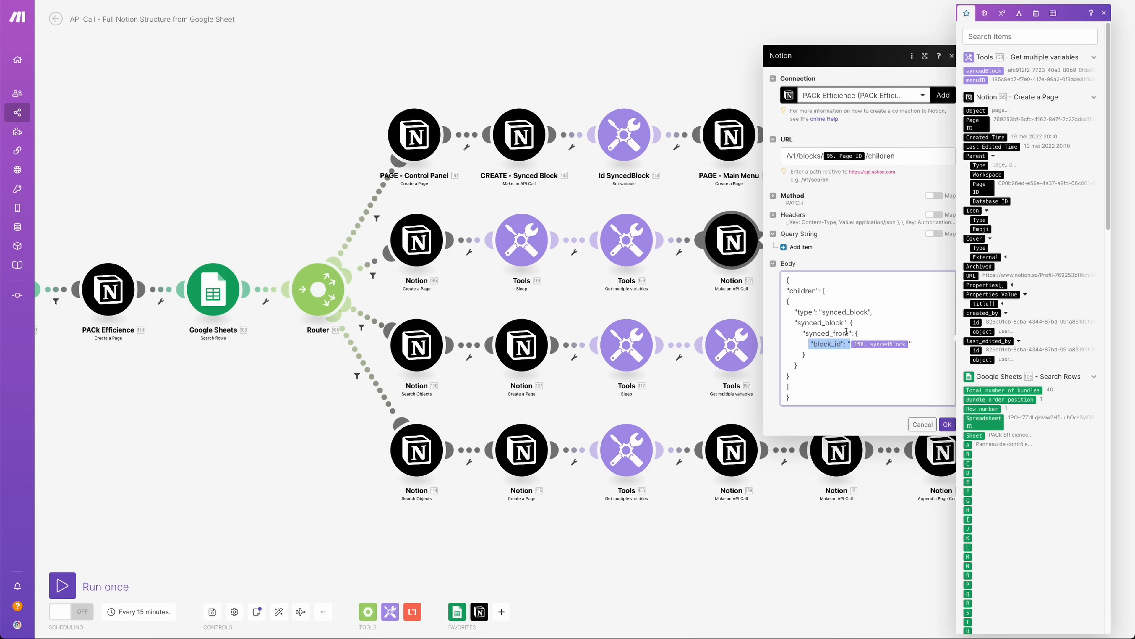
left_click(870, 354)
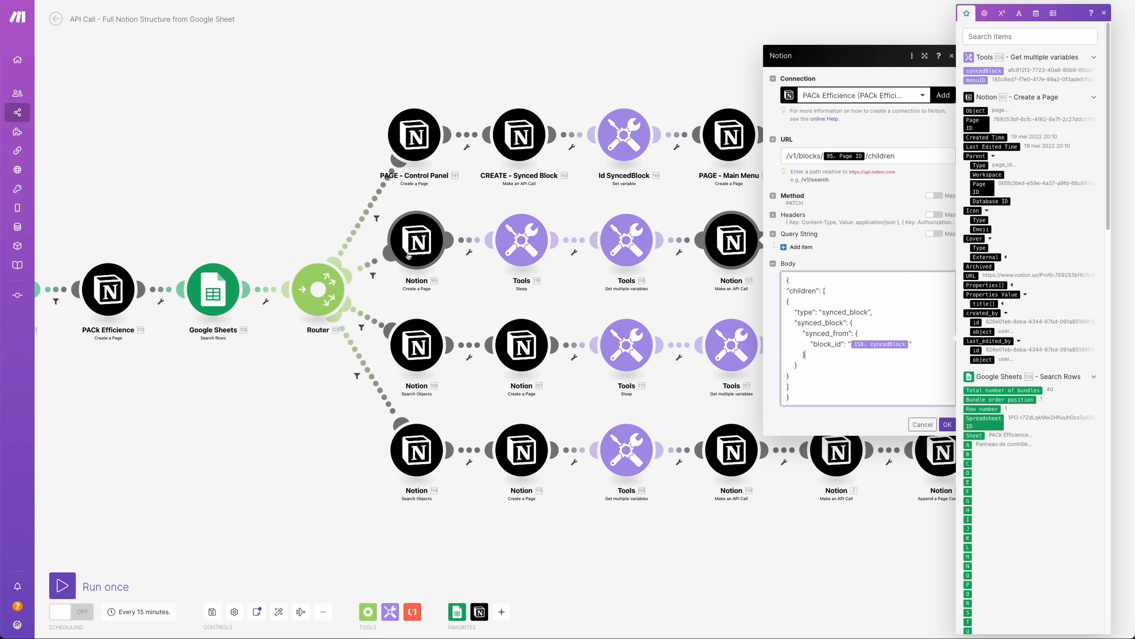
Step: Close the API call settings and inspect the Append a Page Content module ending the second route
left_click(433, 263)
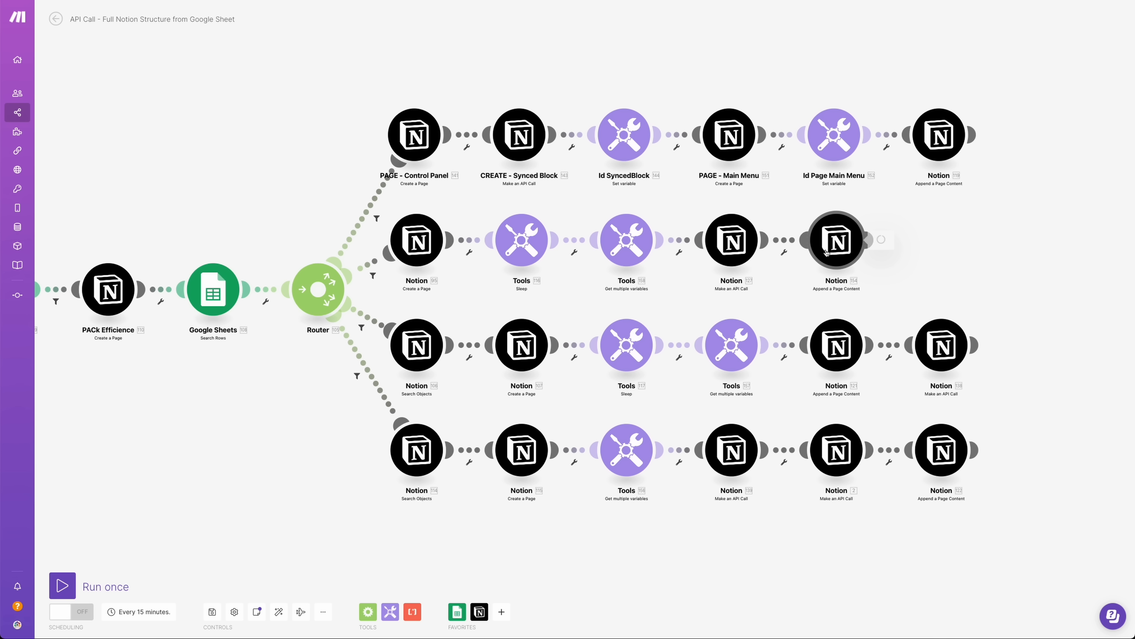
left_click(826, 253)
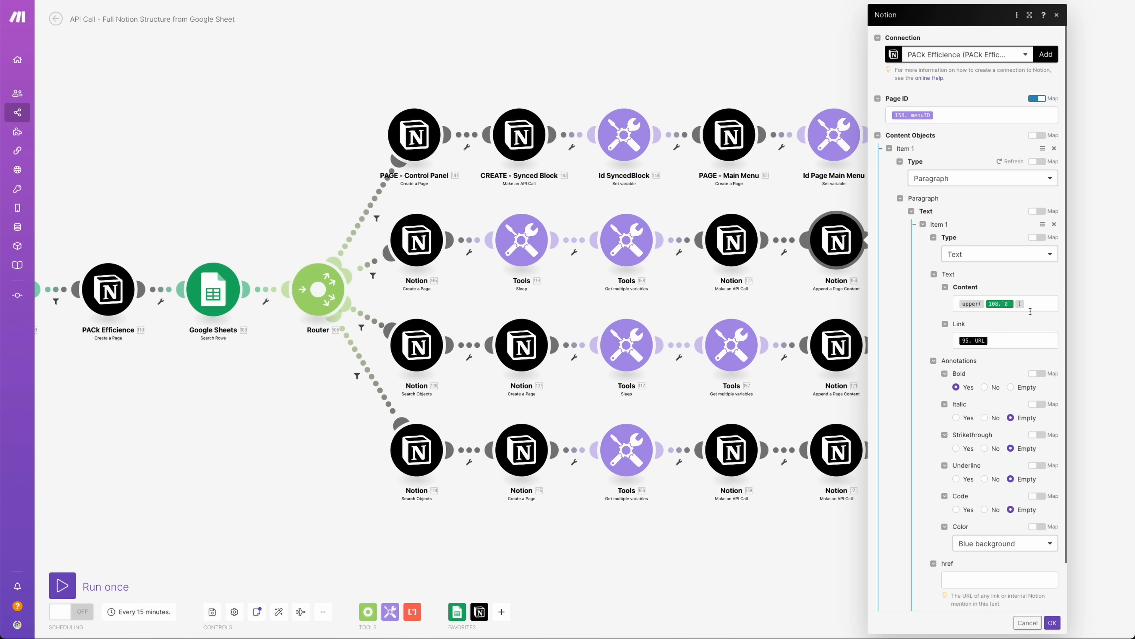
left_click(1027, 623)
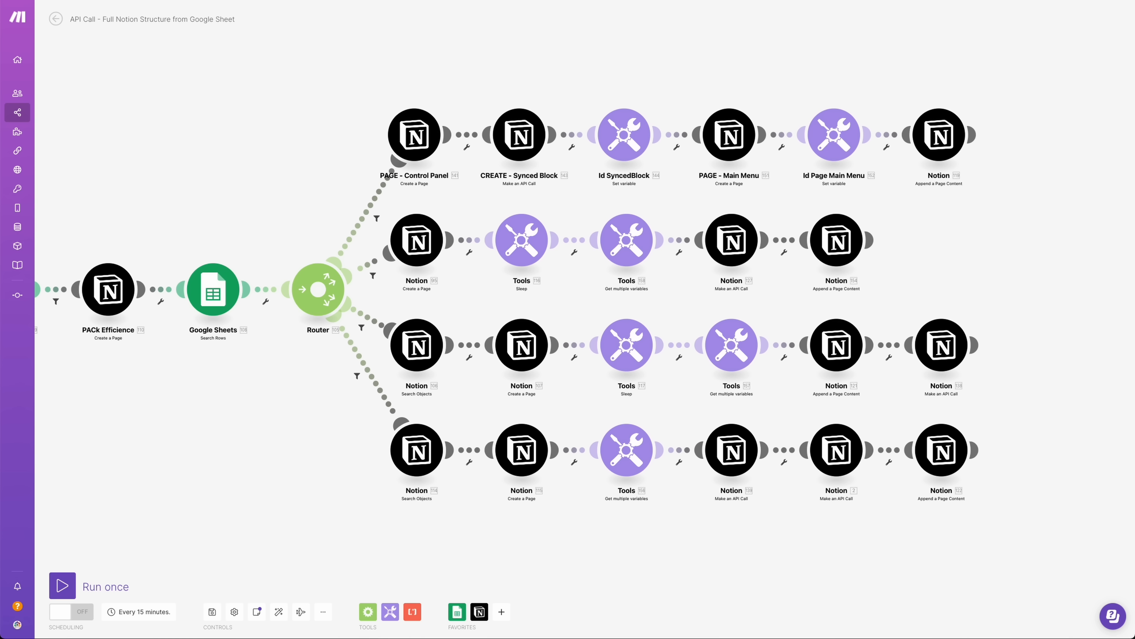
Step: Switch to the Structure PACk spreadsheet and point out the Data, Tracking and Habits entries in column A
key("ctrl+Tab")
scroll(166, 275, "up", 10)
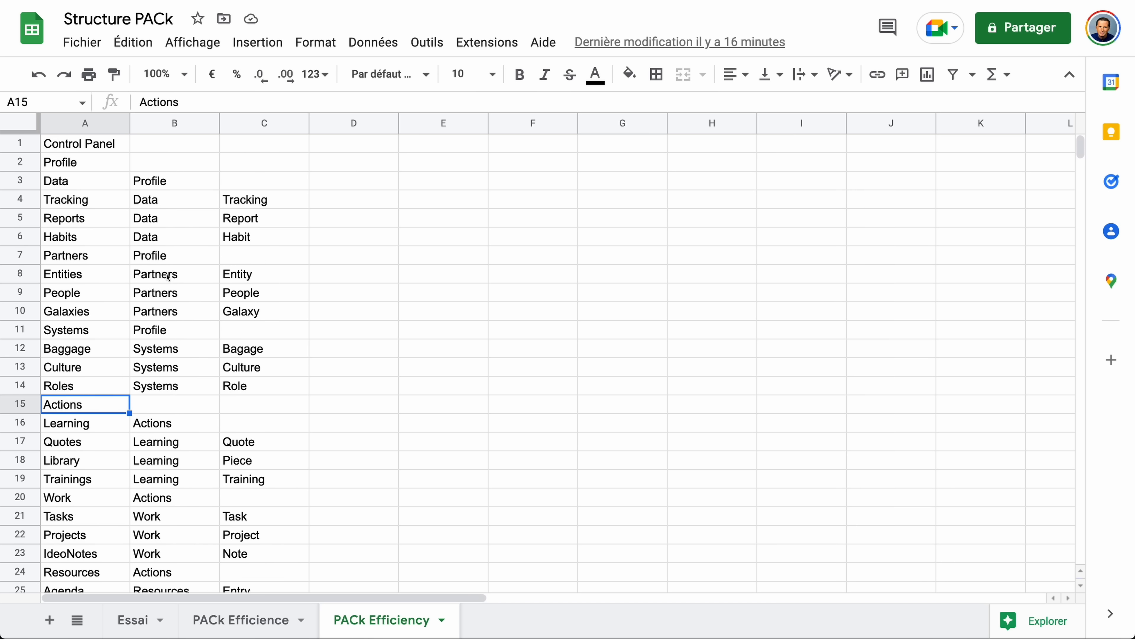
left_click(48, 186)
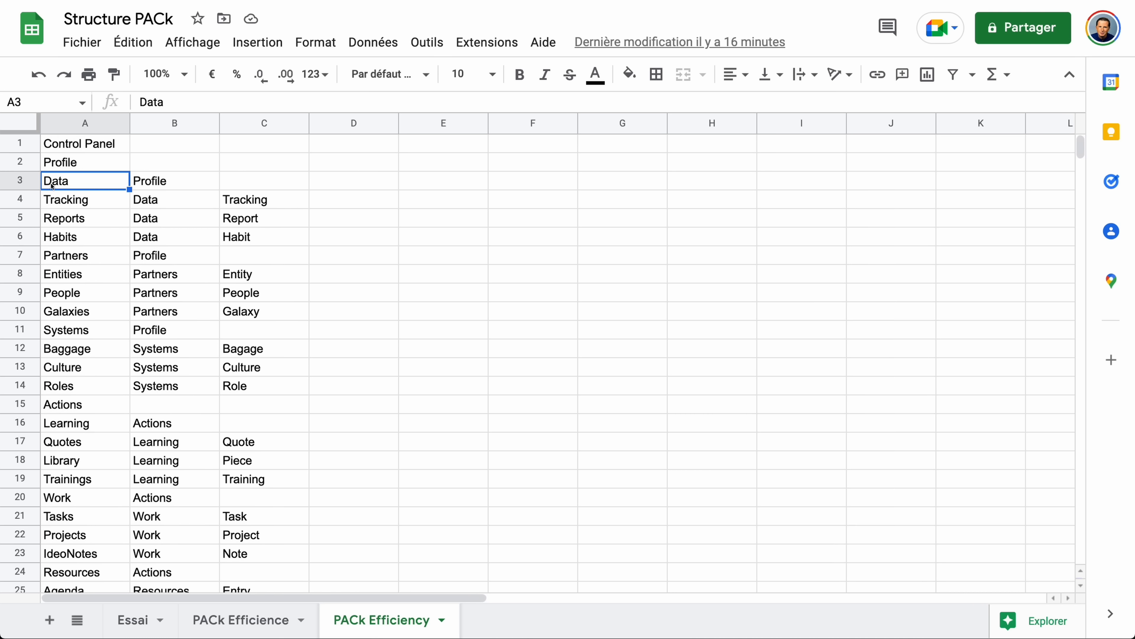
left_click(55, 197)
left_click(68, 237)
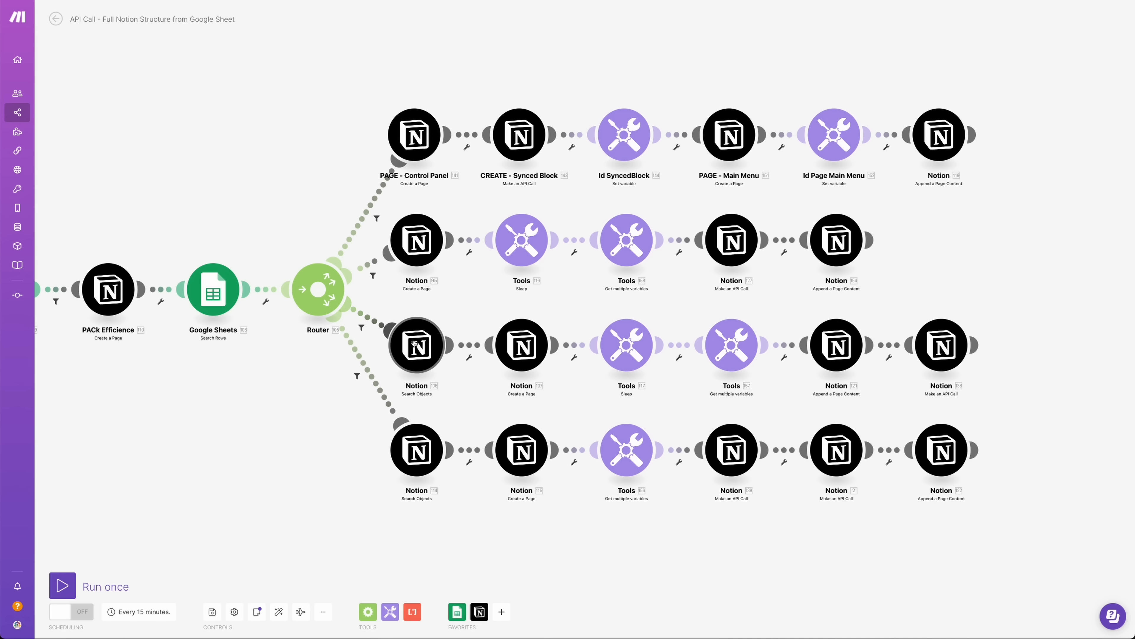
Step: Inspect the filter conditions on the third route and compare them with columns B and C of the PACk Efficiency sheet
left_click(373, 321)
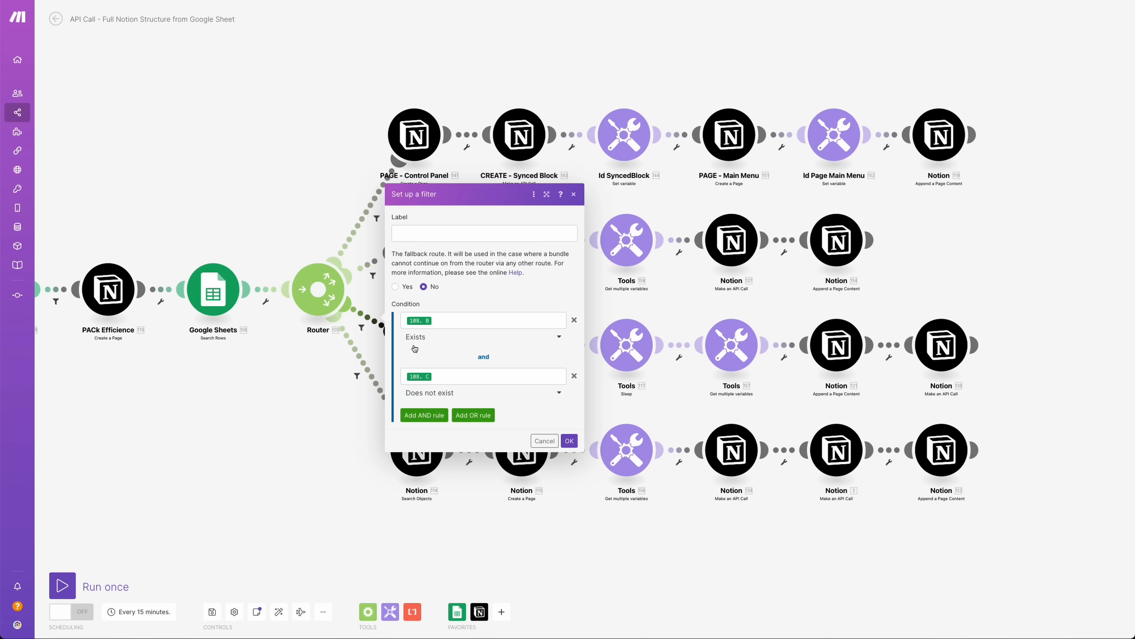
left_click(539, 442)
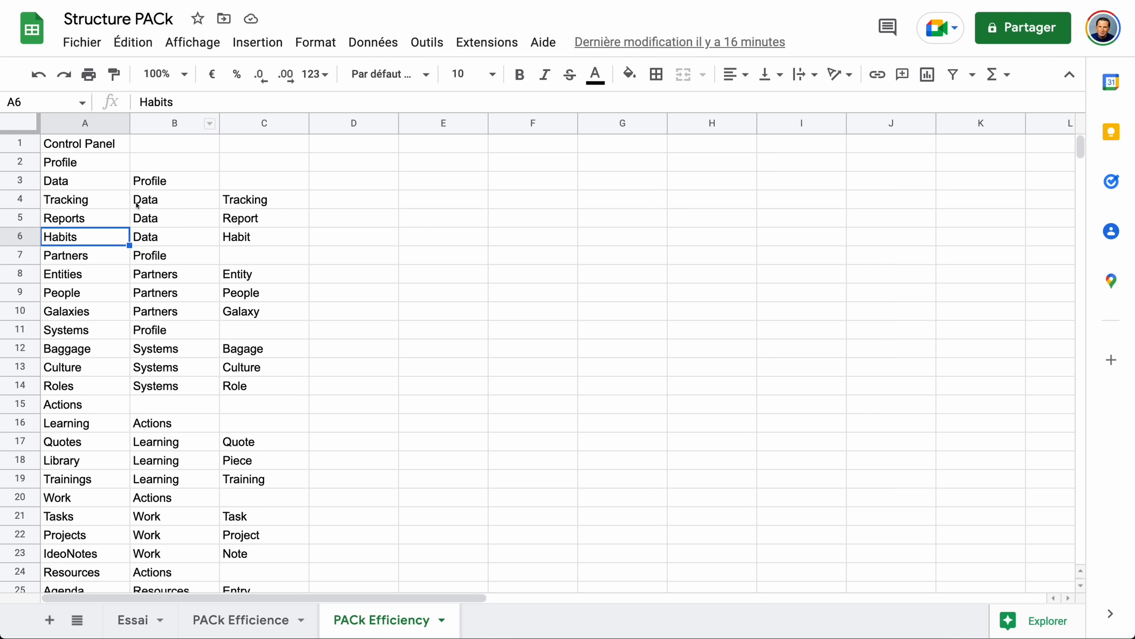
left_click_drag(156, 176, 183, 375)
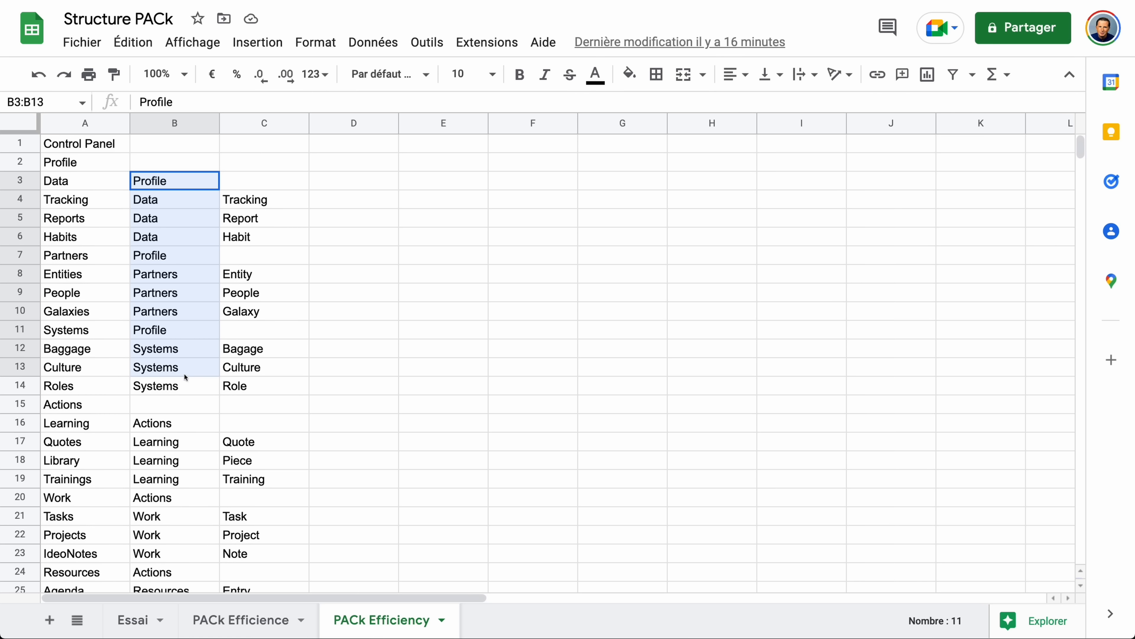
left_click(242, 181)
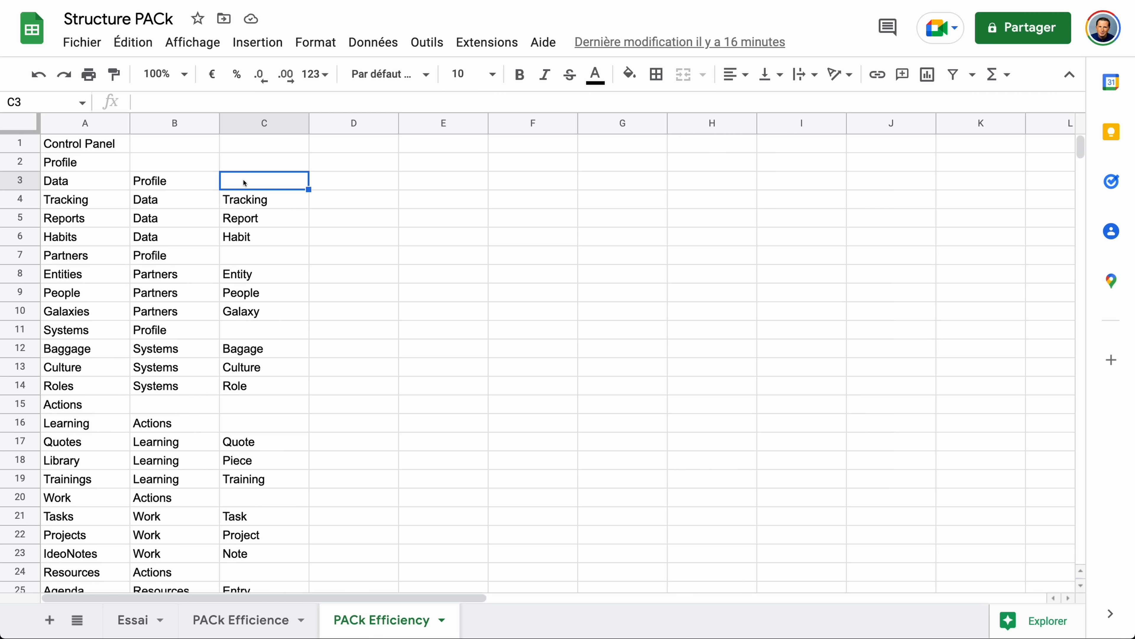
key("Left")
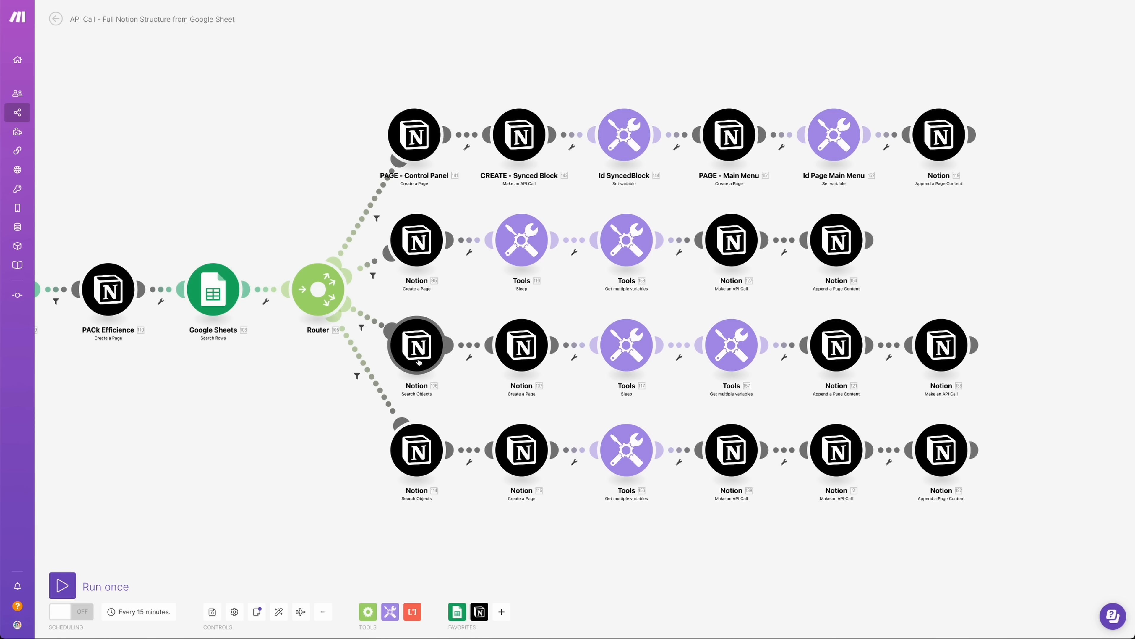
Step: Inspect the third route's Search Objects module, comparing its query with the Data entry and its Profile parent in the sheet
scroll(418, 361, "up", 5)
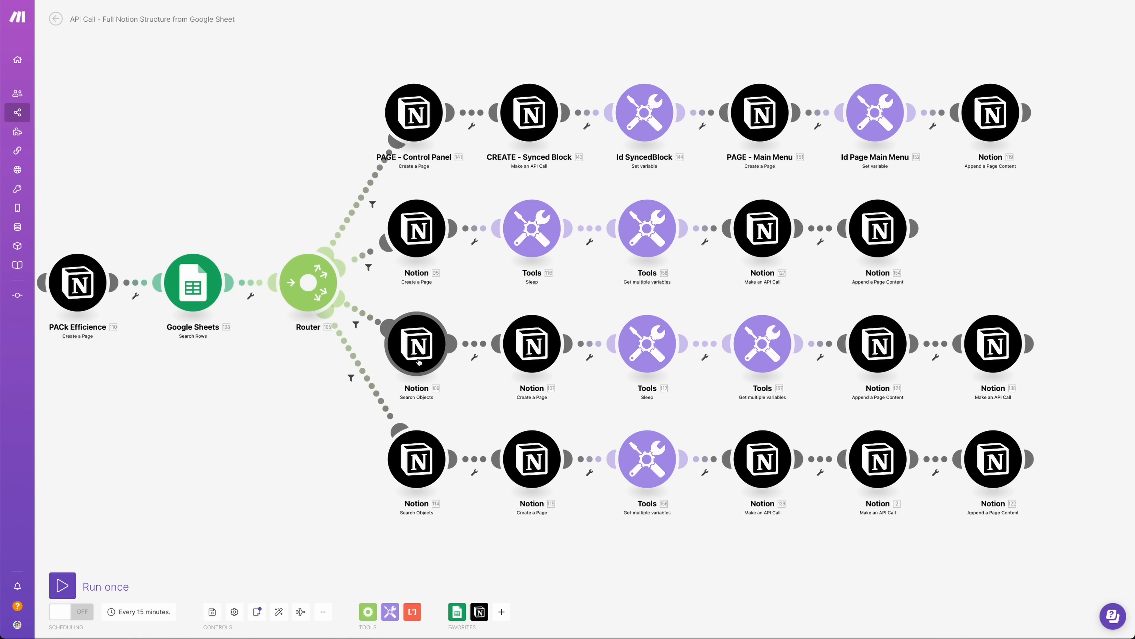
left_click(416, 335)
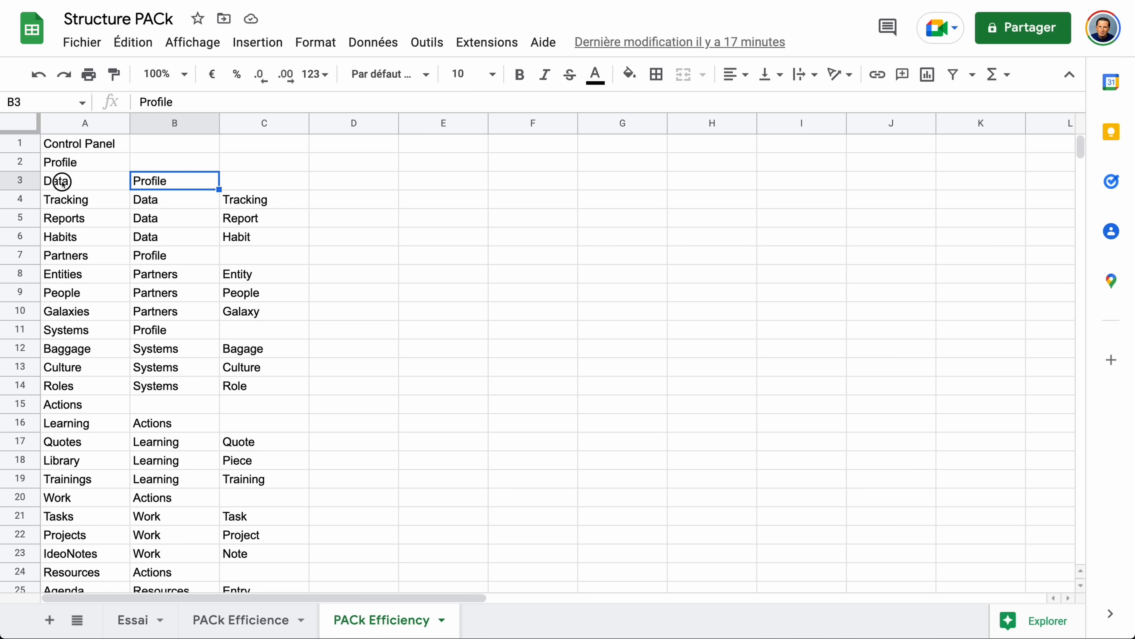
left_click(95, 187)
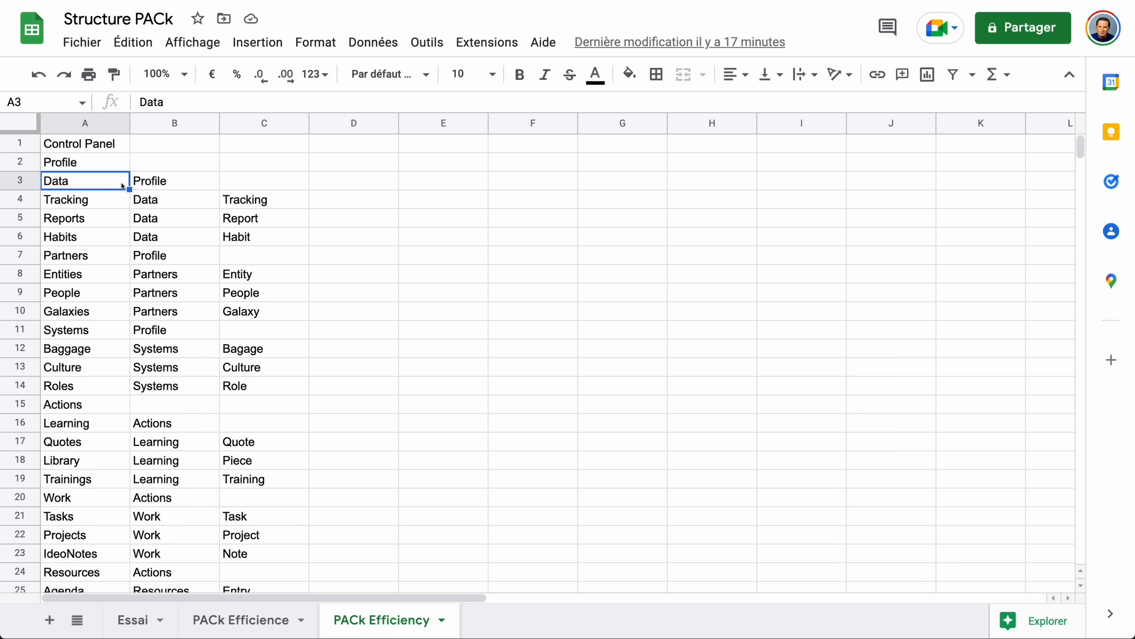
left_click(152, 185)
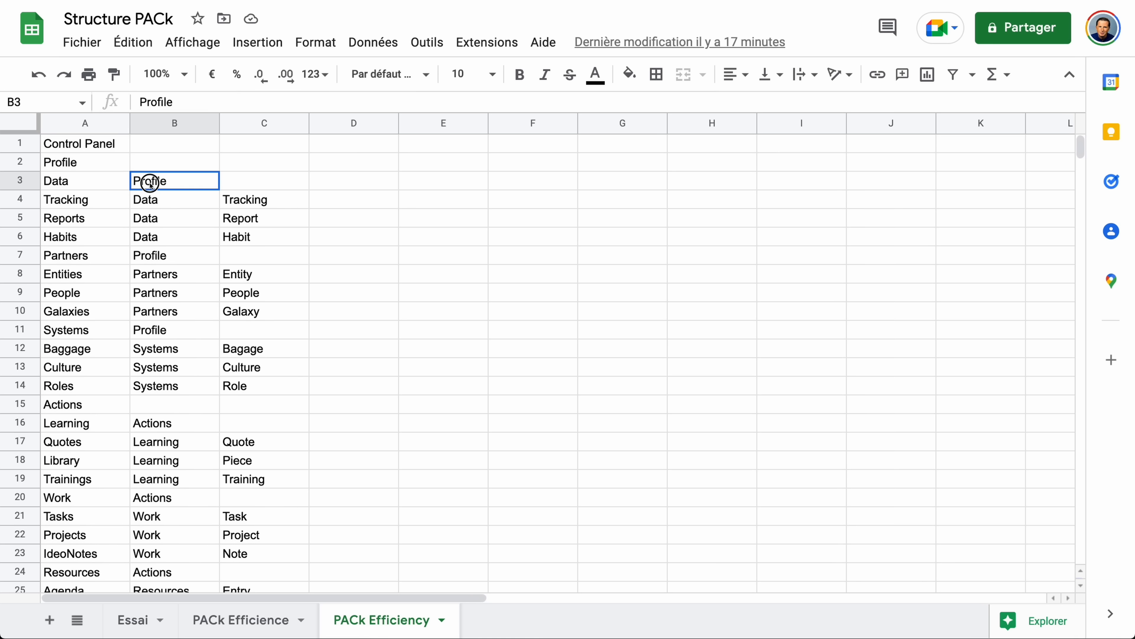
left_click(88, 182)
left_click(153, 182)
left_click(100, 181)
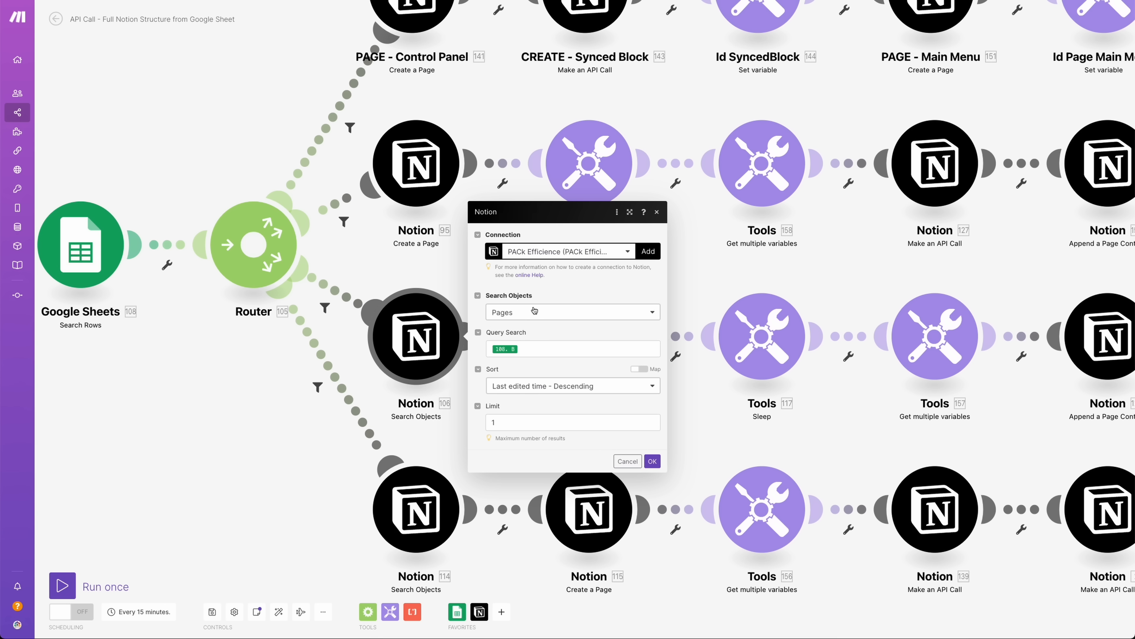
left_click(628, 461)
Step: Inspect the third route's Create a Page module, checking its title source against the Data, Tracking and Reports entries in the sheet
left_click(594, 359)
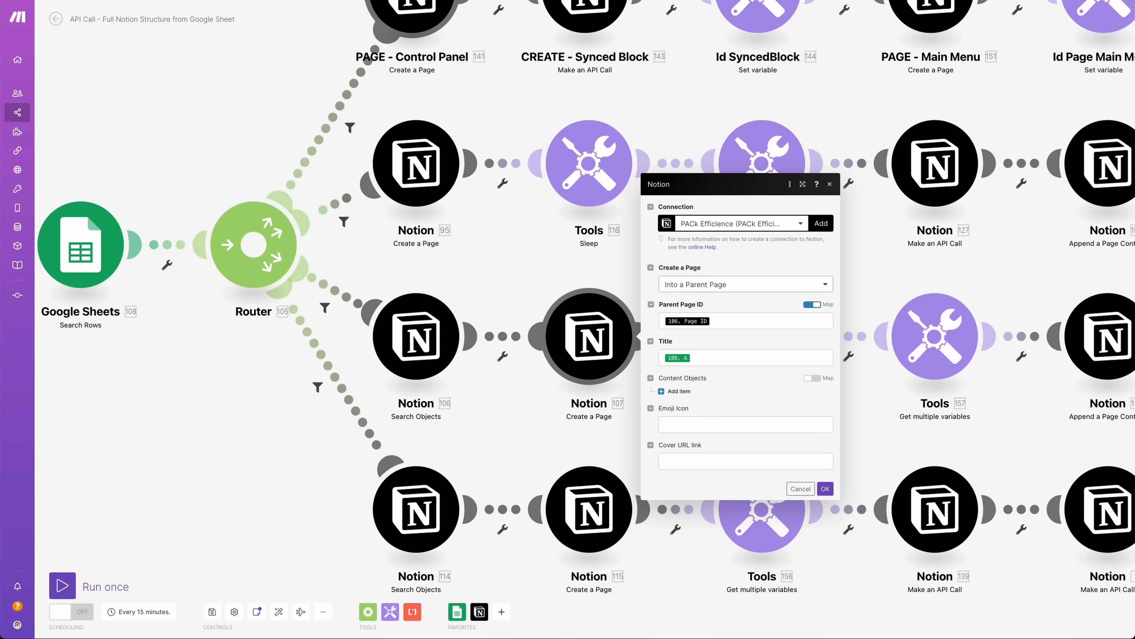
left_click(388, 0)
left_click(75, 202)
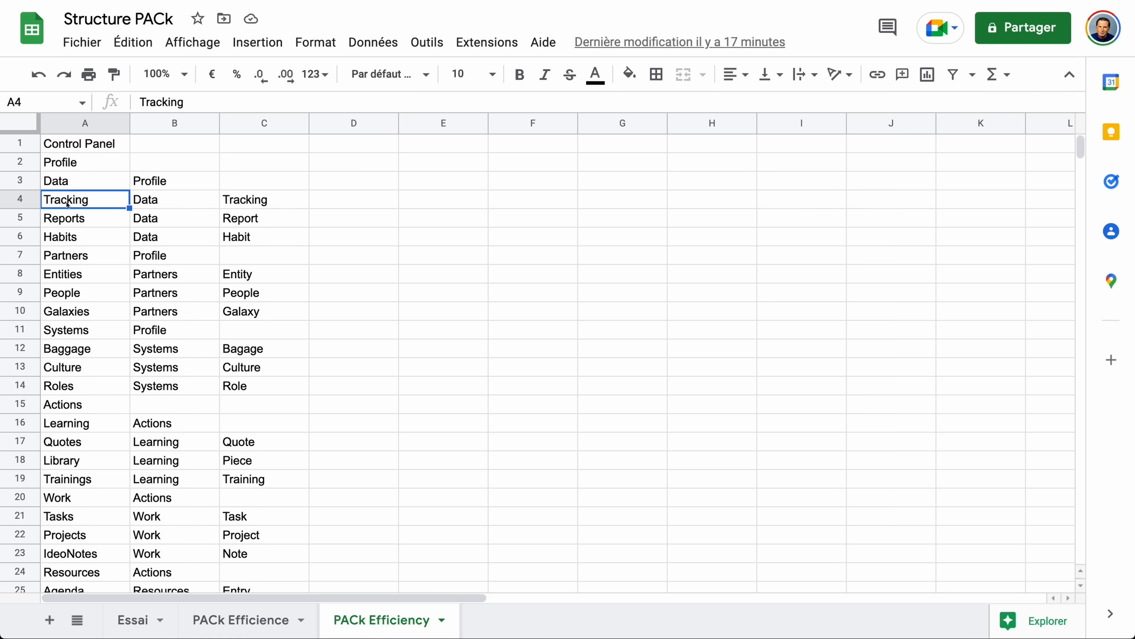
left_click(71, 187)
left_click(67, 205)
left_click(65, 224)
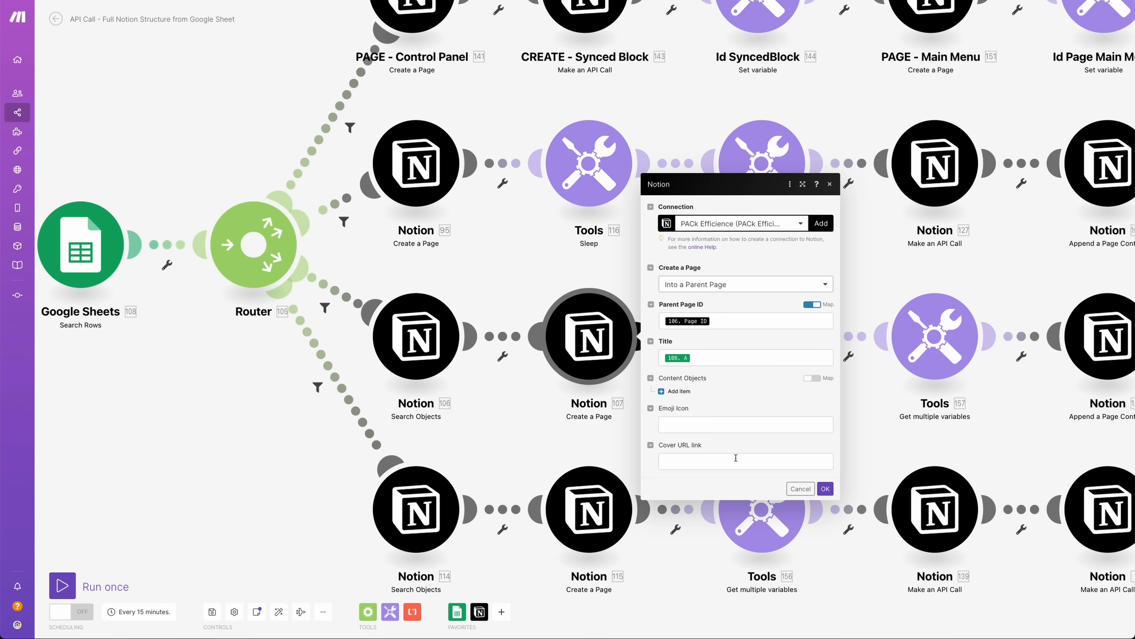
left_click(825, 488)
Step: Inspect the settings of the Append a Page Content and Make an API Call modules at the end of the third route
left_click_drag(849, 439, 468, 404)
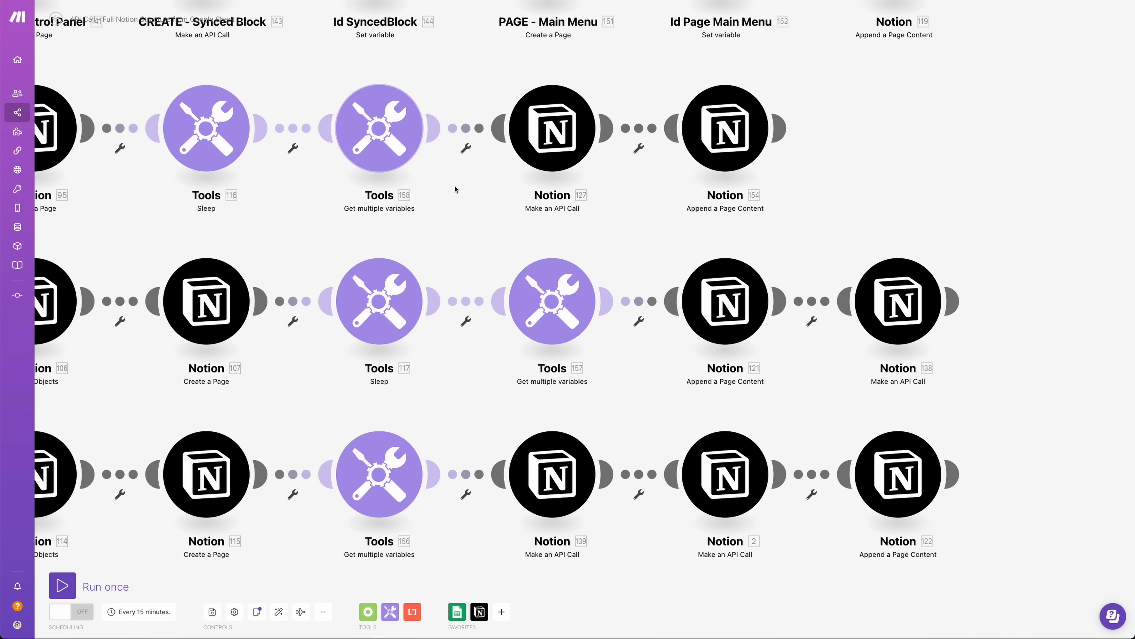
left_click(720, 315)
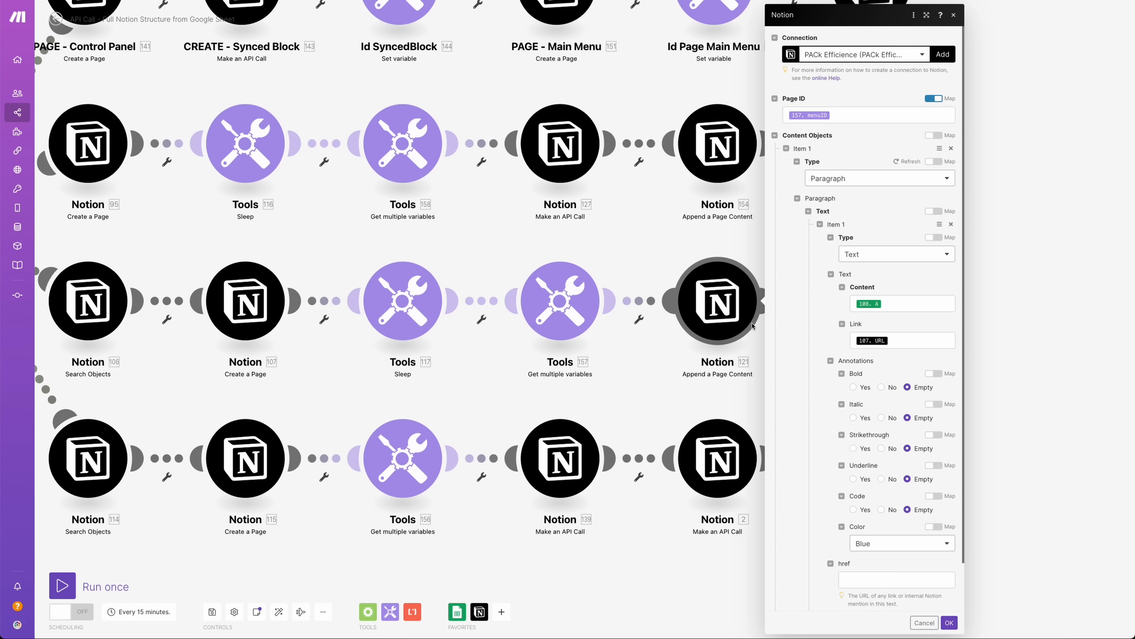
left_click(923, 622)
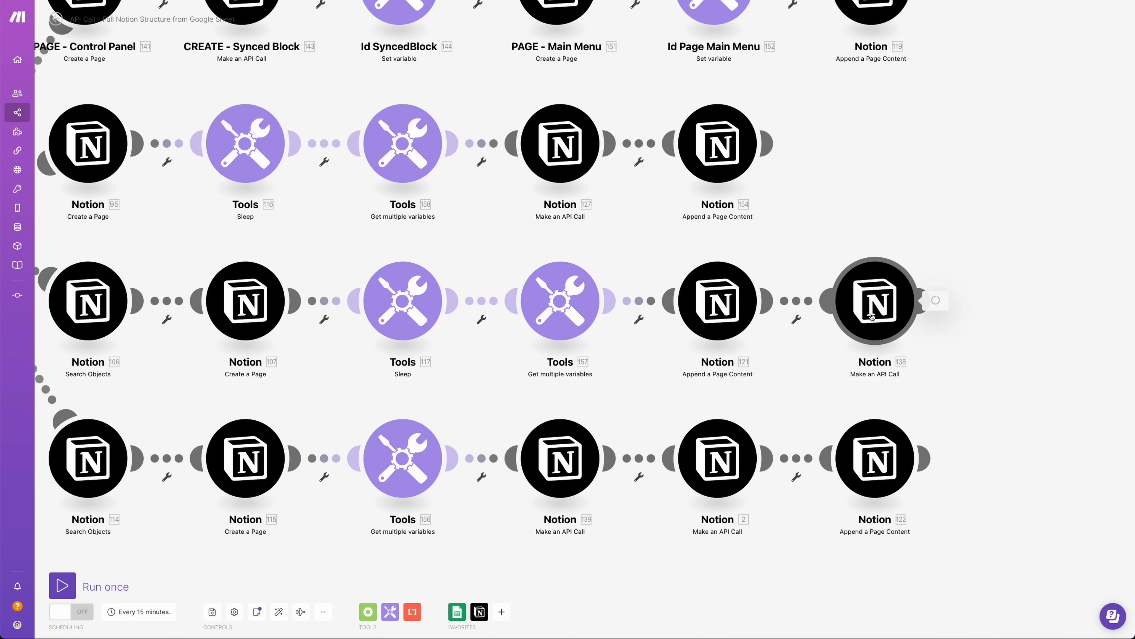
left_click(872, 316)
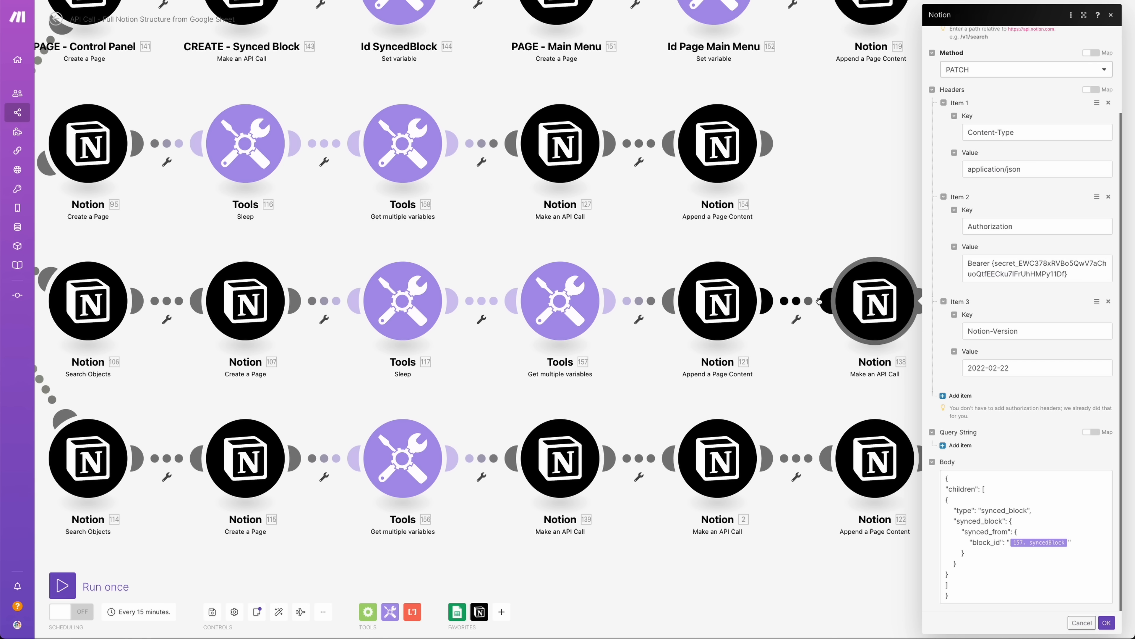
Step: Compare the Tracking, Reports and Habits entries in column A of the PACk Efficiency sheet with their column C values
left_click(1078, 623)
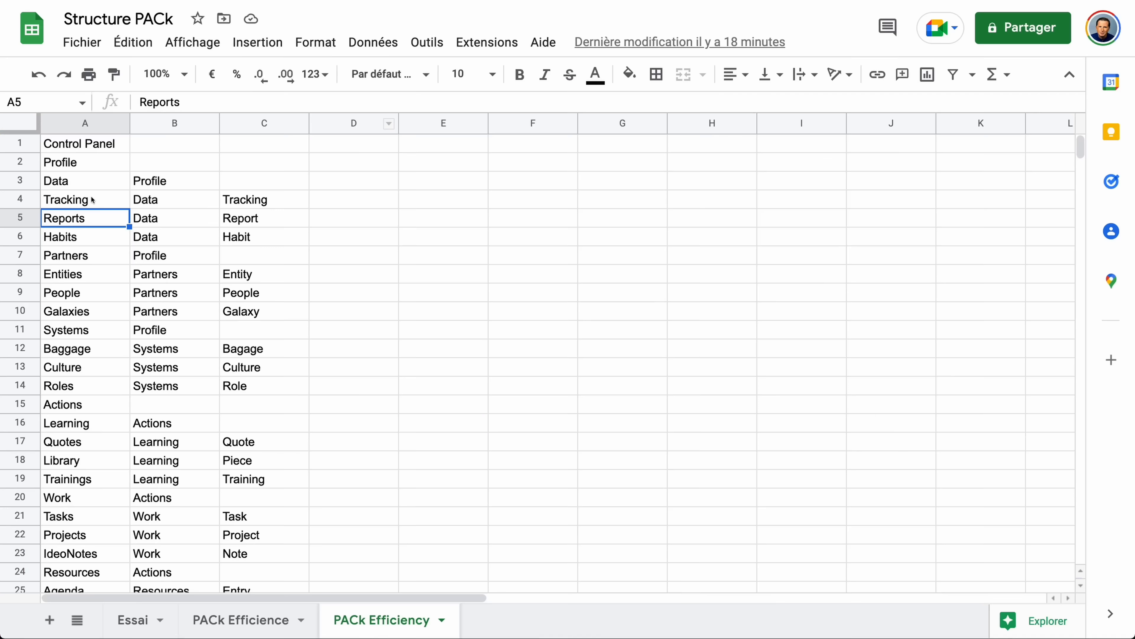
left_click(255, 201)
left_click(95, 199)
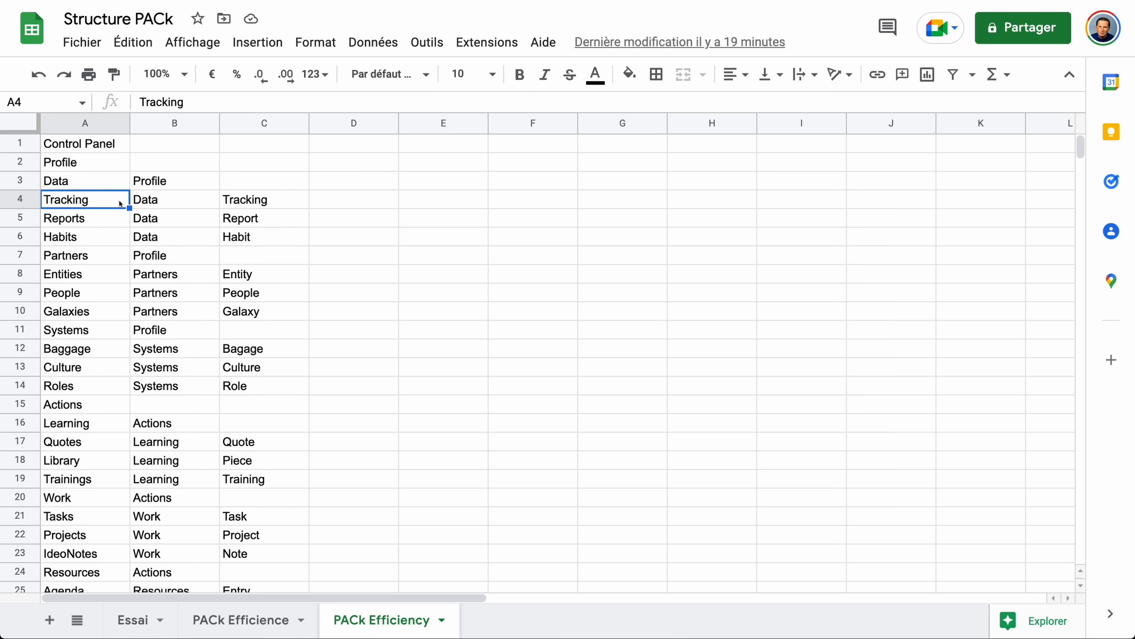
left_click(239, 202)
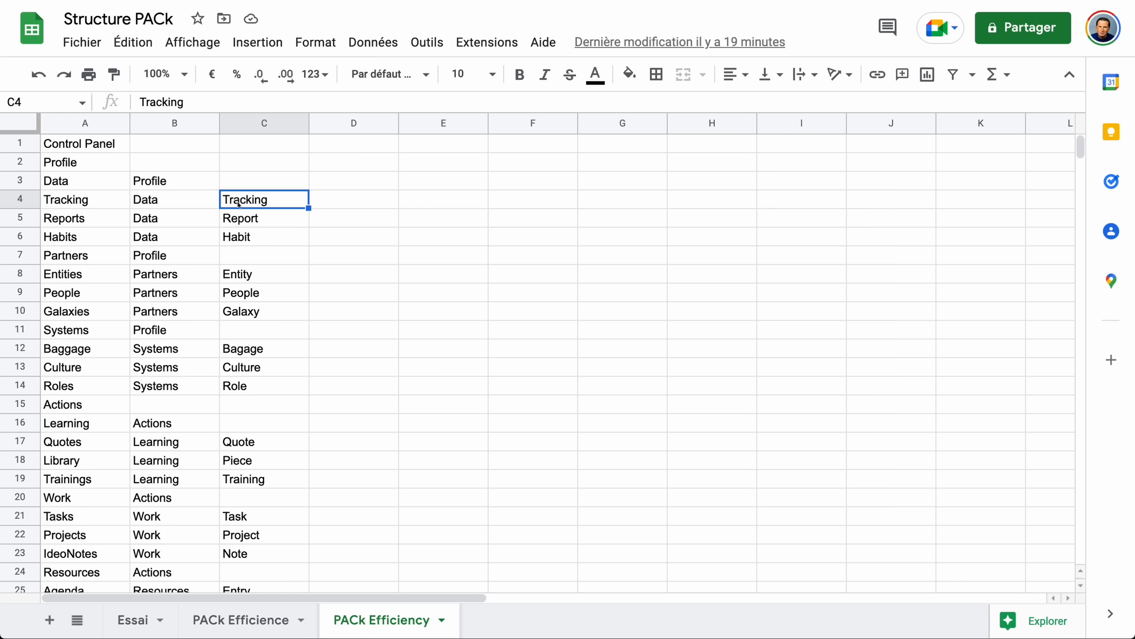
left_click(59, 223)
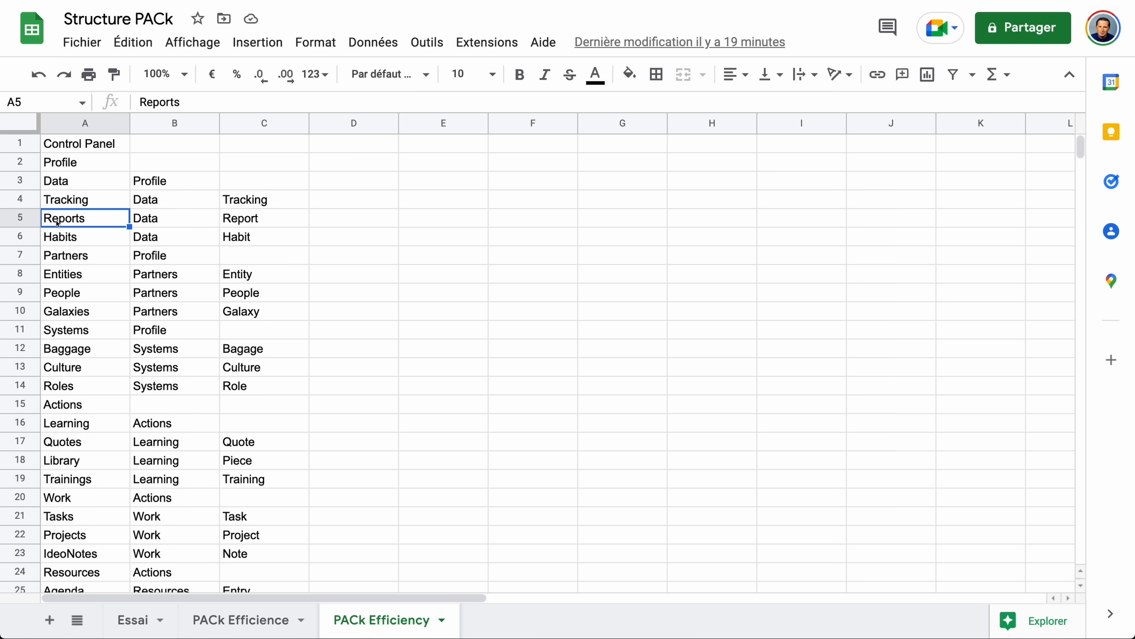
left_click(261, 220)
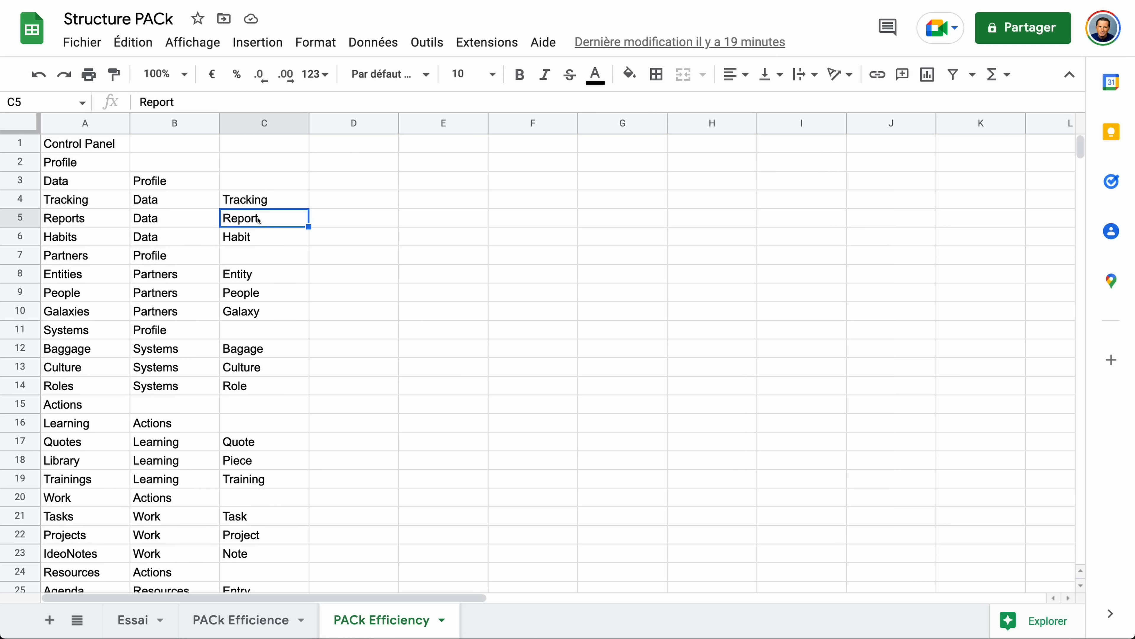
left_click(76, 240)
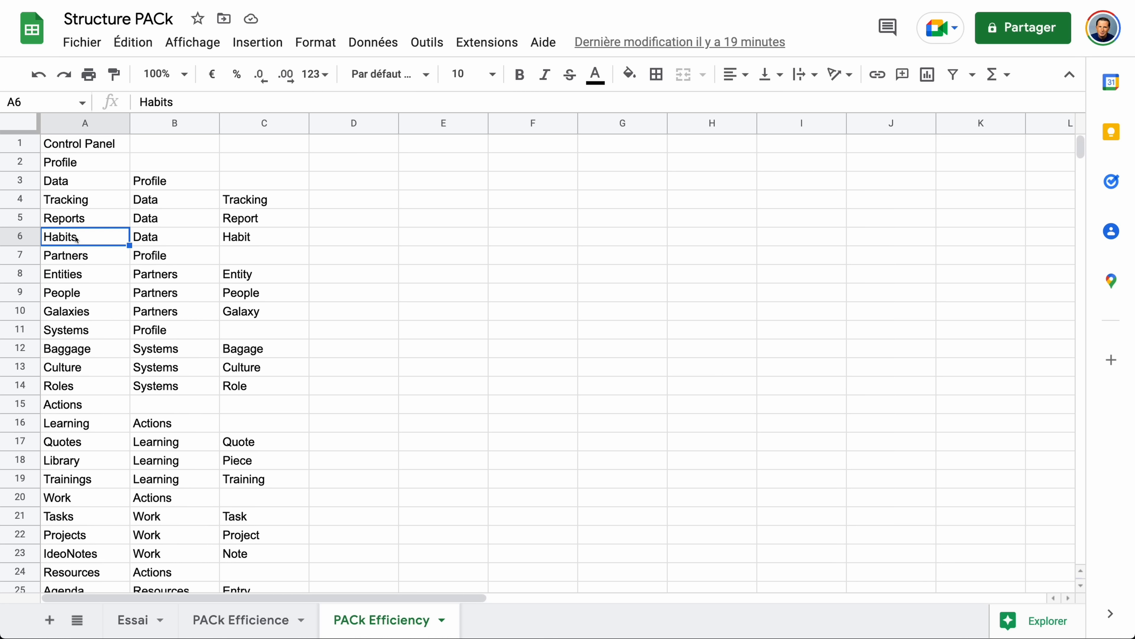
left_click(229, 242)
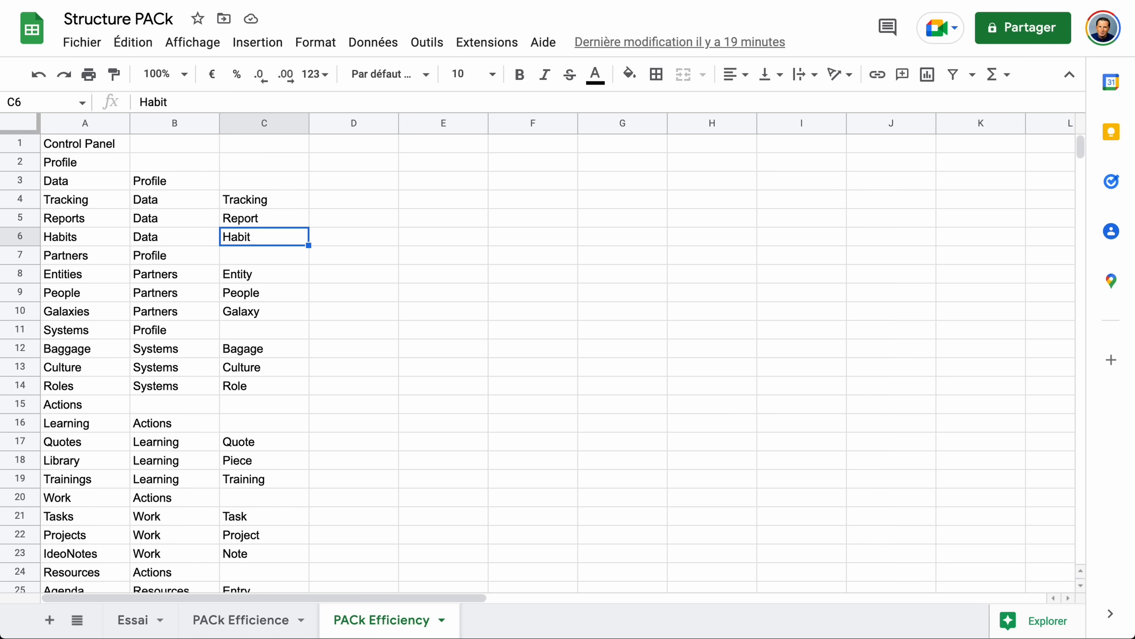
Step: Inspect the filter conditions on columns B and C at the start of the fourth route in Make
key("ctrl+Tab")
left_click(141, 335)
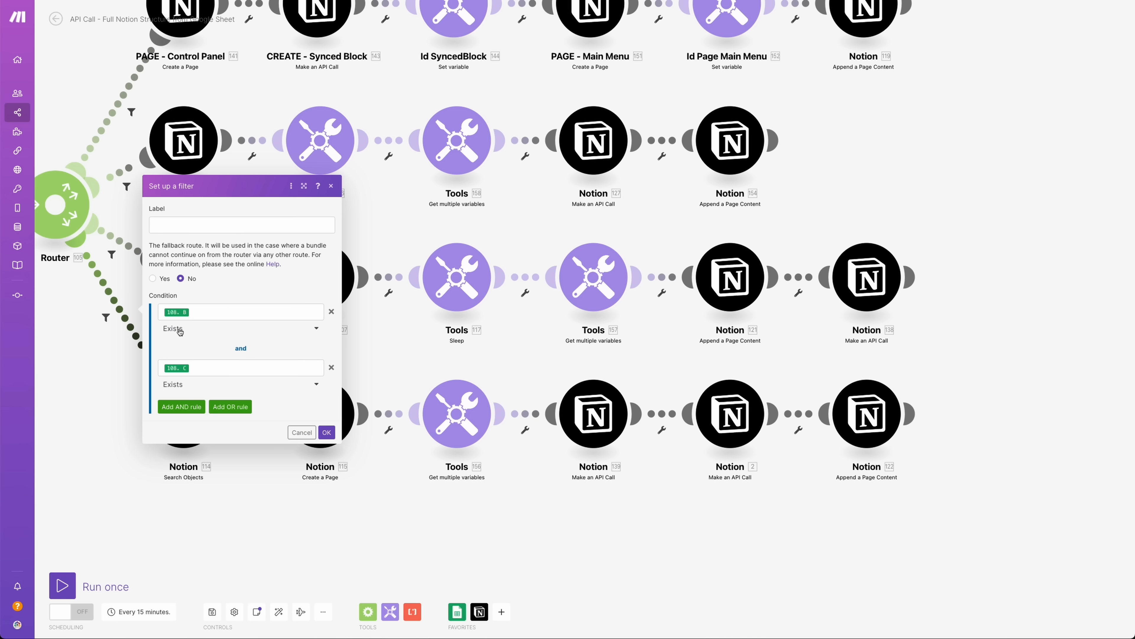
left_click(302, 432)
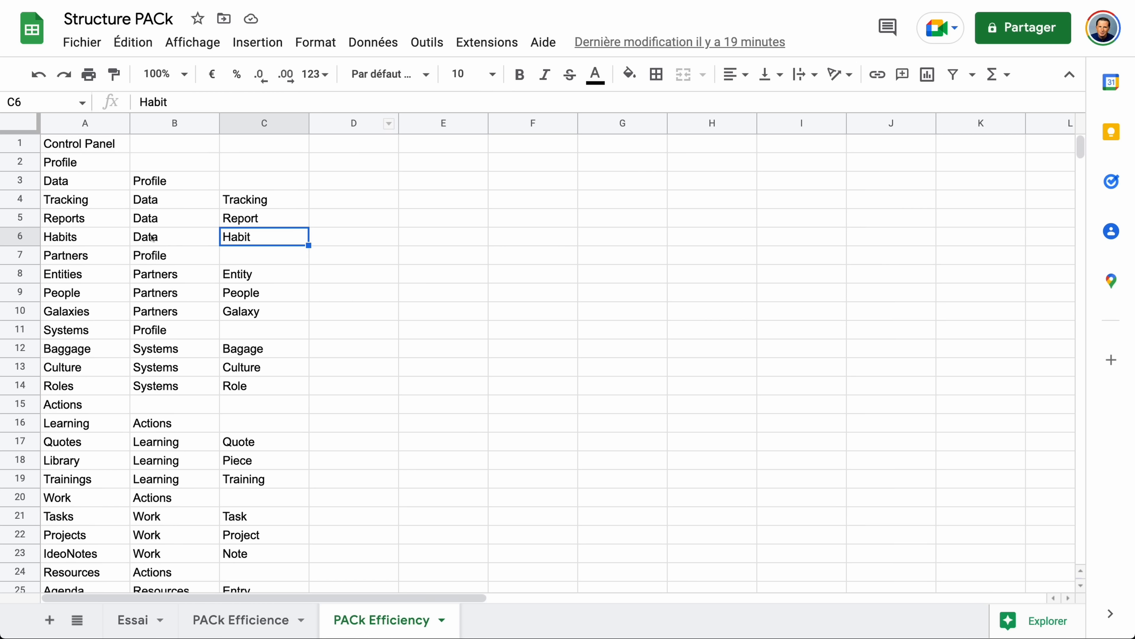
Step: Compare the fourth route's parent search and page creation with the Data parent and Tracking entry in the sheet
left_click(154, 202)
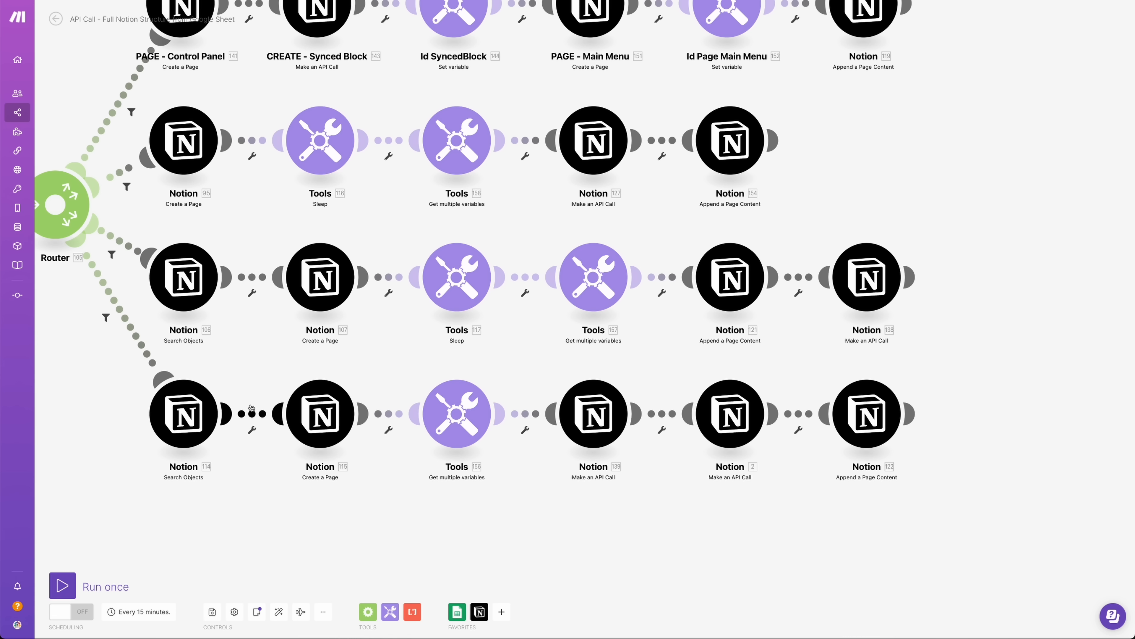
left_click(333, 438)
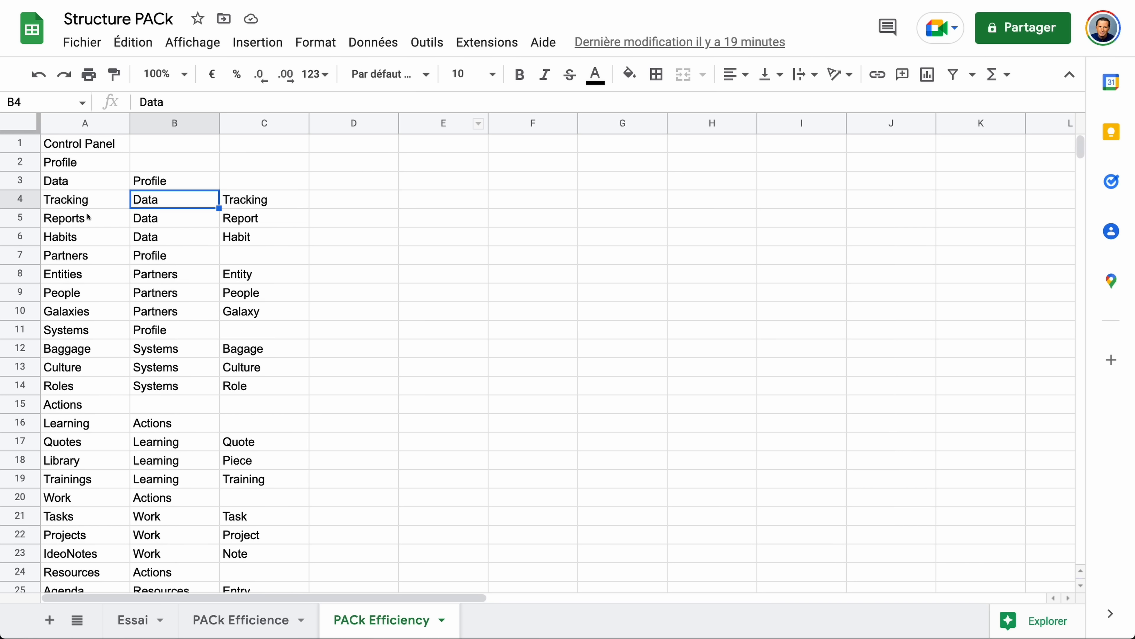
left_click(84, 201)
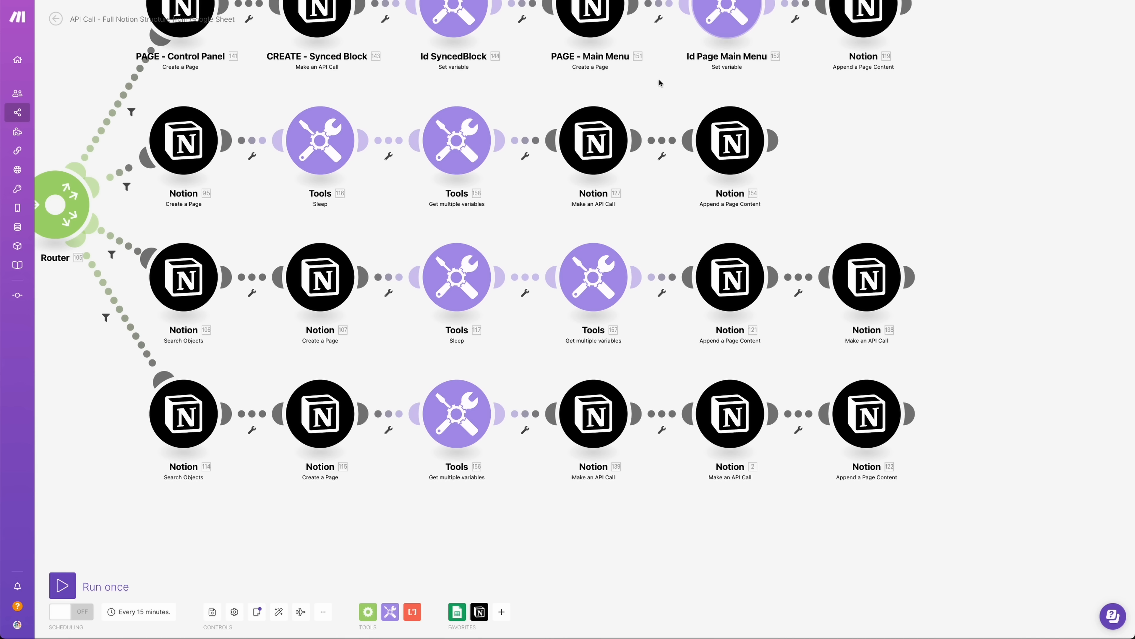
Step: Inspect both Make an API Call modules on the fourth route, checking the URL and method and collapsing their headers
left_click(591, 433)
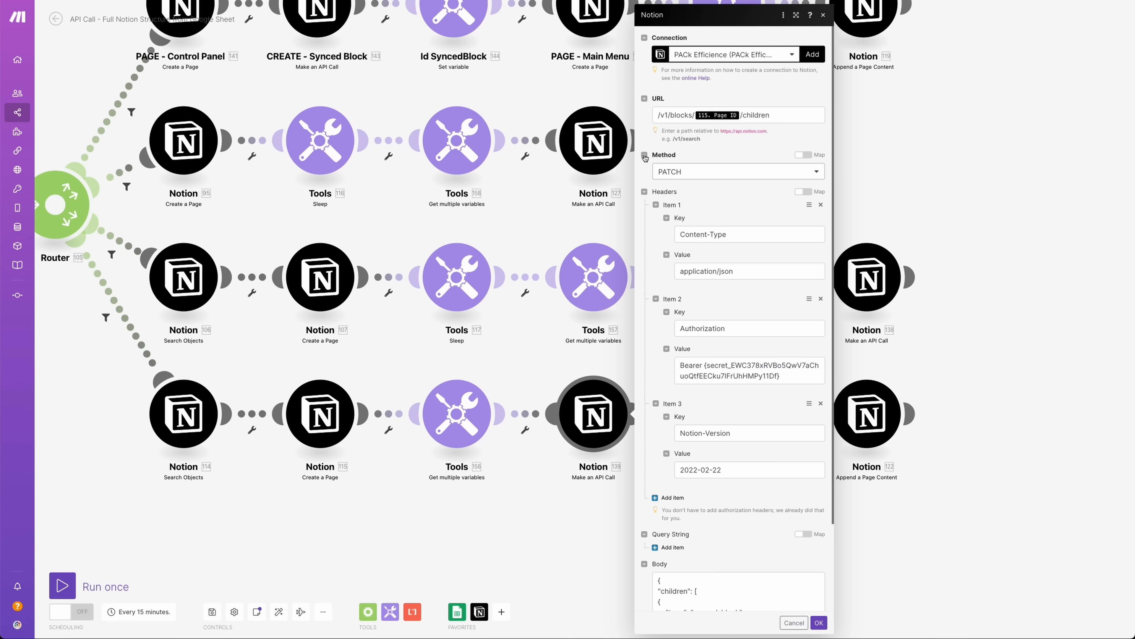
left_click(645, 192)
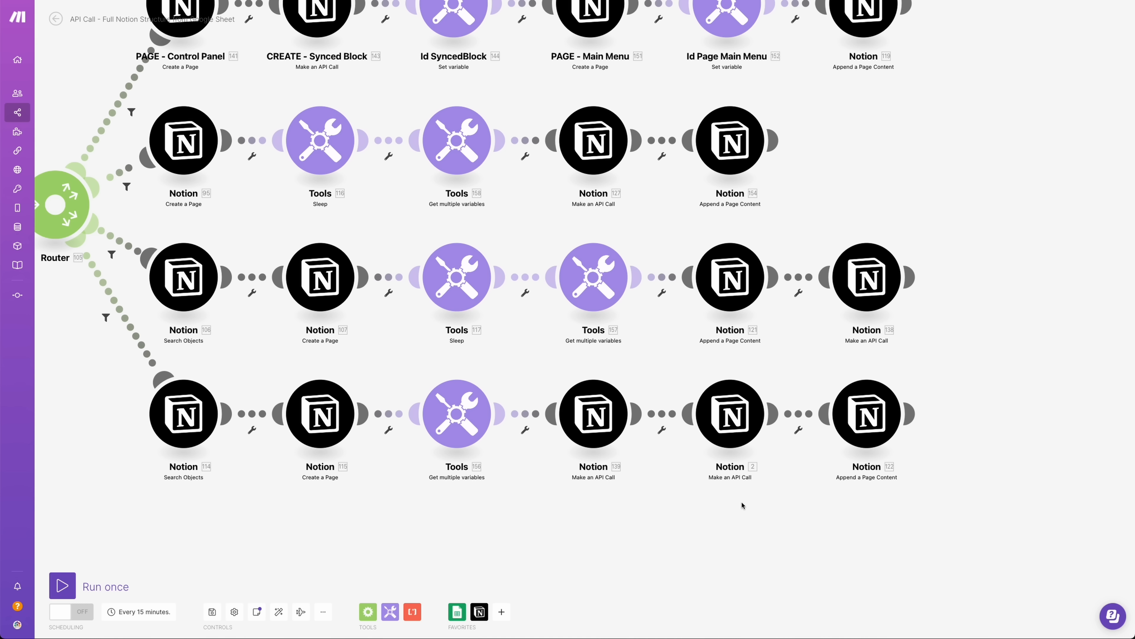
left_click(739, 428)
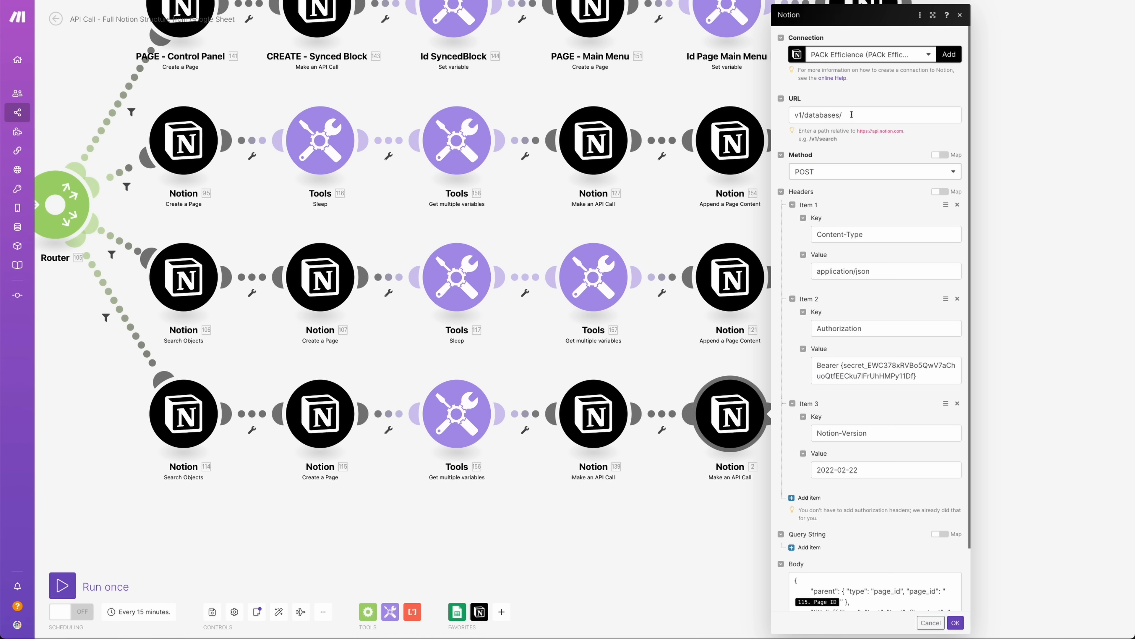
left_click_drag(851, 114, 805, 115)
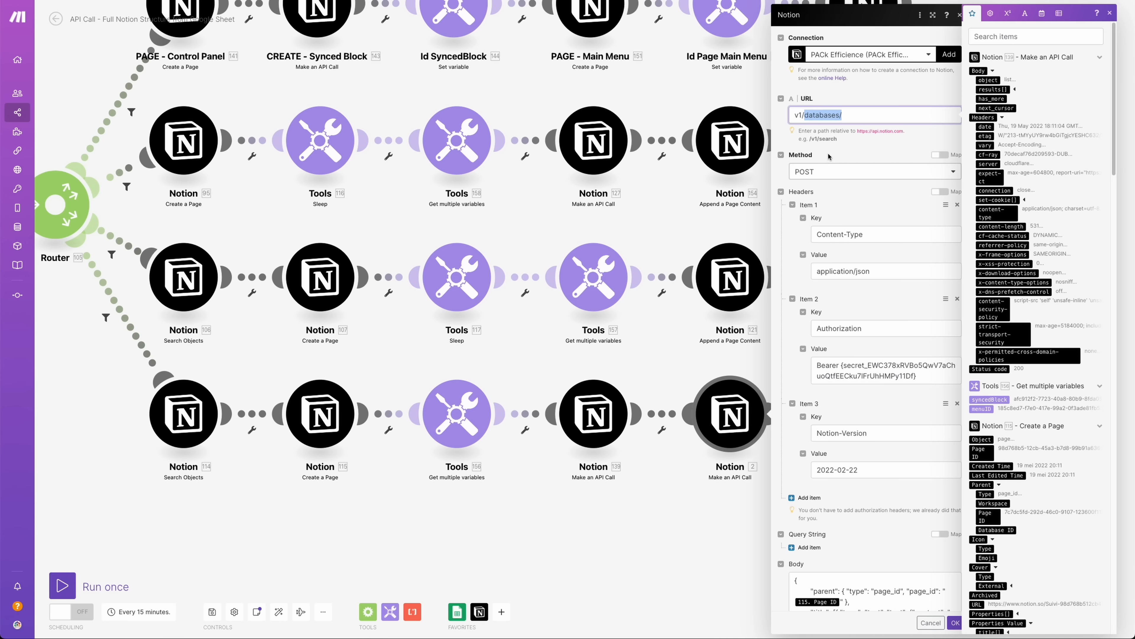
left_click(915, 133)
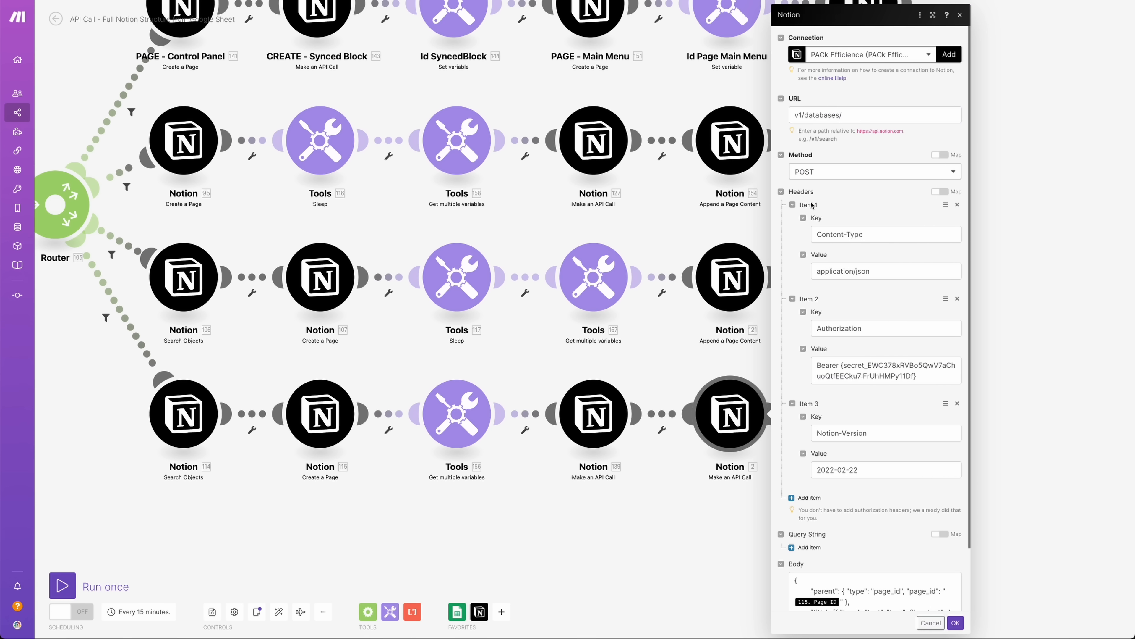
left_click(781, 192)
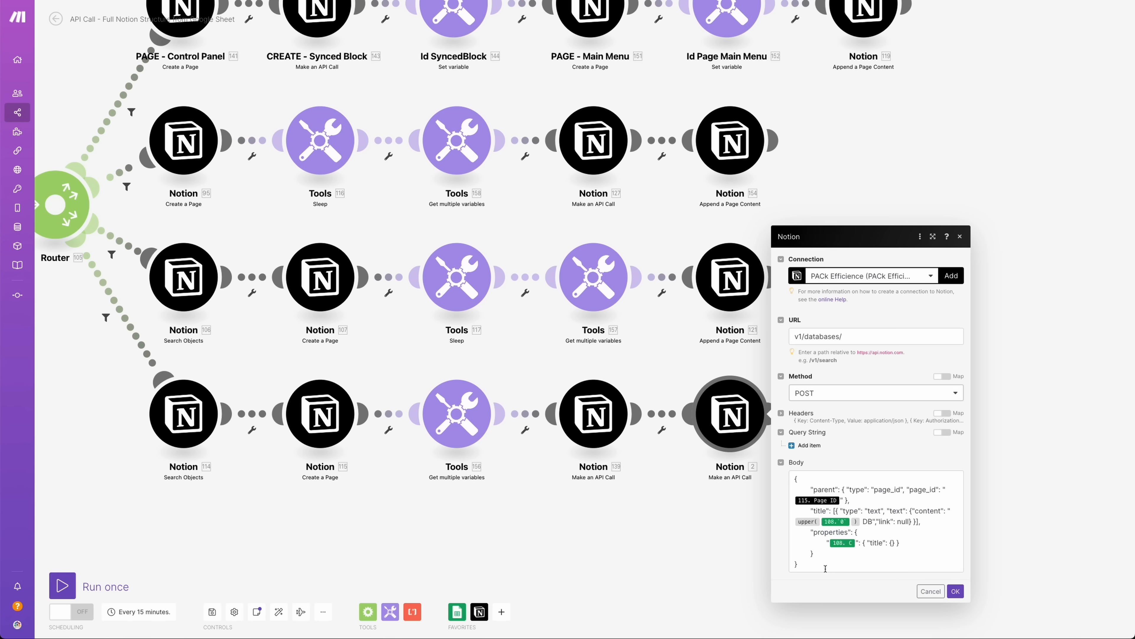
Step: Examine the parent, title and properties entries in the JSON body of the v1/databases/ API call
left_click(812, 567)
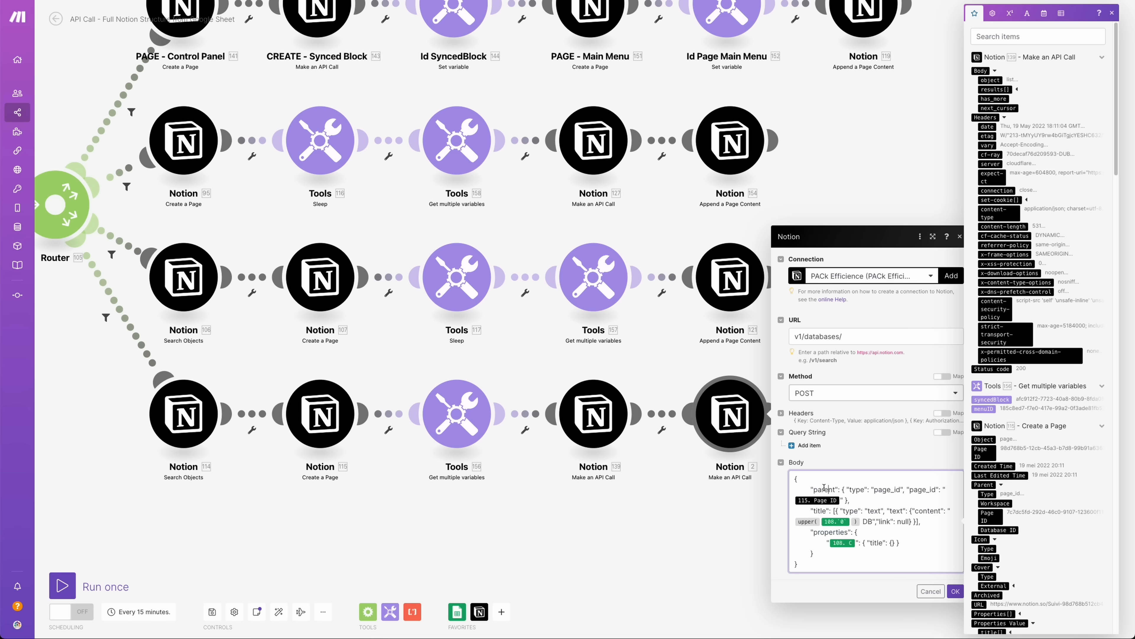
left_click_drag(825, 489, 844, 497)
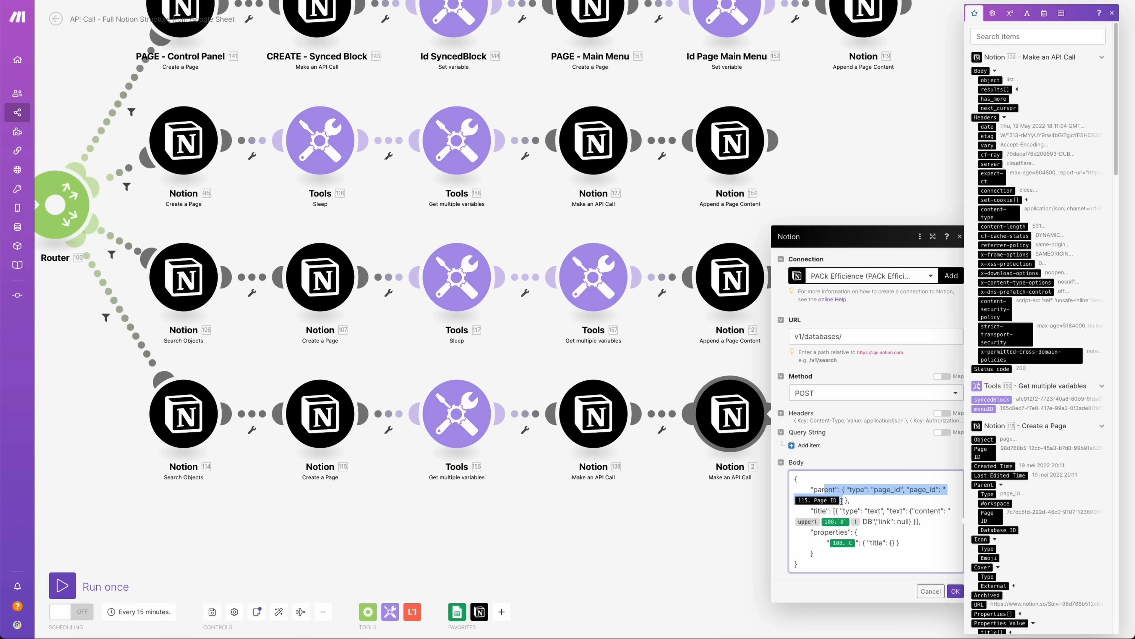
left_click(844, 499)
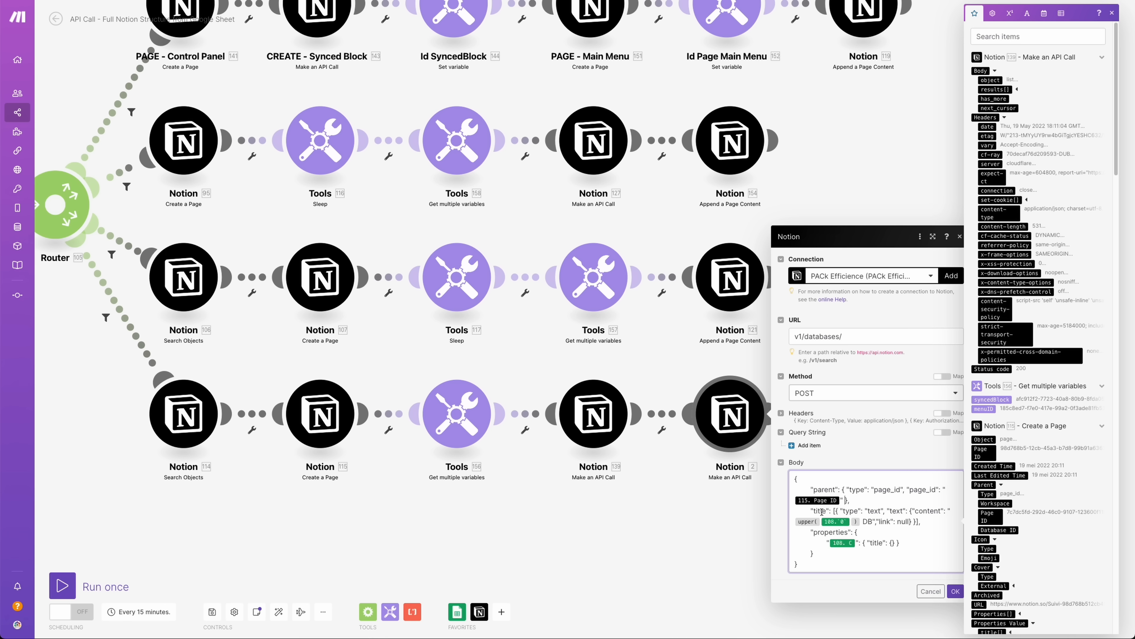
mouse_move(839, 522)
mouse_move(841, 544)
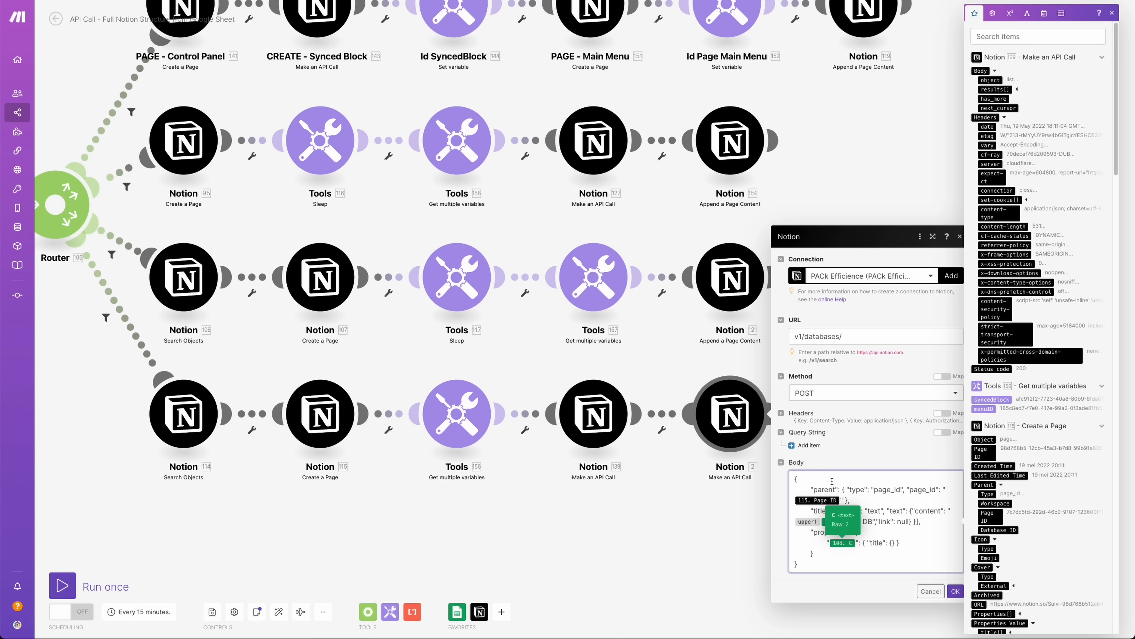
Step: Compare the API call's mapped database property with Tracking, Report and Habit in column C, and close the module settings
left_click(496, 1)
left_click(265, 201)
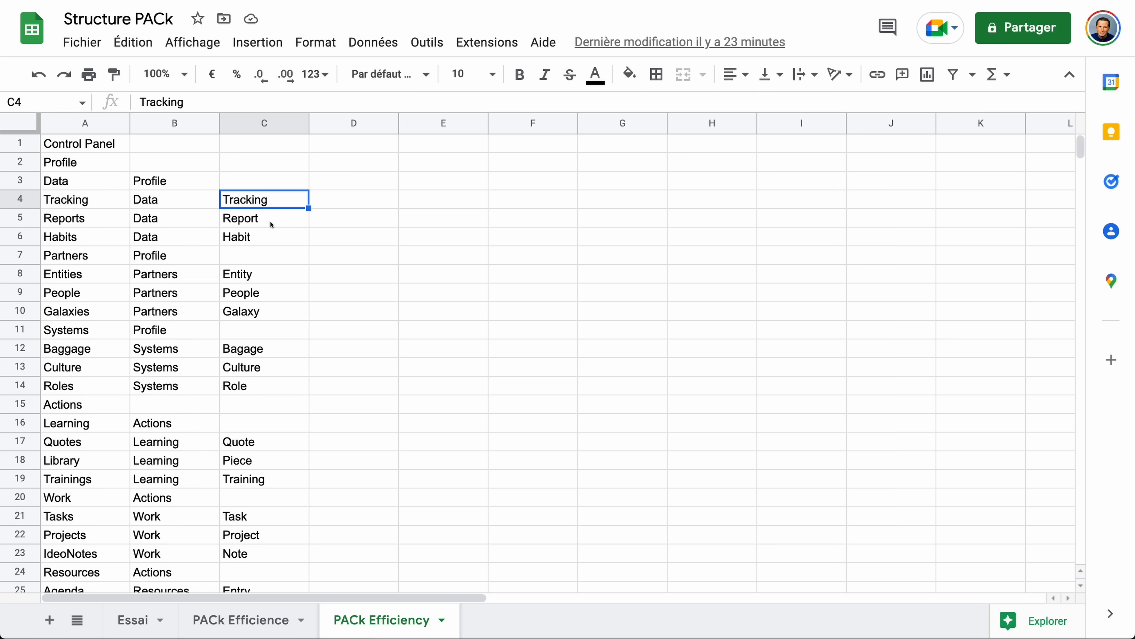
left_click(275, 223)
left_click(277, 237)
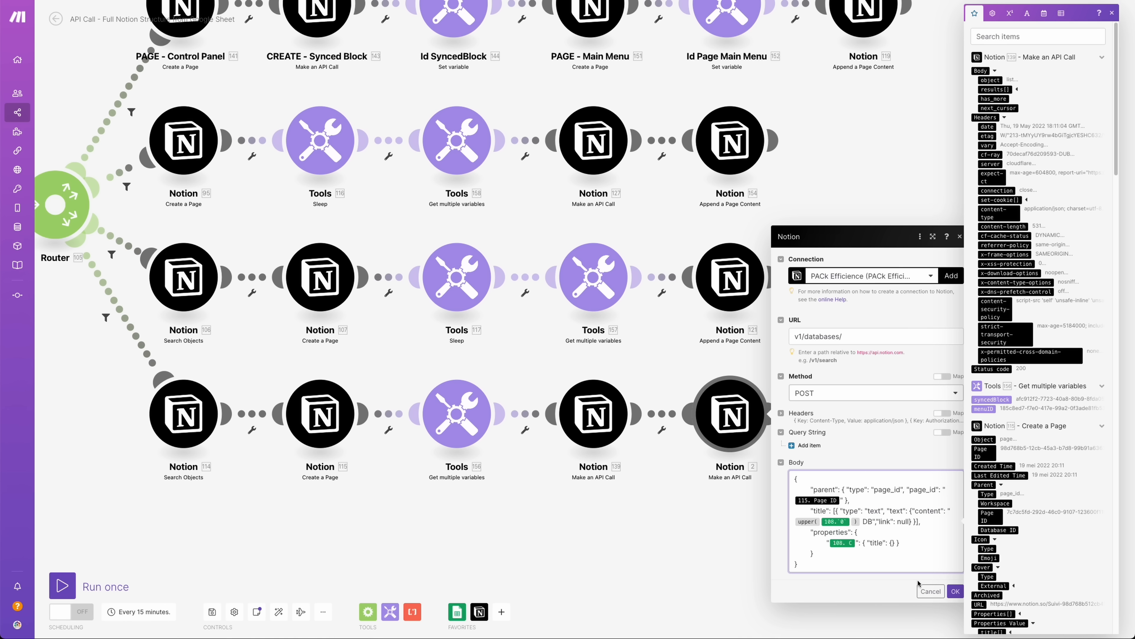
left_click(955, 591)
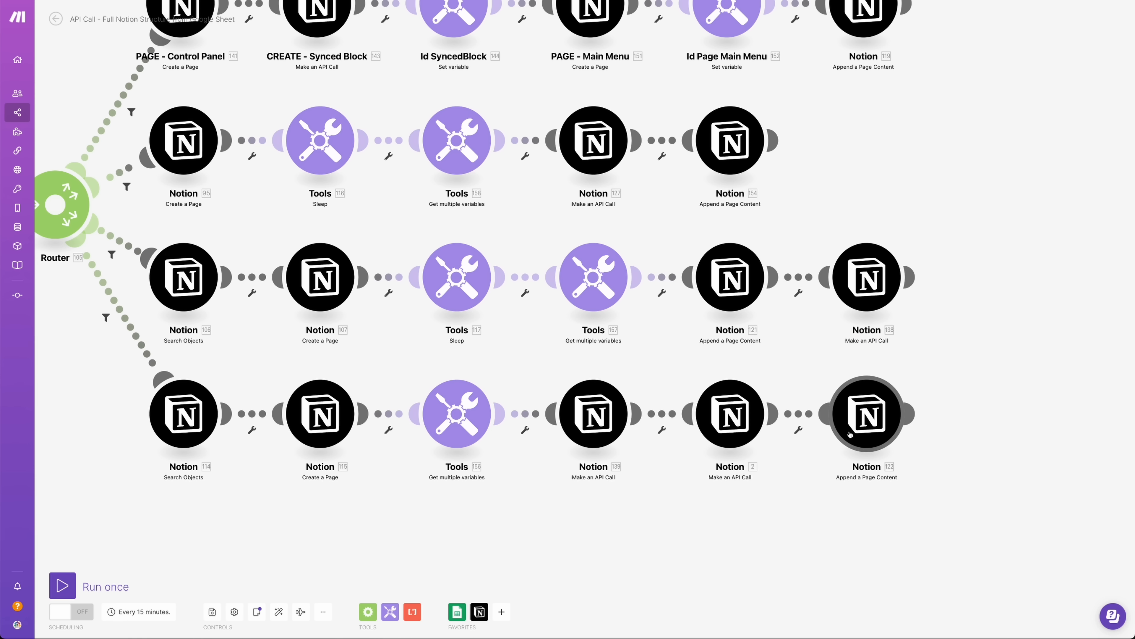
Step: Inspect the Page ID, content and link mapping of the fourth route's Append a Page Content module
left_click(851, 433)
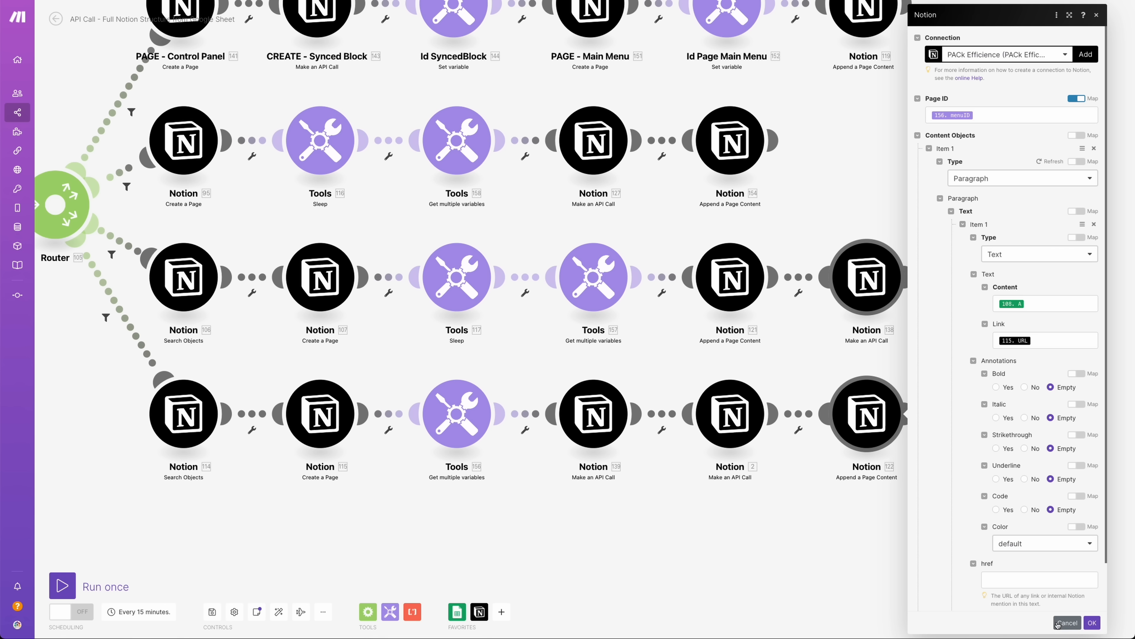
left_click(1091, 622)
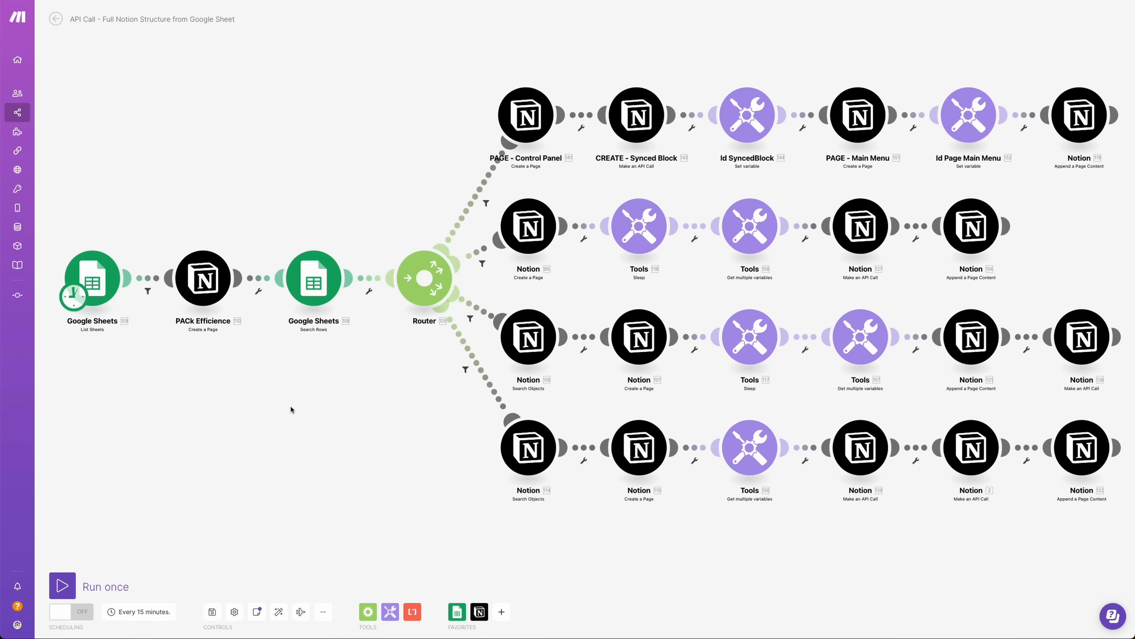
Step: Run the scenario once and open the PACk Efficiency page in Notion
left_click_drag(288, 407, 282, 402)
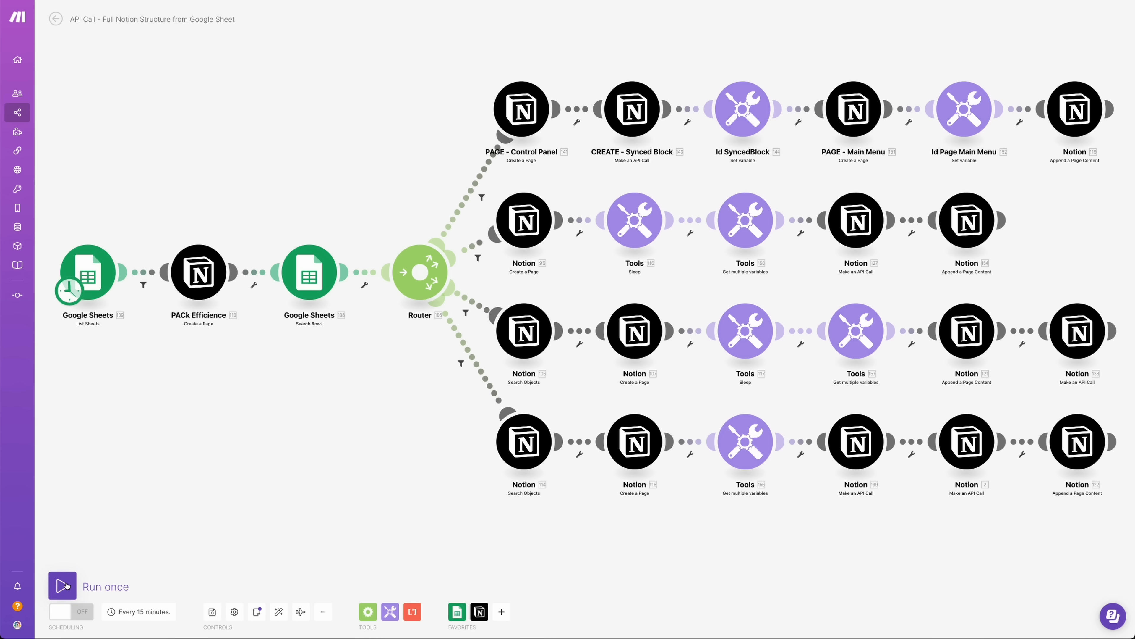
left_click(67, 585)
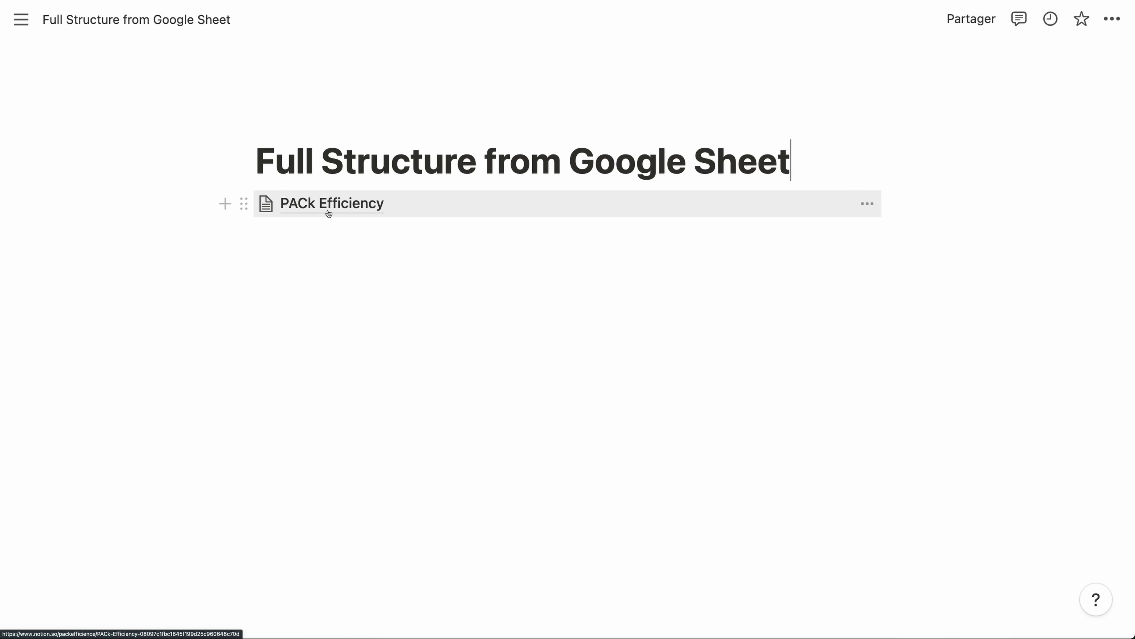
left_click(326, 205)
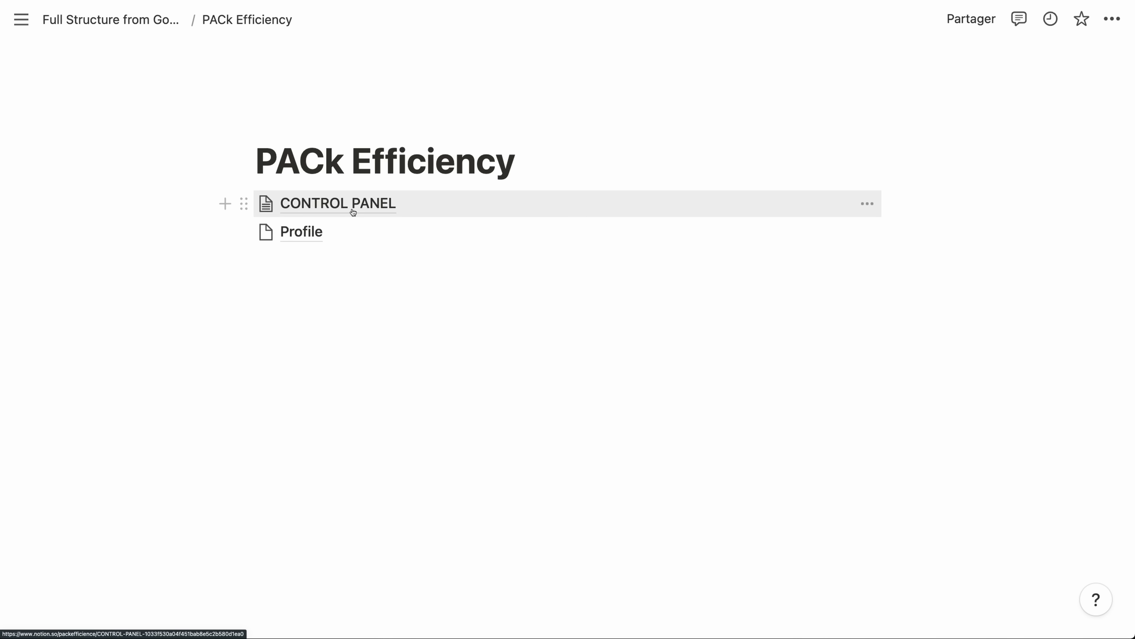
Step: Check the CONTROL PANEL page's synced block and the links on its Main Menu subpage, and return to CONTROL PANEL
left_click(353, 212)
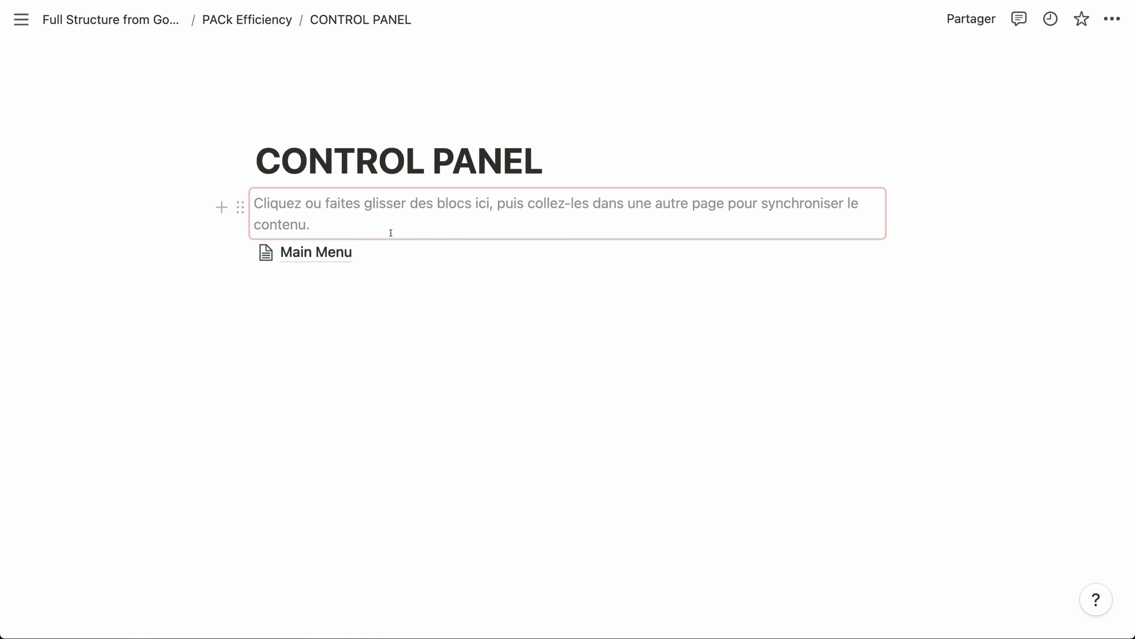
left_click(332, 258)
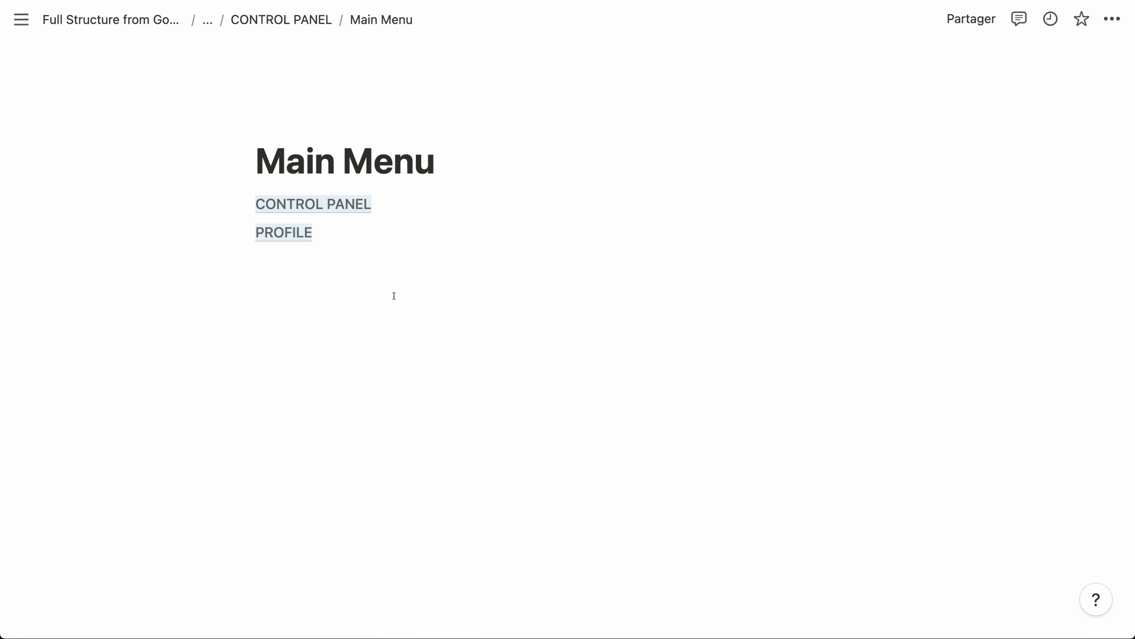
mouse_move(282, 205)
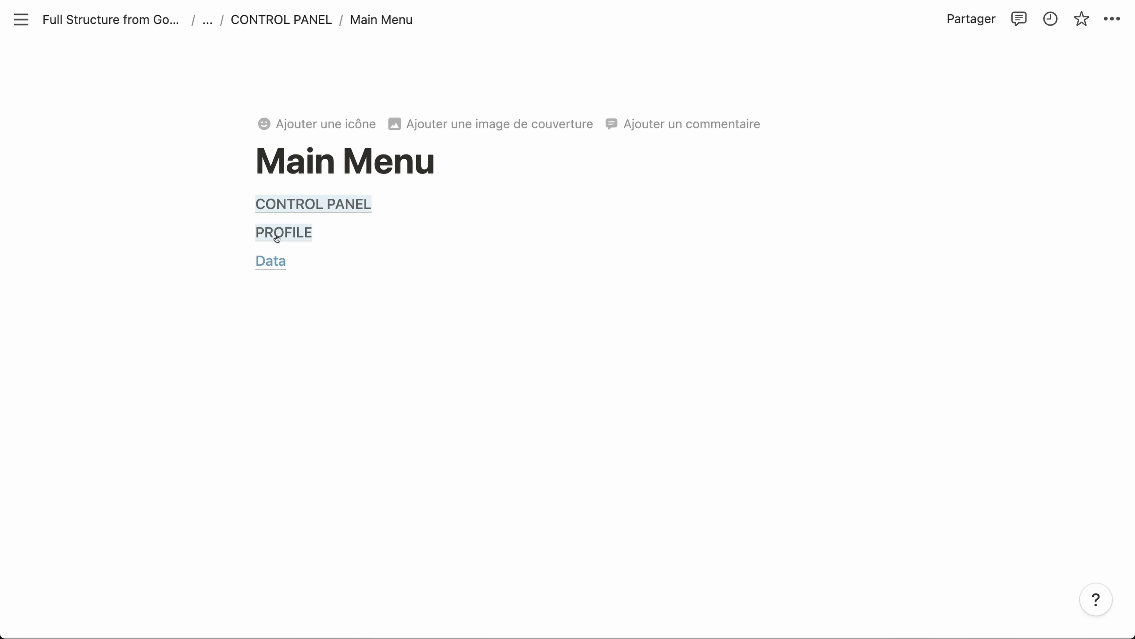
mouse_move(261, 271)
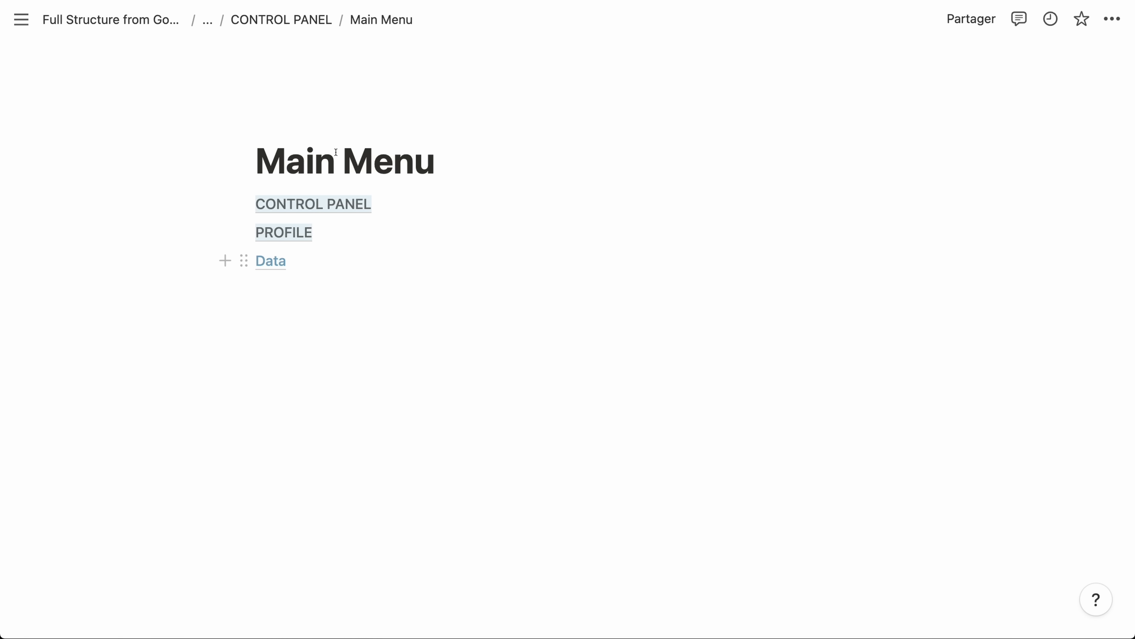
left_click(266, 22)
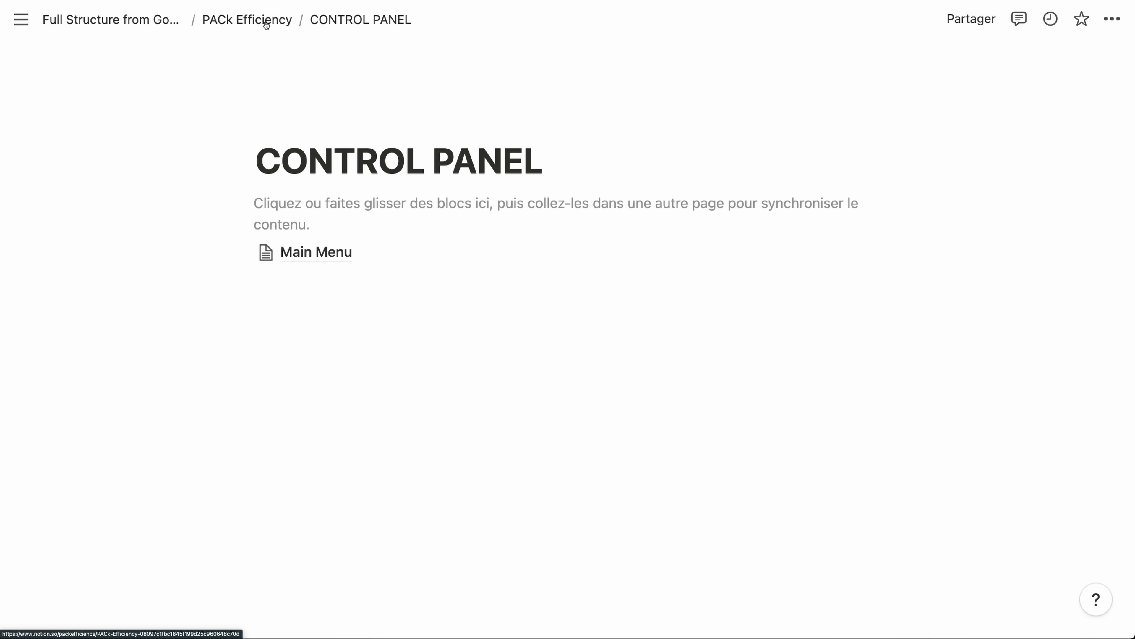
Step: Go through the PACk Efficiency page's Profile and Data subpages to the Tracking page
left_click(224, 19)
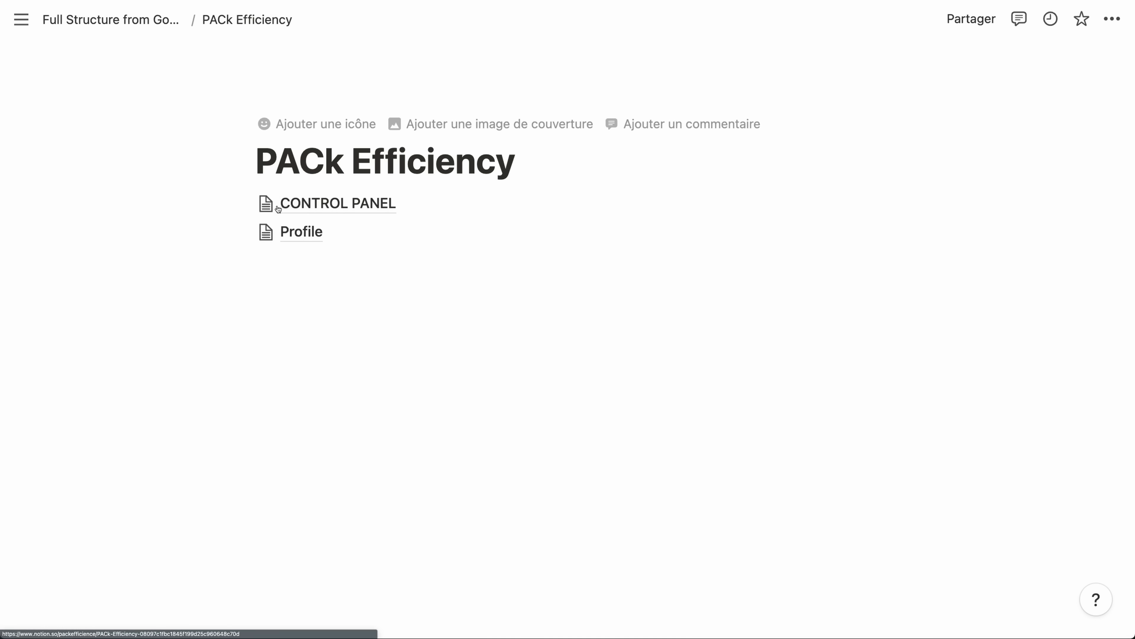
left_click(303, 240)
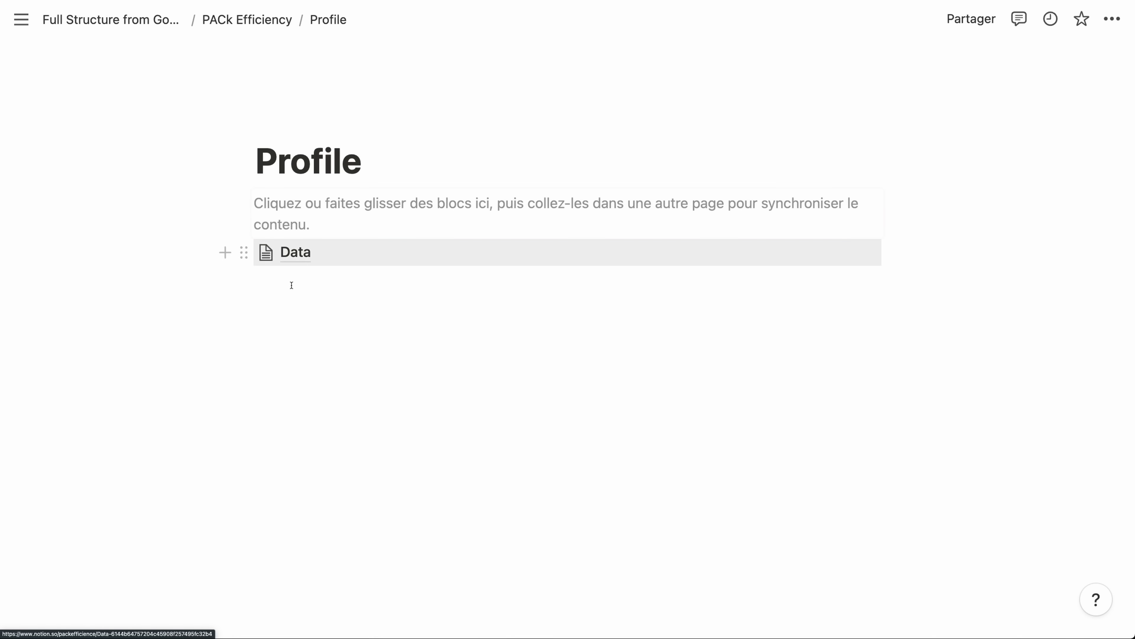
left_click(296, 256)
left_click(308, 256)
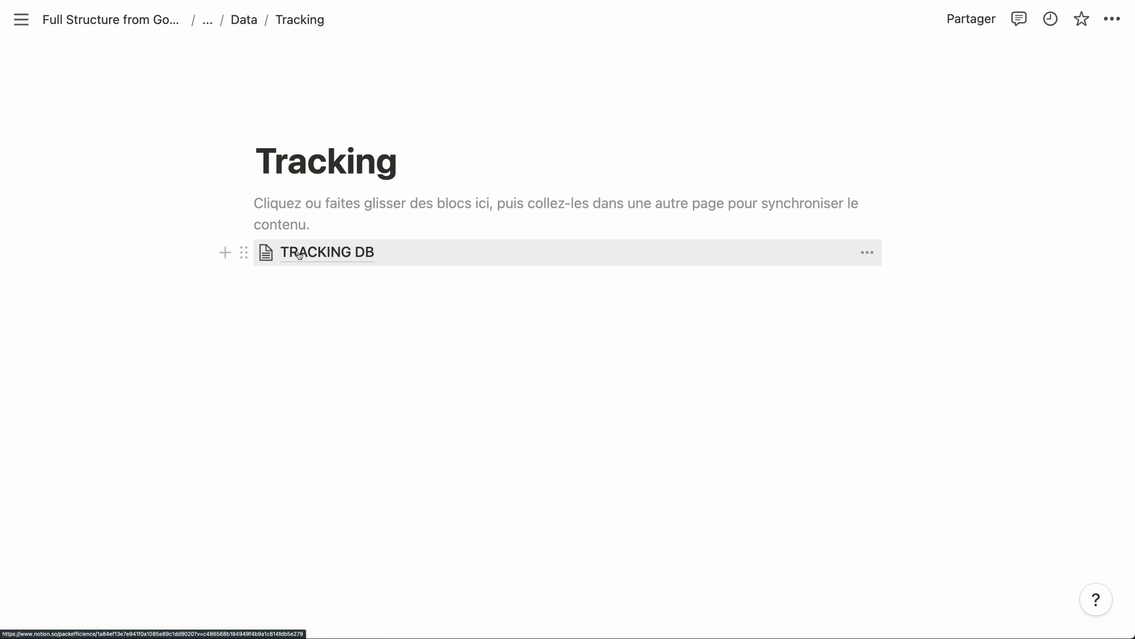
Step: Embed TRACKING DB inline on the Tracking page and hide its database title
left_click(246, 253)
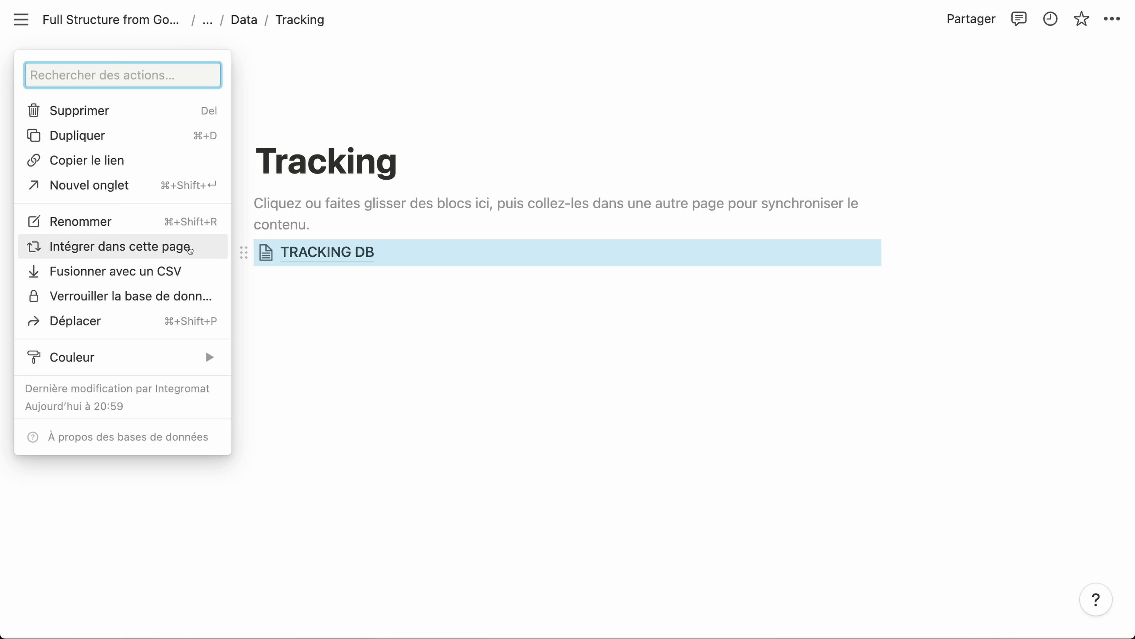
left_click(190, 249)
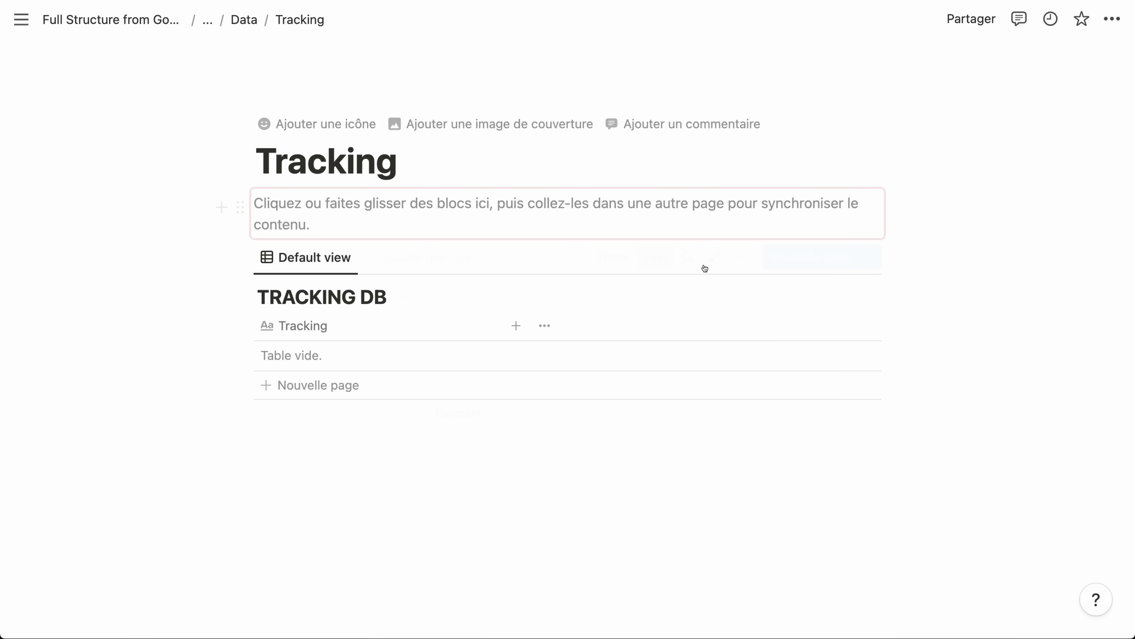
left_click(736, 257)
left_click(809, 371)
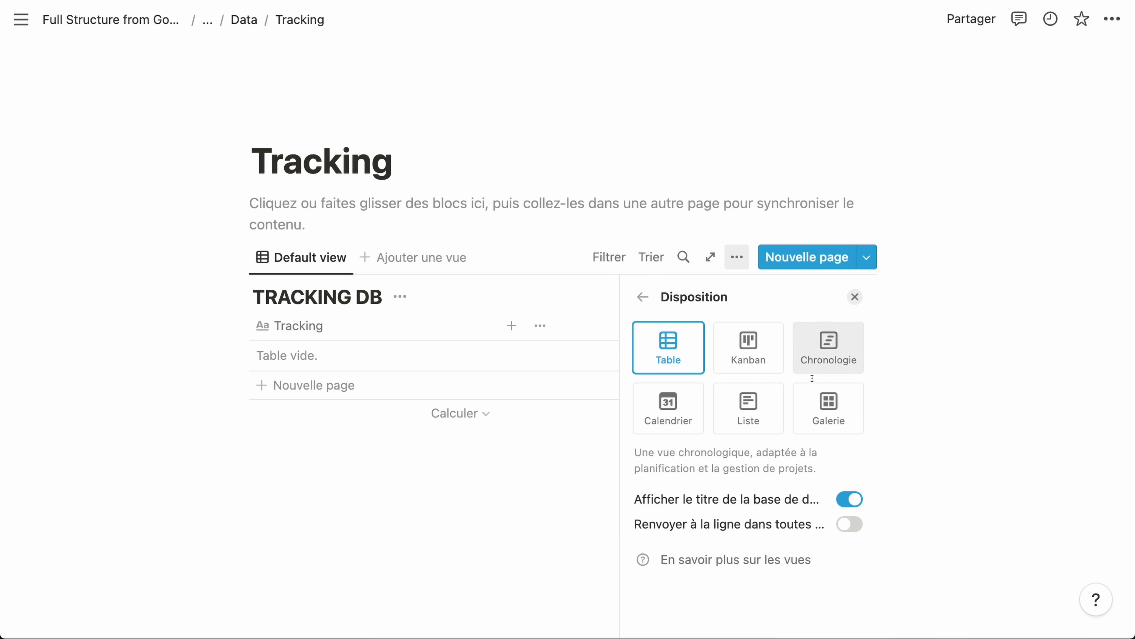
left_click(849, 499)
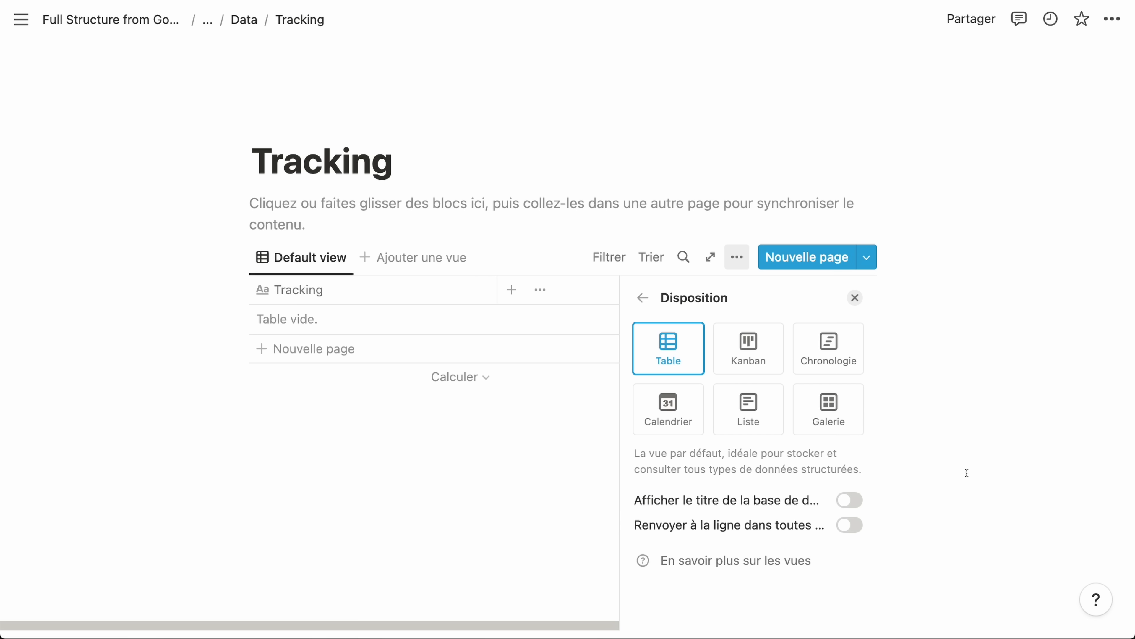
left_click(302, 448)
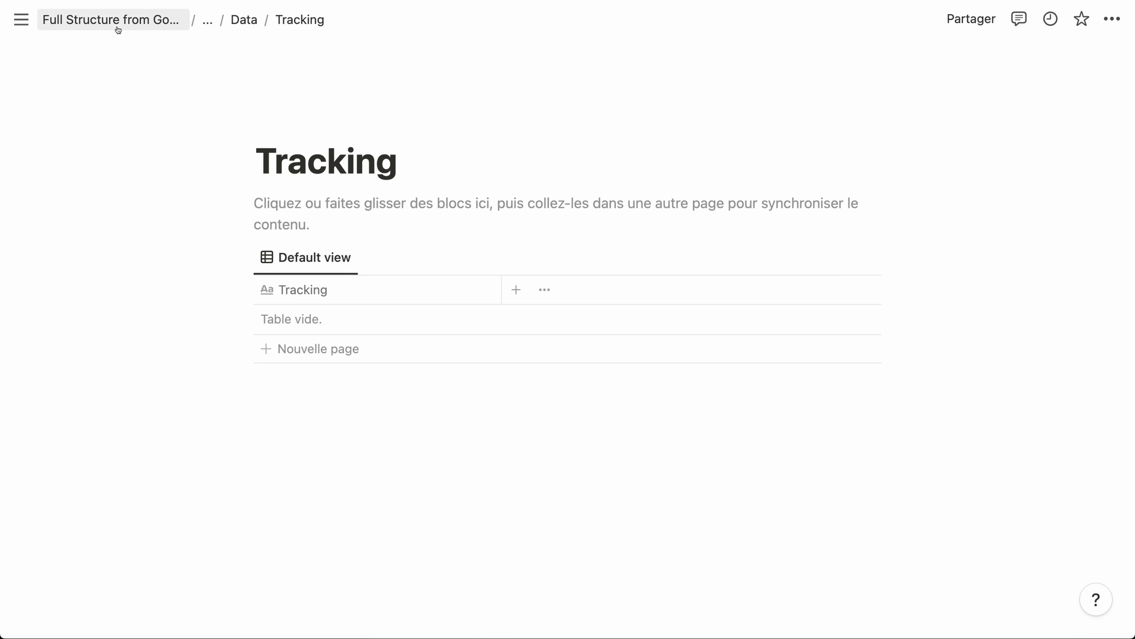
Step: Return to PACk Efficiency, switch to its version that includes Actions and Creations, and open the Main Menu page under CONTROL PANEL
left_click(144, 22)
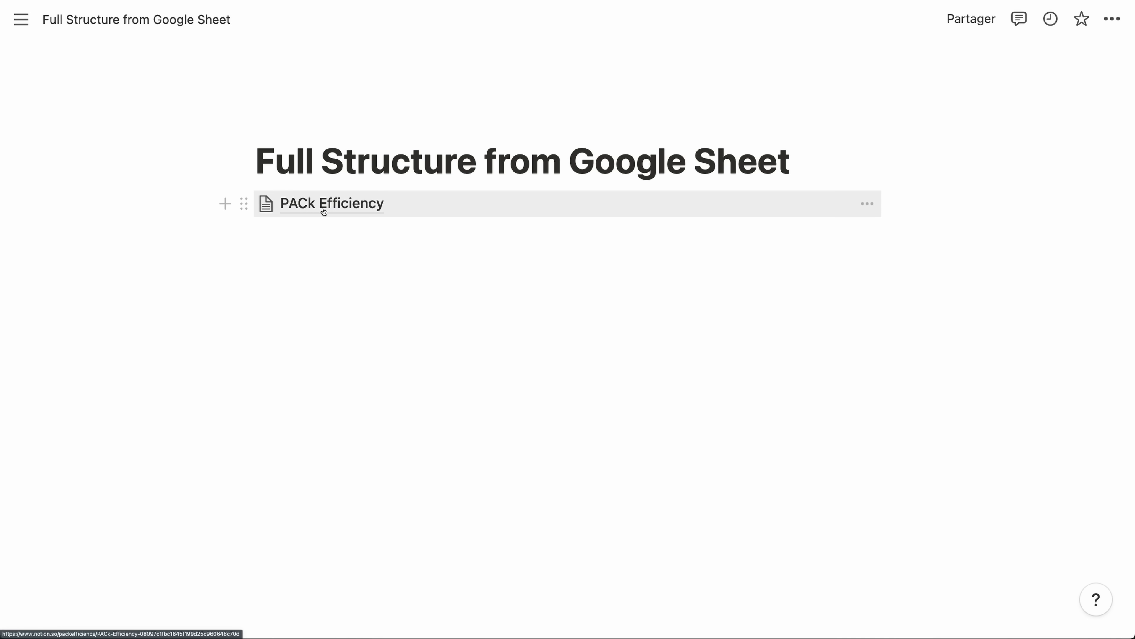
left_click(322, 205)
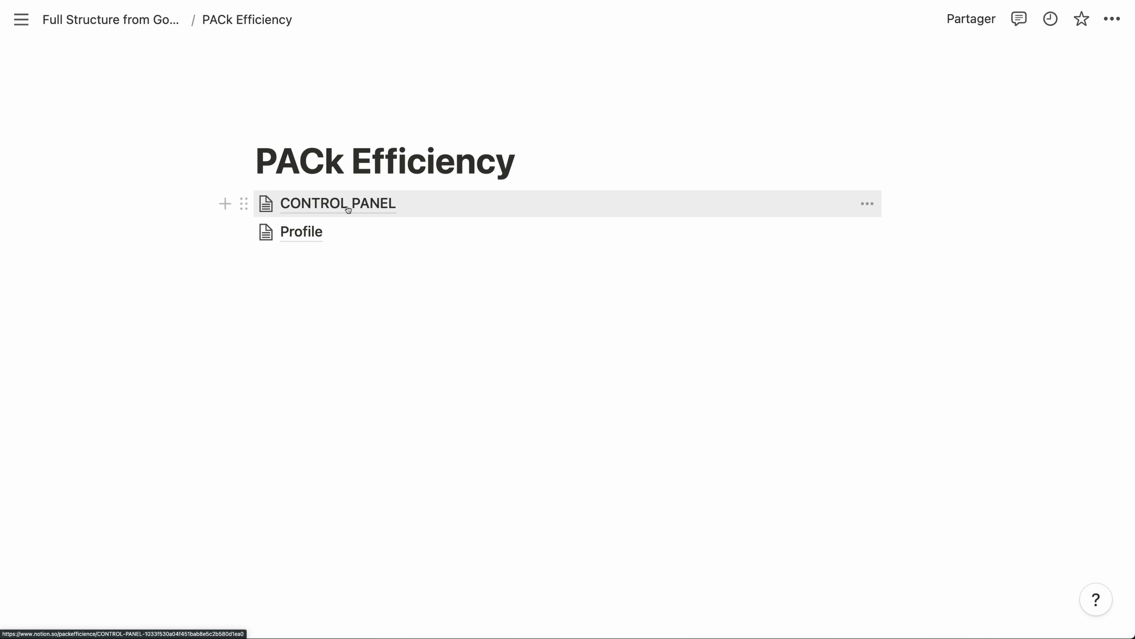
key("ctrl+Tab")
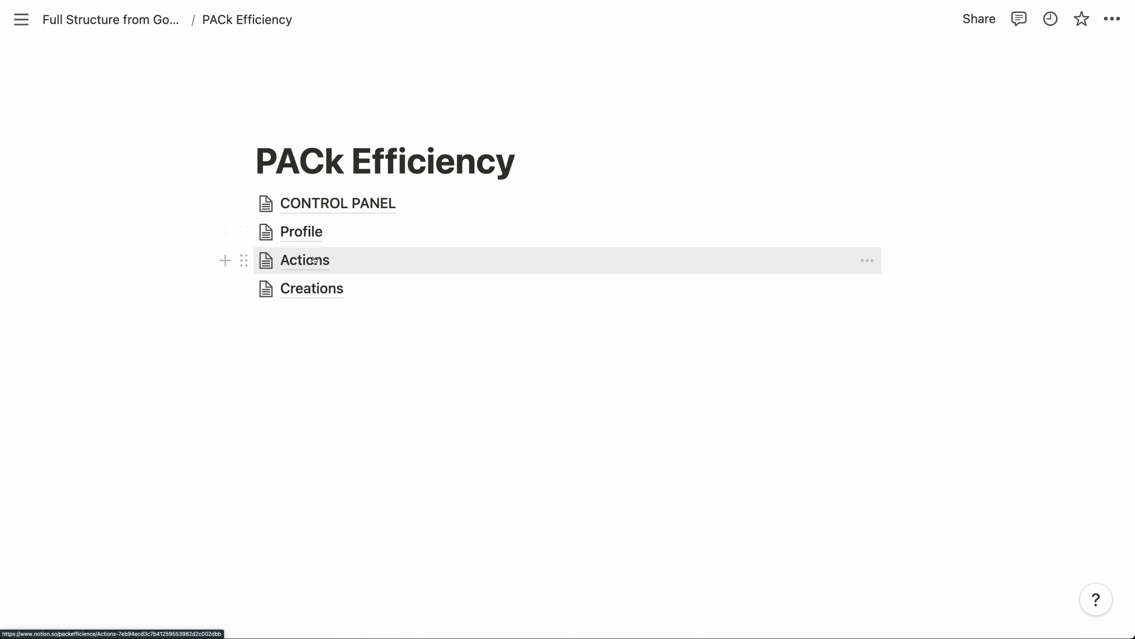
left_click(318, 203)
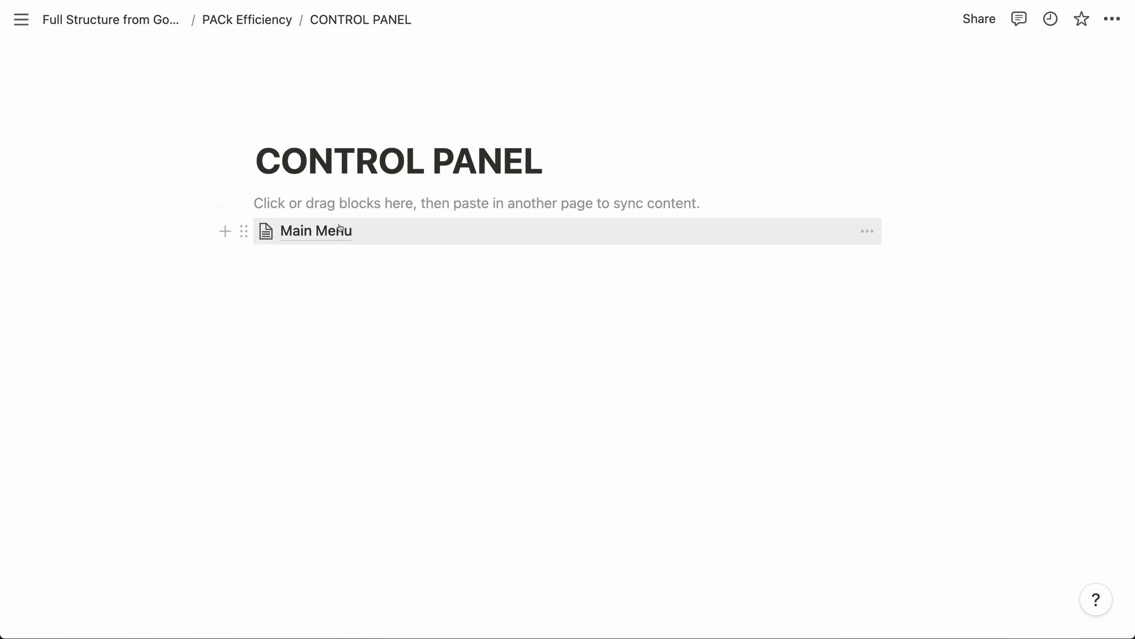
left_click(316, 236)
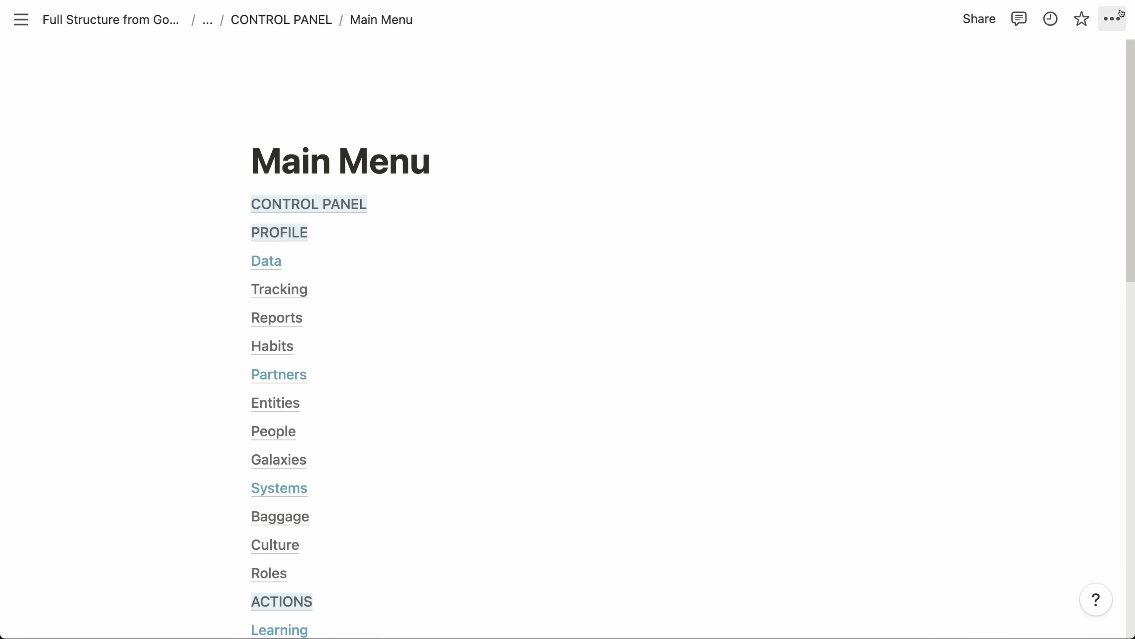
Step: Set the Main Menu page to full width and small text
left_click(1113, 19)
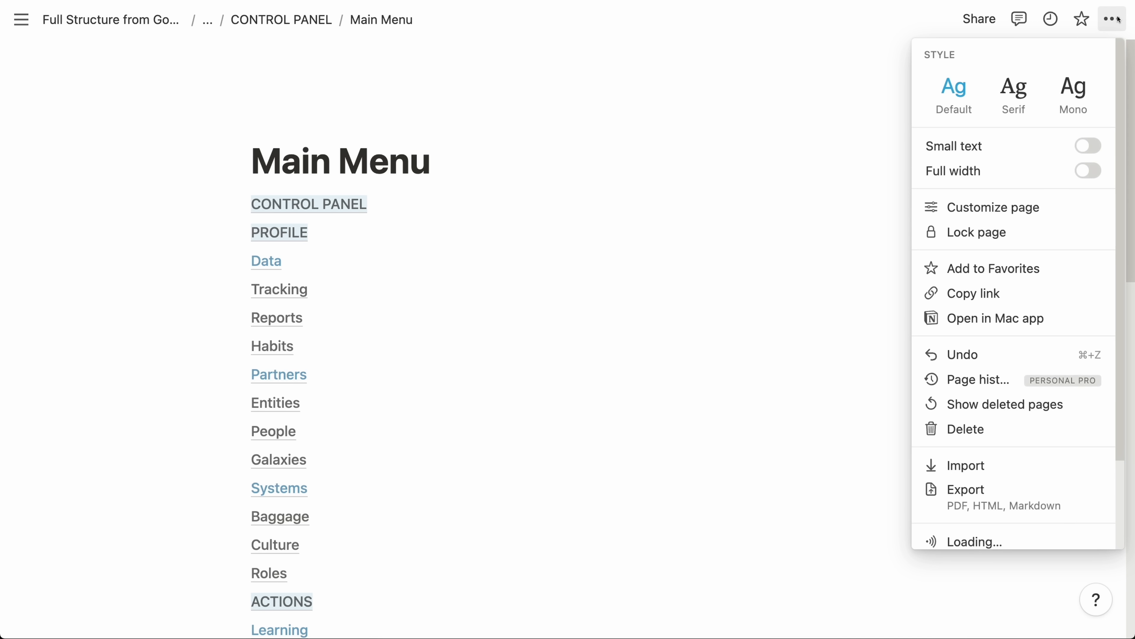
left_click(1093, 172)
left_click(1078, 147)
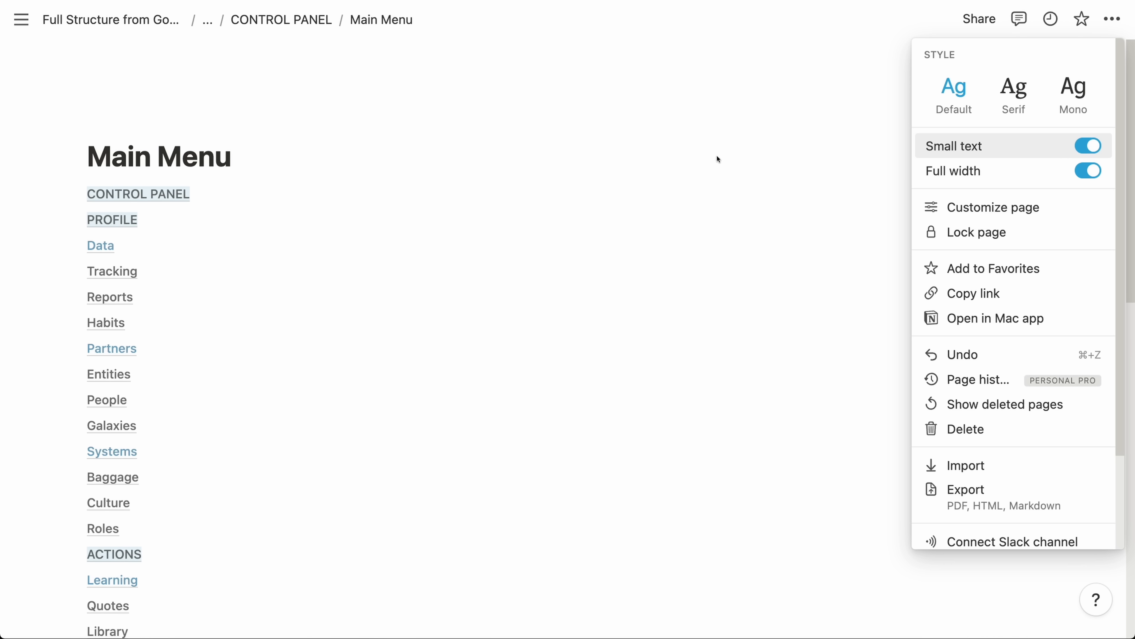
left_click(725, 139)
Step: Move the ACTIONS and CREATIONS headings beside PROFILE to form three columns
scroll(626, 202, "down", 2)
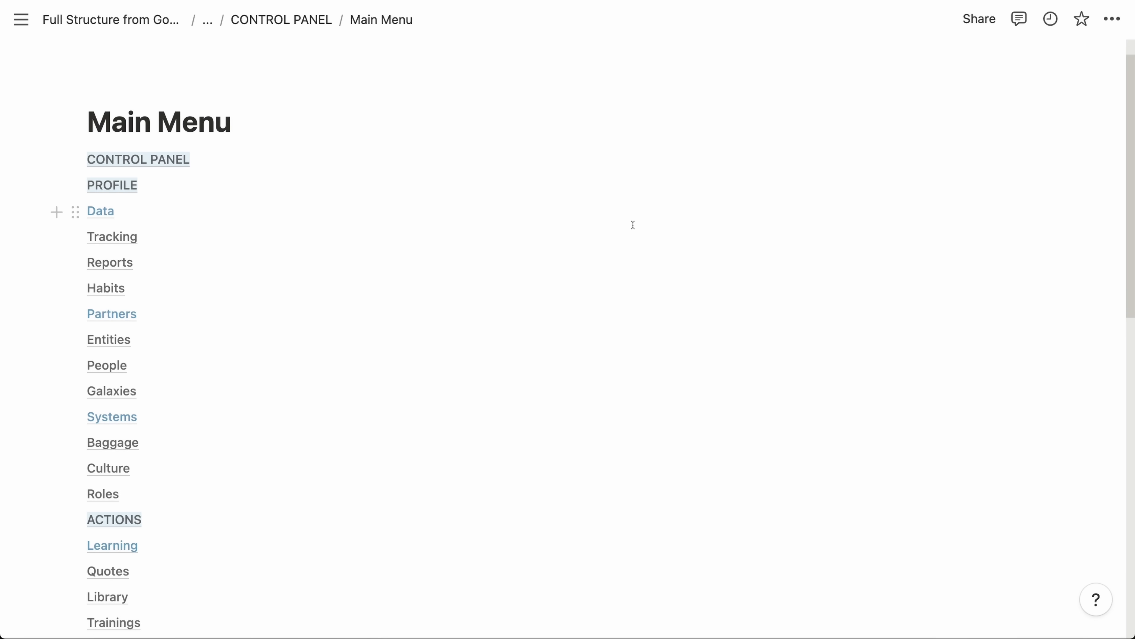
scroll(221, 371, "down", 5)
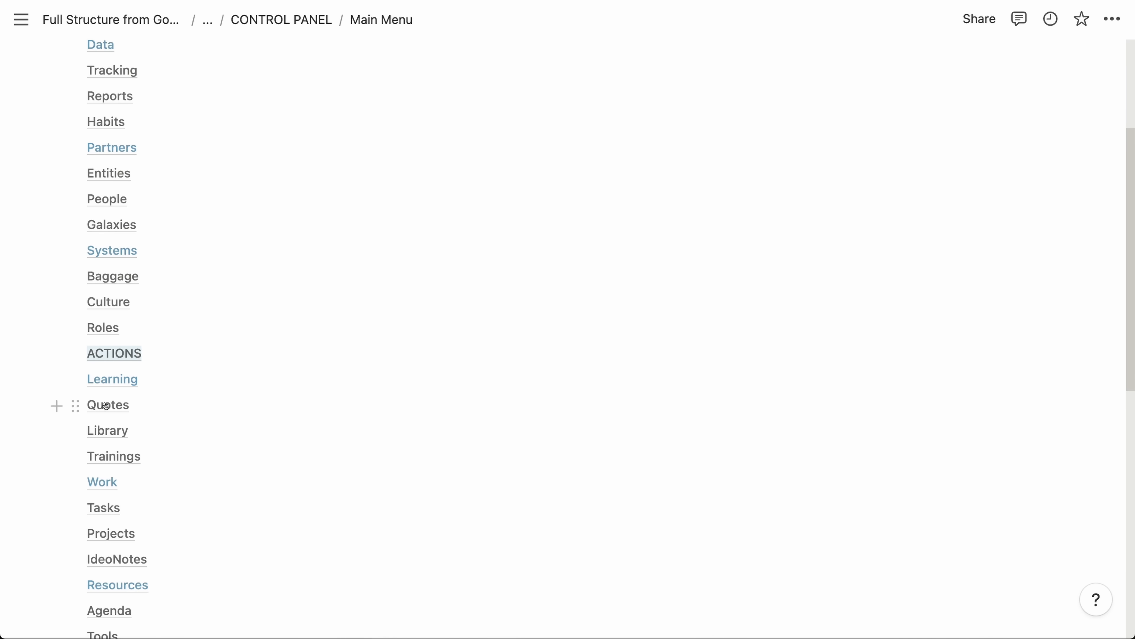
scroll(106, 307, "up", 2)
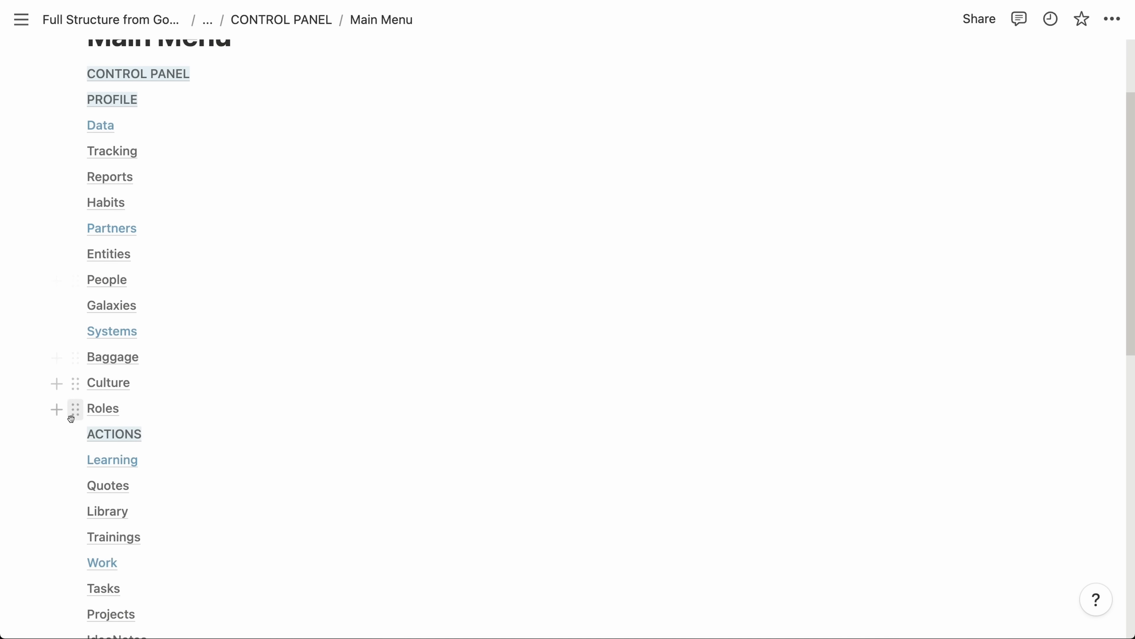
left_click_drag(79, 431, 1046, 154)
scroll(211, 408, "down", 10)
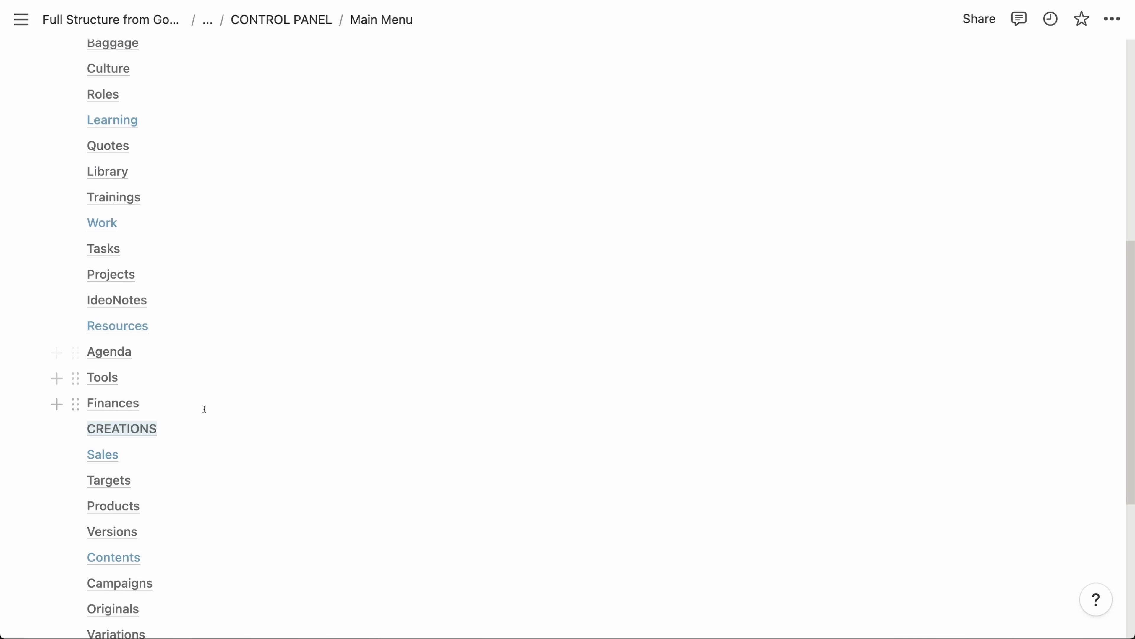
left_click_drag(75, 430, 1028, 114)
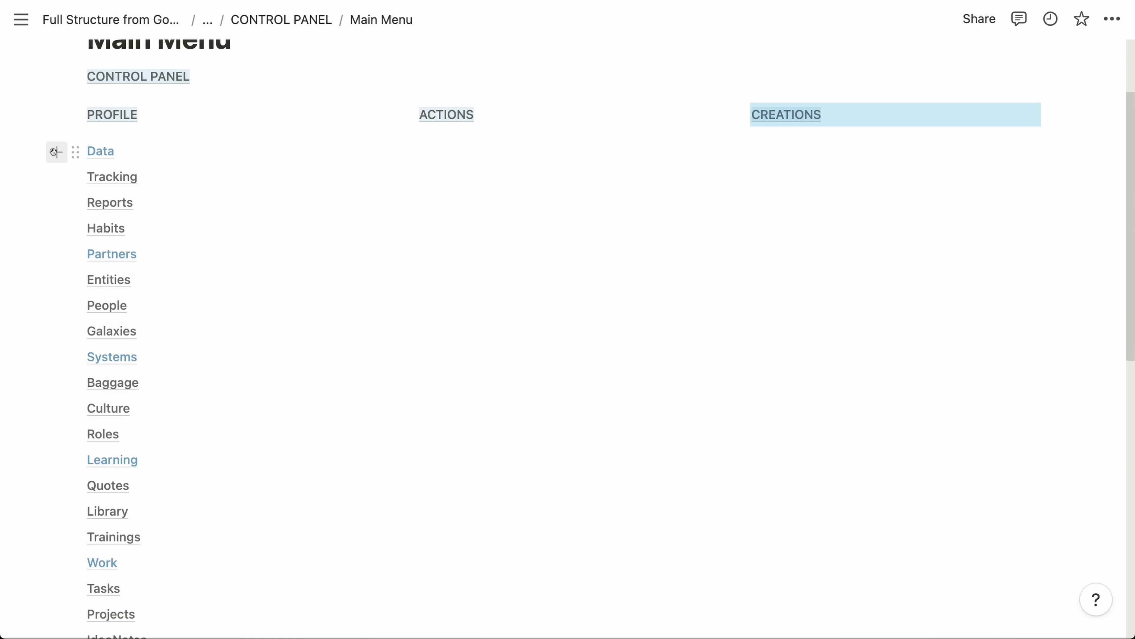
Step: Move the links from Data to Roles under PROFILE and those from Learning to Finances under ACTIONS
left_click_drag(31, 152, 217, 435)
left_click_drag(77, 153, 104, 129)
scroll(98, 385, "down", 6)
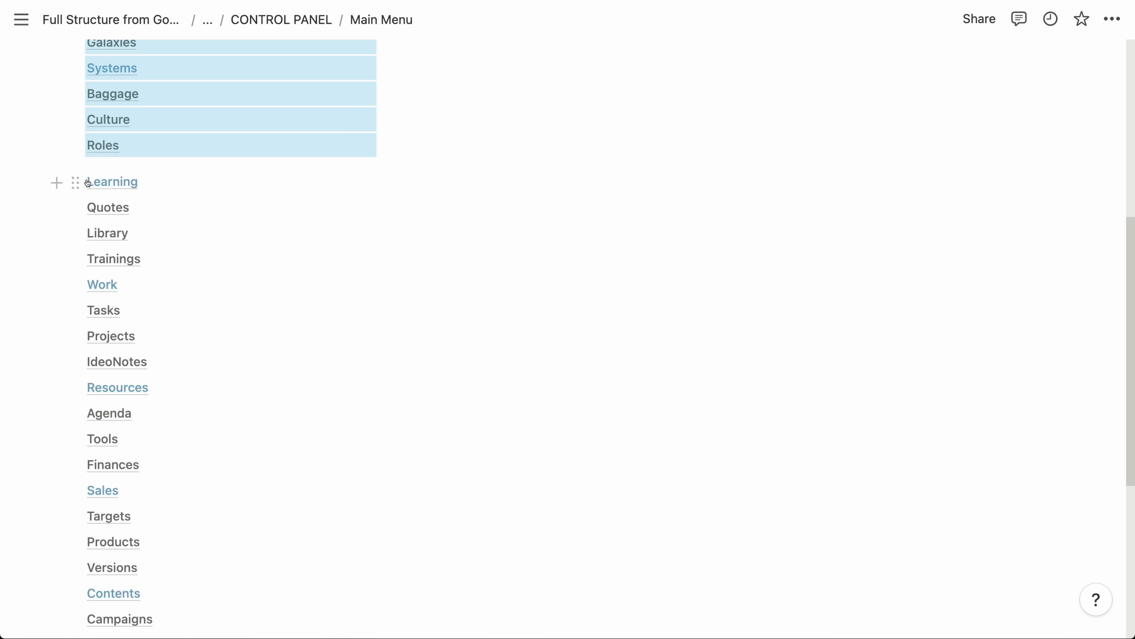
left_click_drag(87, 182, 184, 470)
scroll(188, 467, "up", 10)
left_click_drag(76, 520, 431, 208)
Step: Move the links from Sales to Surveys into the CREATIONS column
scroll(319, 330, "down", 8)
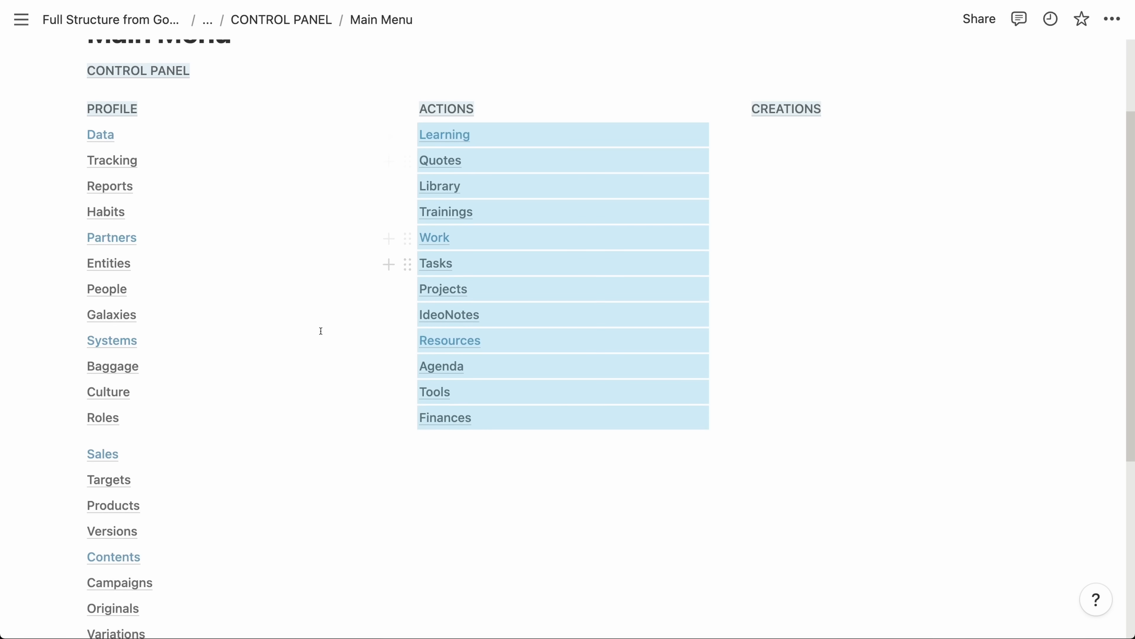
left_click_drag(56, 286, 241, 569)
scroll(255, 537, "up", 5)
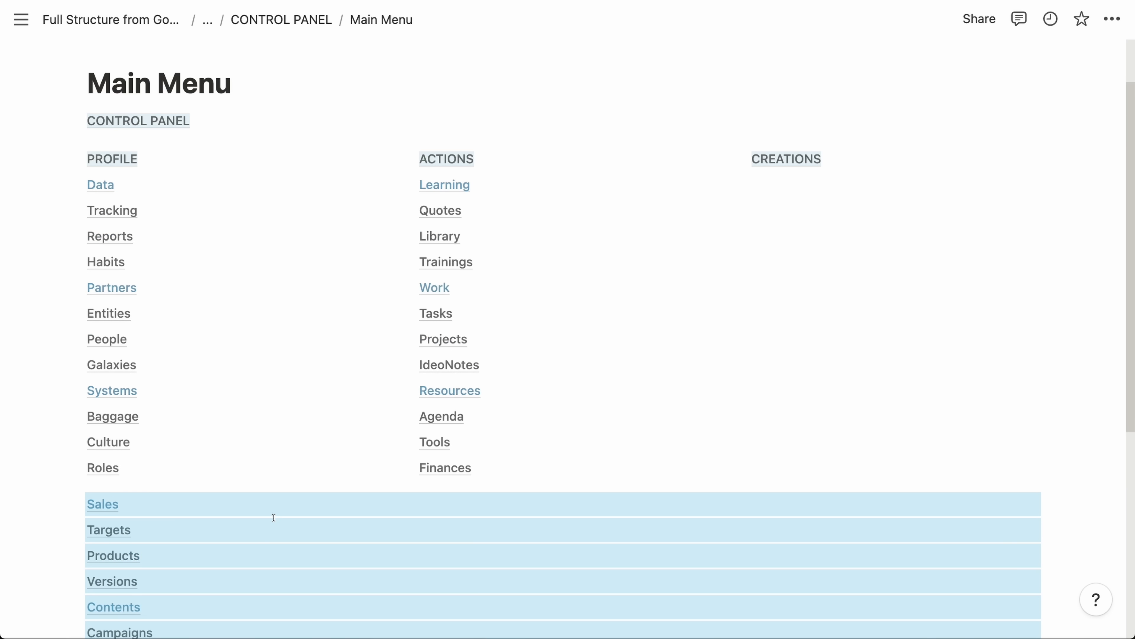
left_click_drag(76, 507, 775, 181)
Step: Turn the Data, Partners and Systems links under PROFILE into toggle lists
left_click(75, 186)
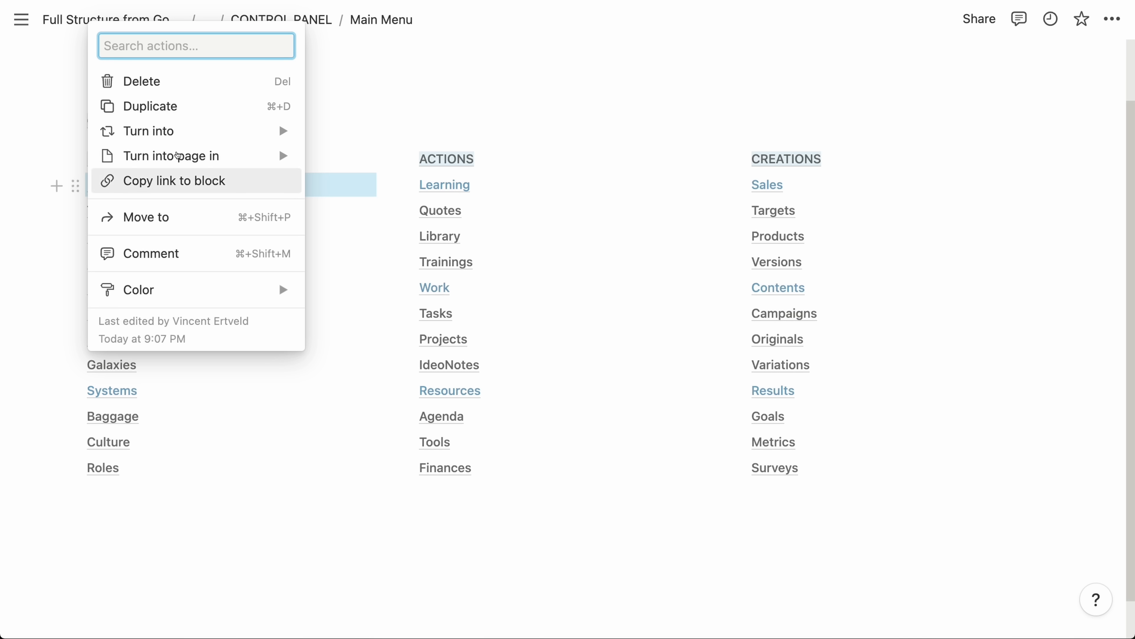
mouse_move(241, 131)
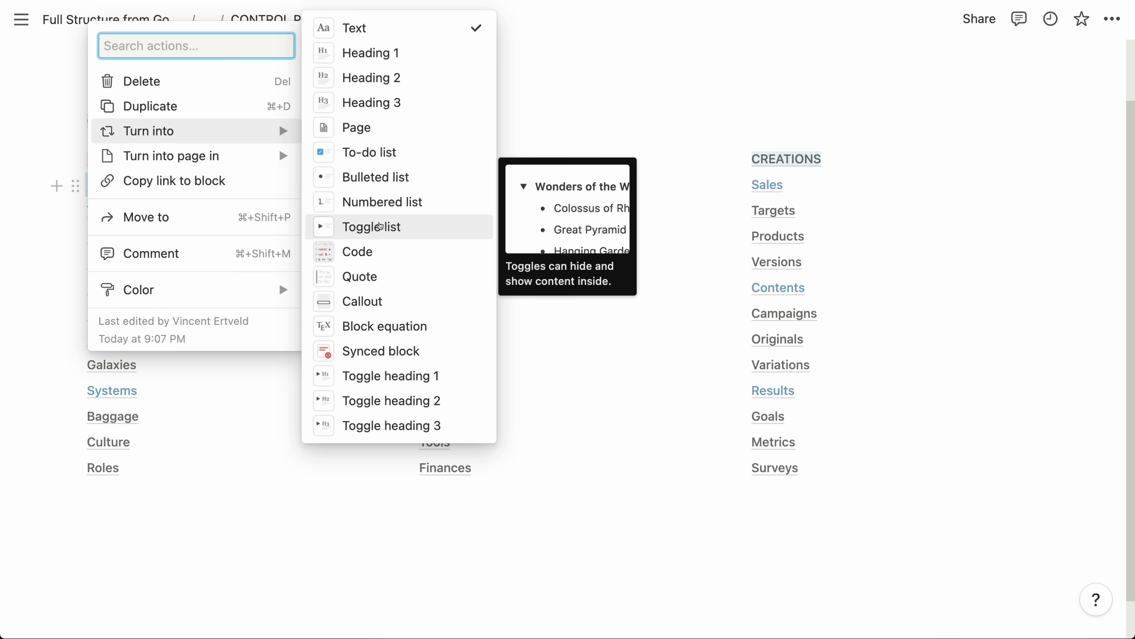
left_click(344, 227)
left_click(78, 314)
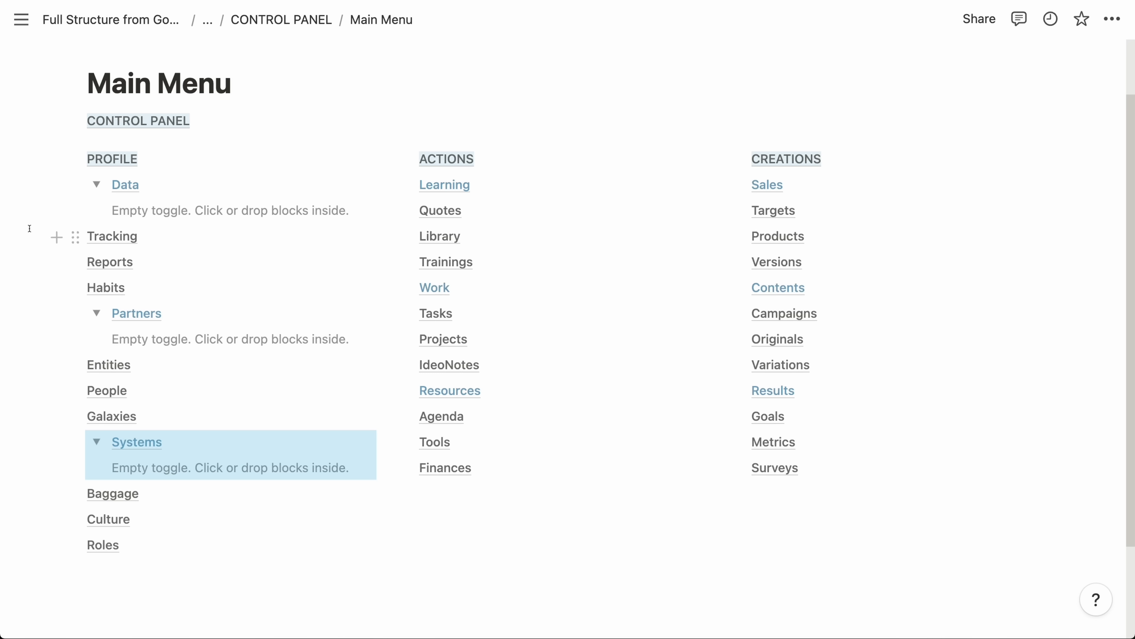
Step: Nest Tracking to Habits inside the Data toggle, Entities to Galaxies inside Partners, and Baggage to Roles inside Systems
left_click_drag(29, 228, 152, 286)
left_click_drag(75, 240, 121, 193)
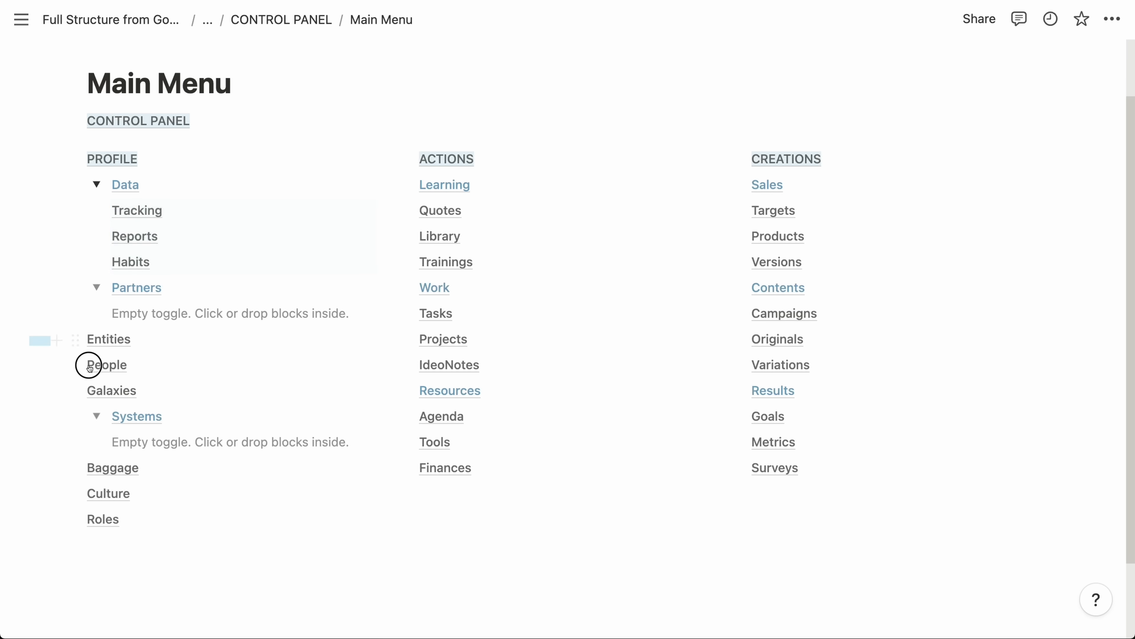
left_click_drag(29, 328, 119, 391)
left_click_drag(84, 338, 122, 308)
left_click_drag(19, 435, 307, 504)
left_click_drag(75, 442, 125, 410)
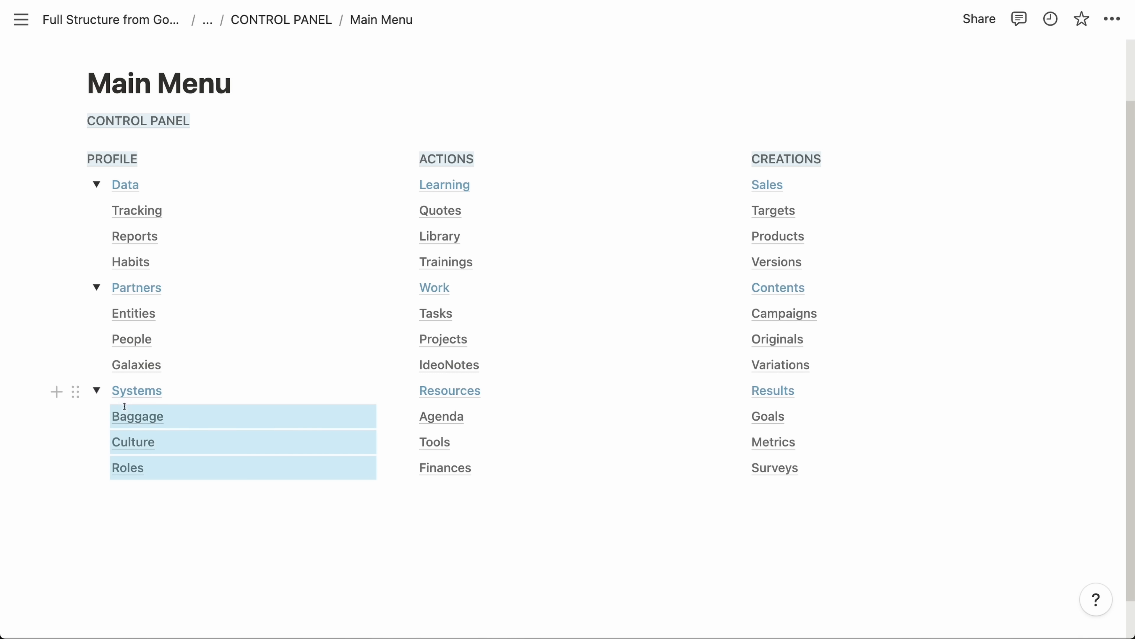
Step: Collapse the Data, Partners and Systems toggles in the PROFILE column
left_click(96, 185)
left_click(96, 210)
left_click(96, 236)
left_click_drag(353, 181, 562, 211)
left_click(562, 210)
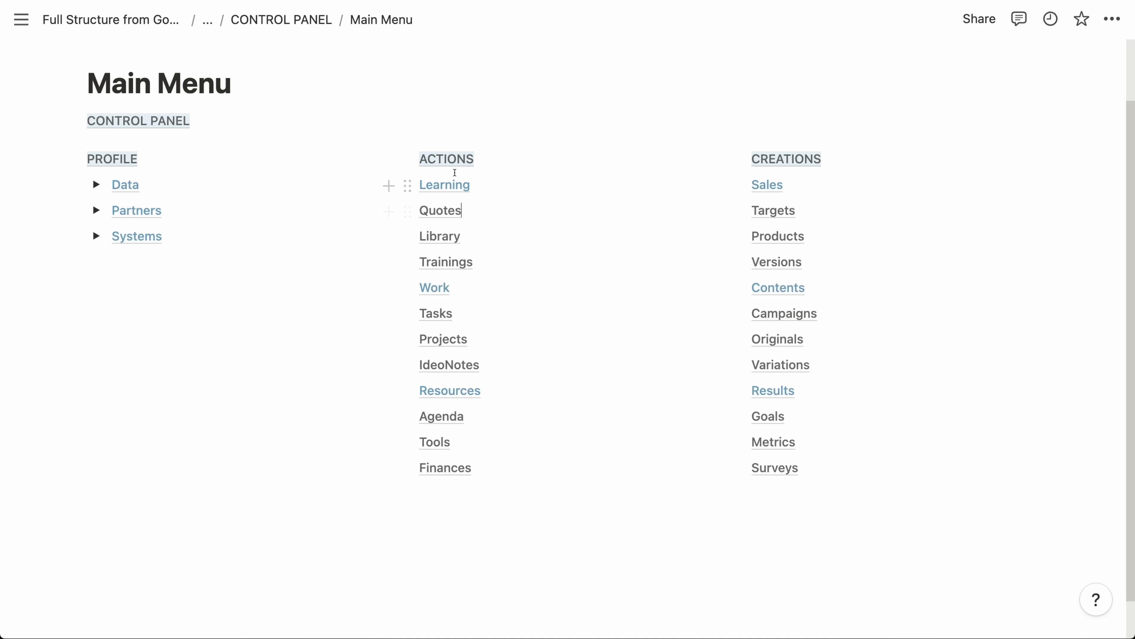
Step: Turn the ACTIONS heading into a toggle list, nest the links from Learning to Finances inside it, and leave it collapsed
left_click(407, 160)
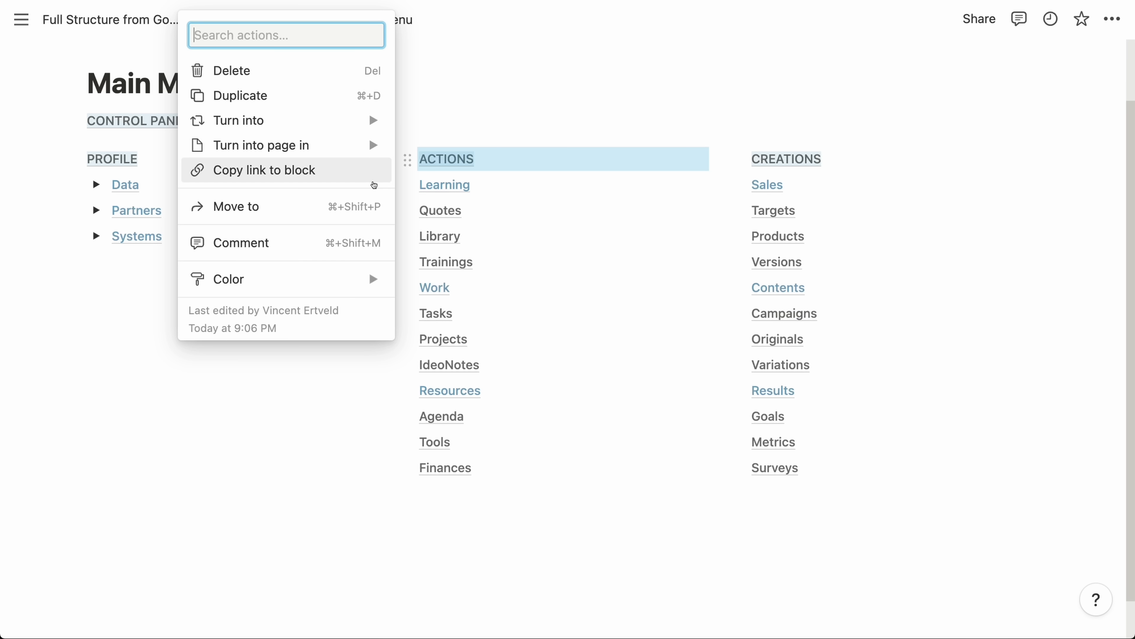
mouse_move(357, 120)
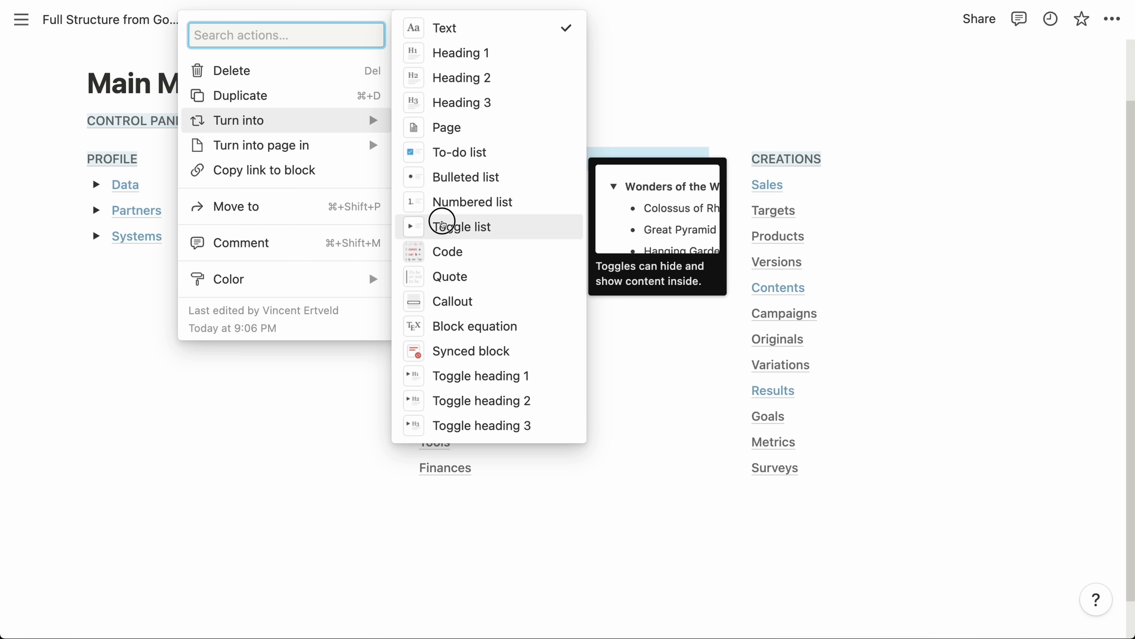
left_click(481, 226)
left_click_drag(486, 492, 470, 166)
left_click(429, 159)
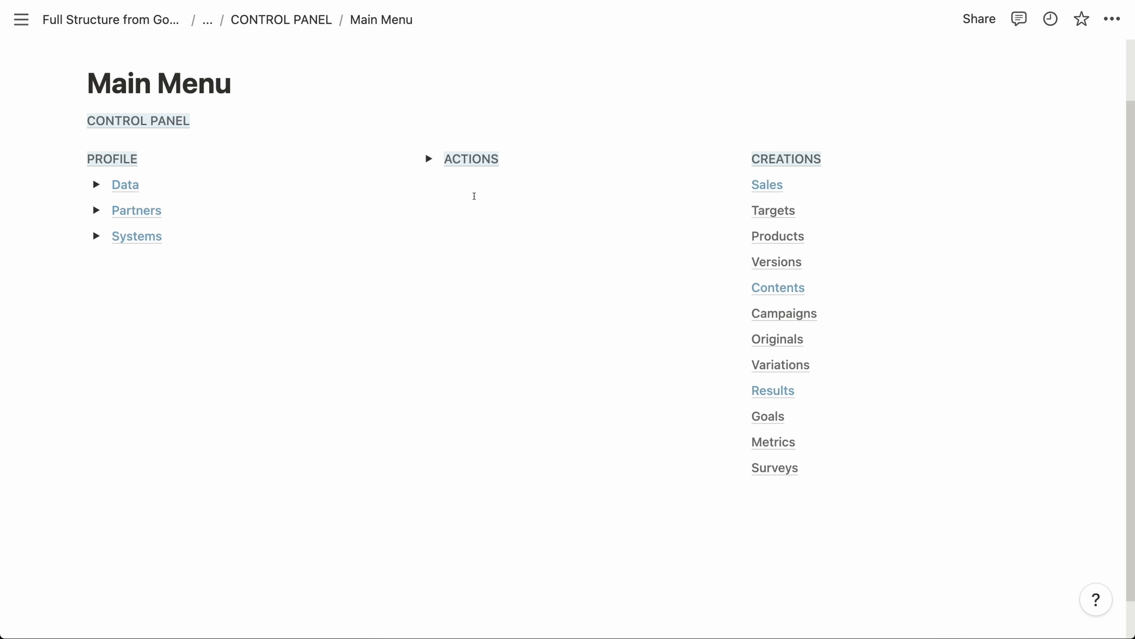
left_click(428, 160)
left_click(428, 160)
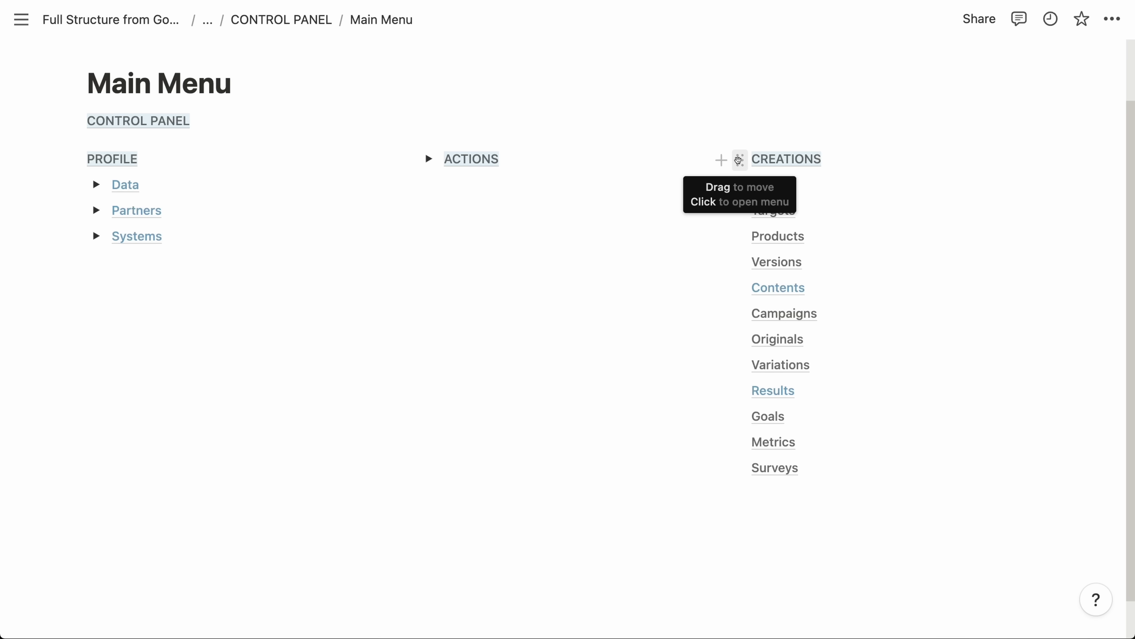
Step: Merge the Targets, Products and Versions links onto the Sales line under CREATIONS, separated by spaces
left_click(752, 208)
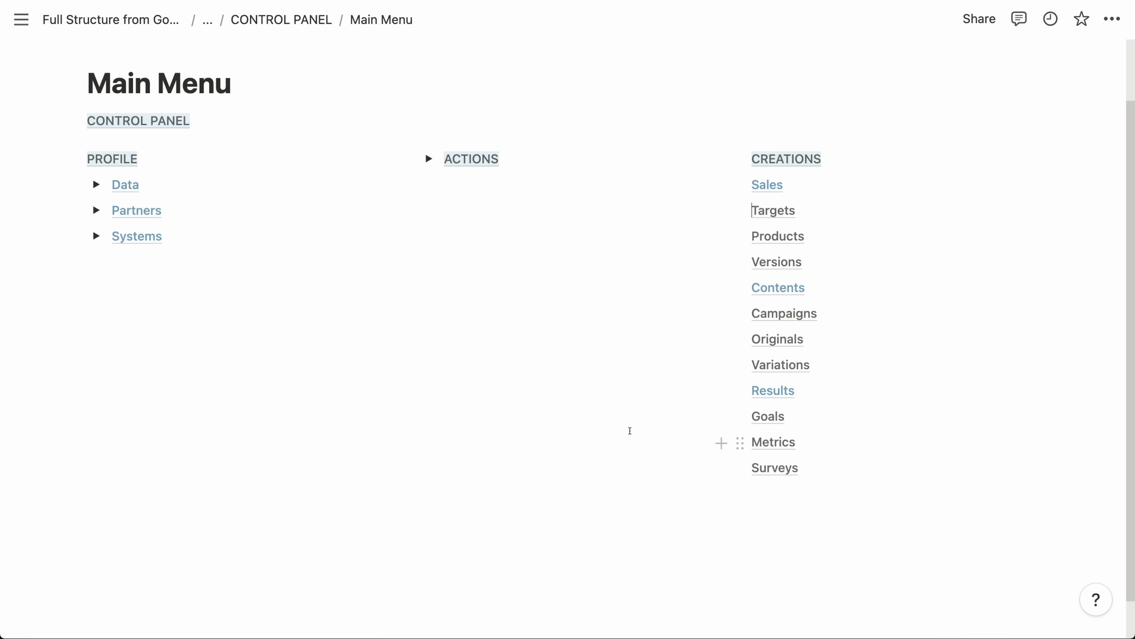
key("BackSpace")
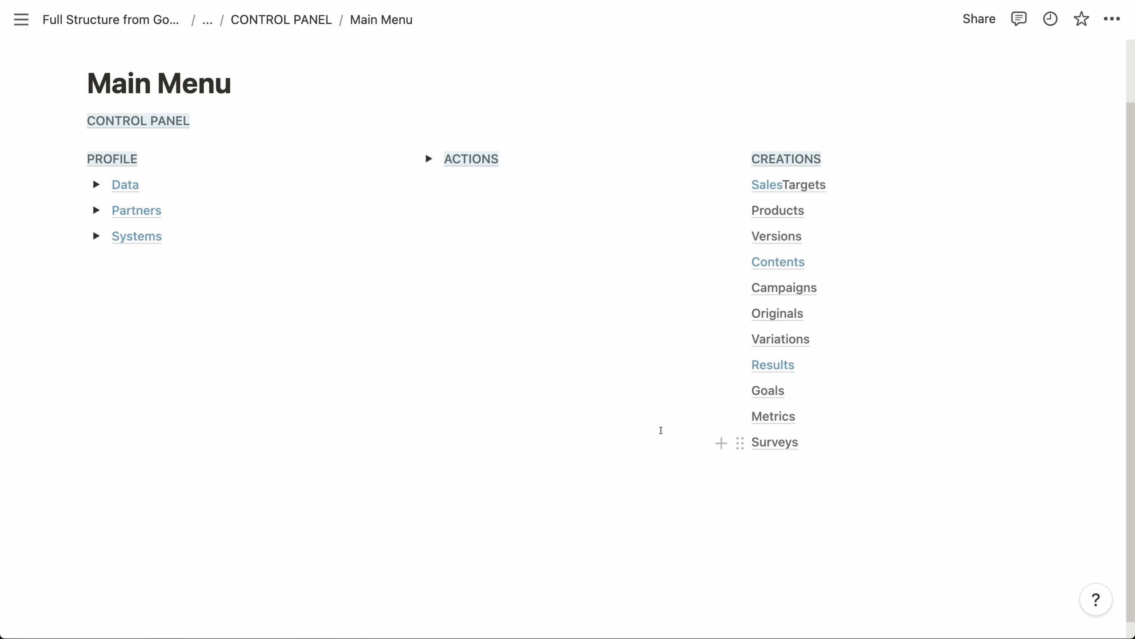
left_click(753, 209)
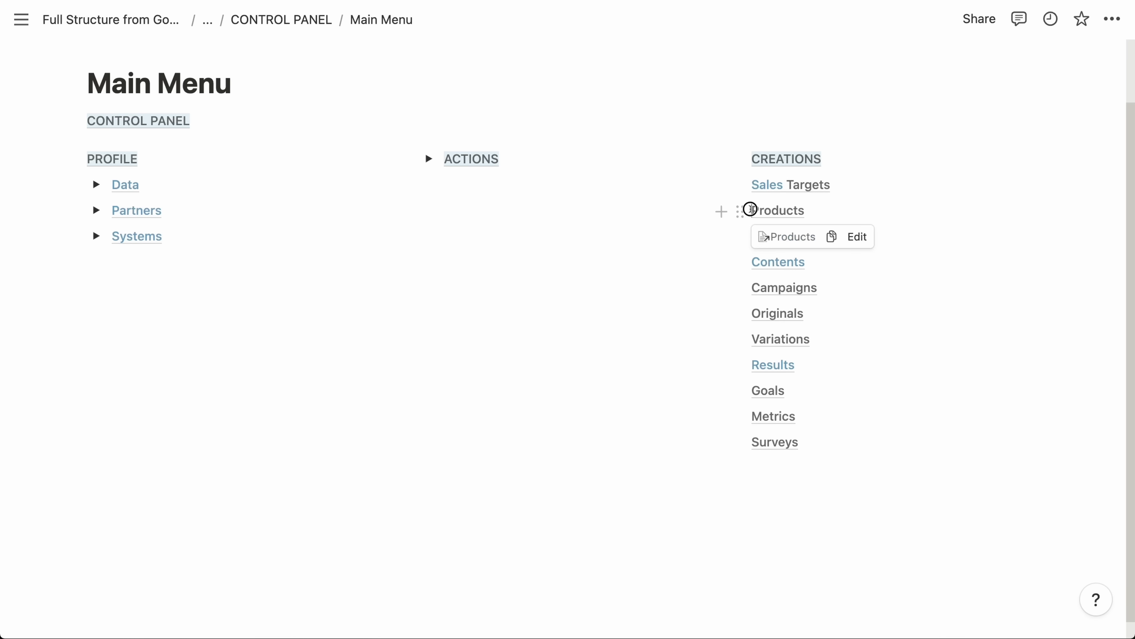
key("BackSpace")
left_click(752, 217)
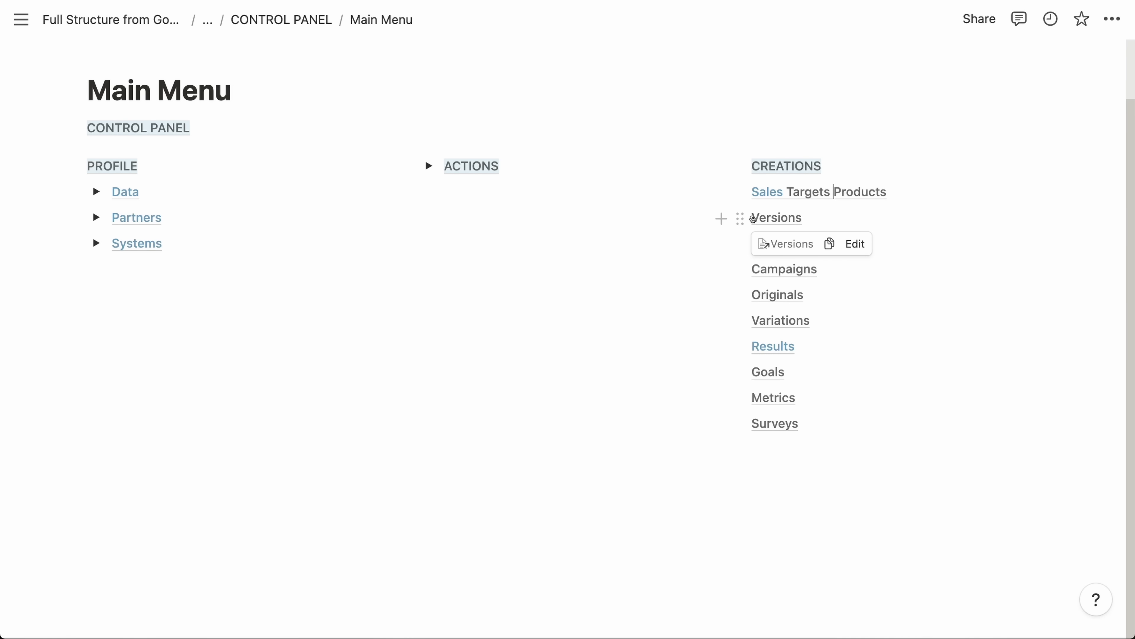
key("BackSpace")
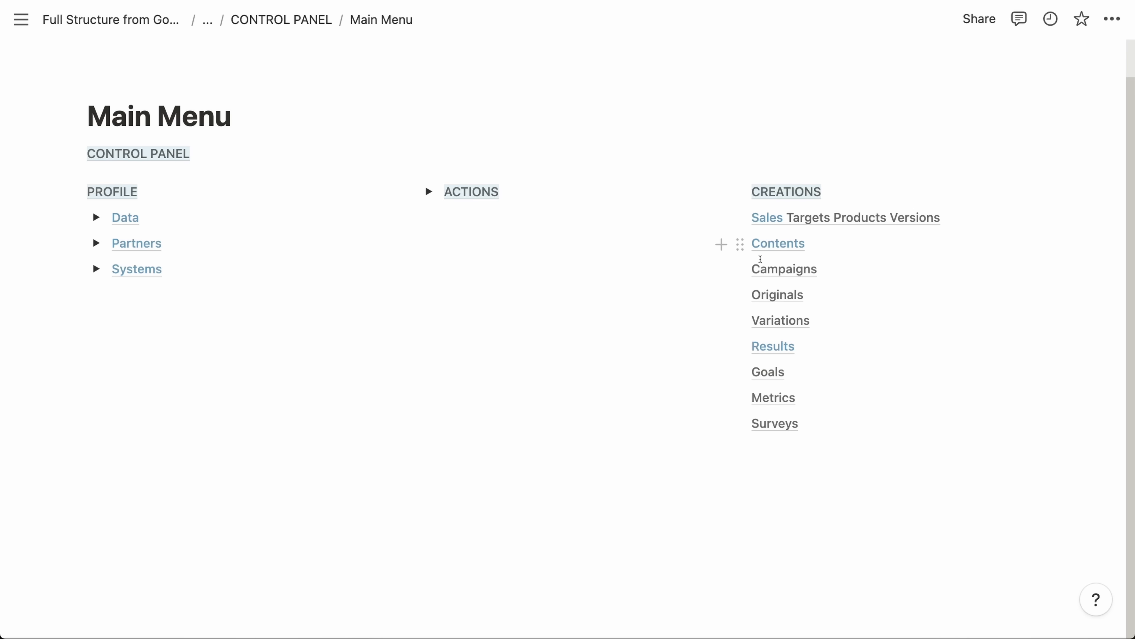
Step: Merge the Campaigns, Originals and Variations links onto the Contents line under CREATIONS, separated by spaces
left_click(753, 276)
key("BackSpace")
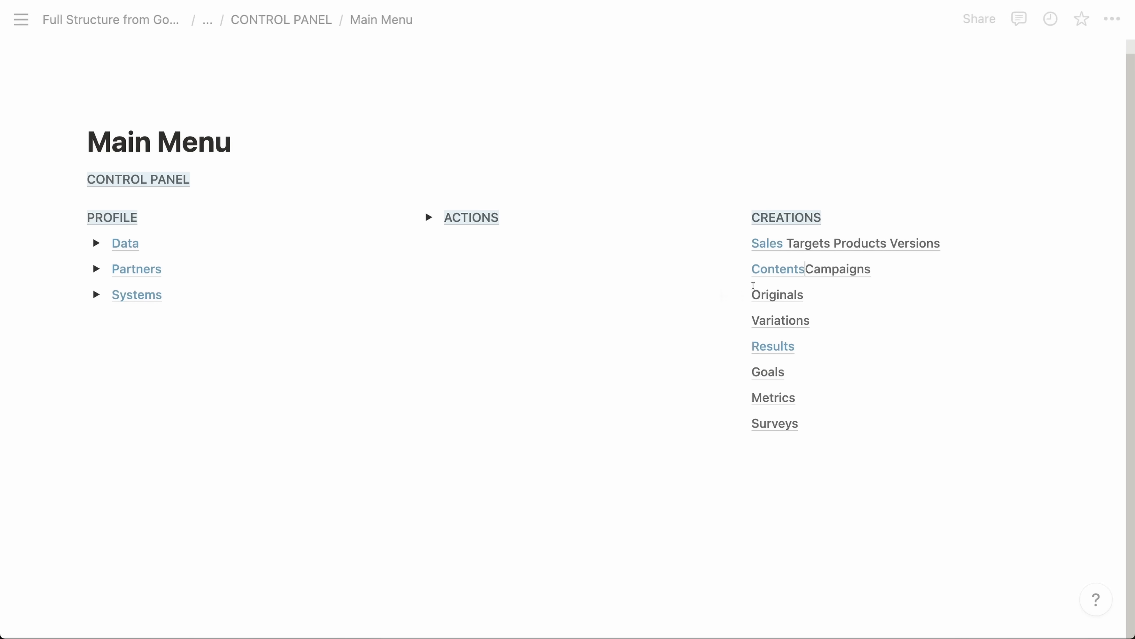
left_click(751, 293)
key("BackSpace")
left_click(759, 312)
key("BackSpace")
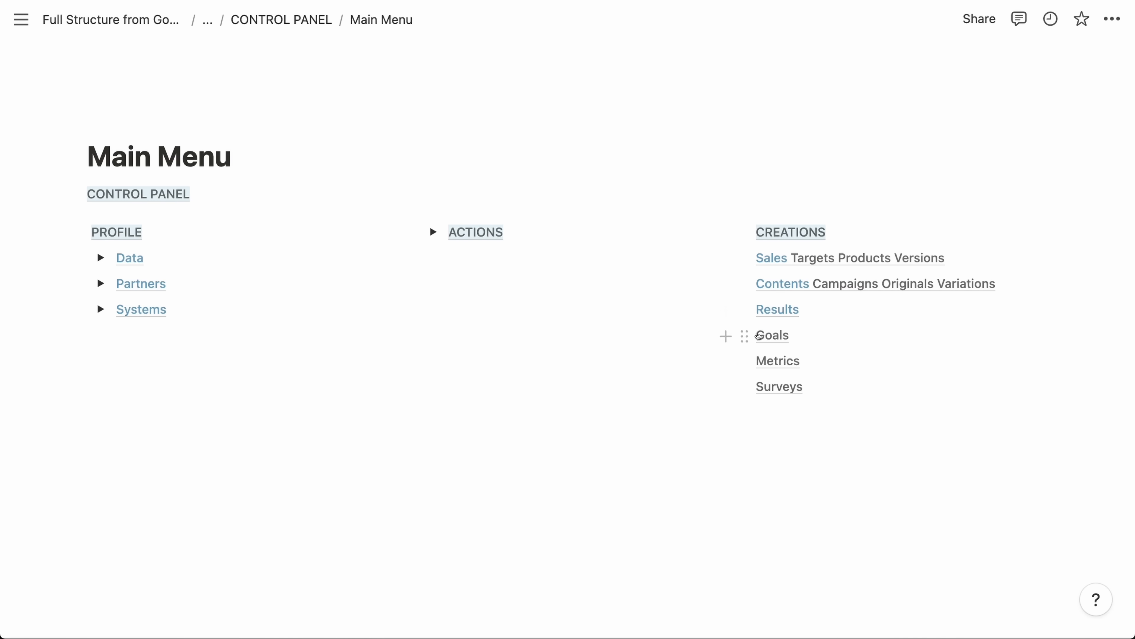
Step: Merge the Goals, Metrics and Surveys links onto the Results line under CREATIONS, separated by spaces
left_click(758, 335)
key("BackSpace")
left_click(755, 334)
key("BackSpace")
left_click(756, 335)
key("BackSpace")
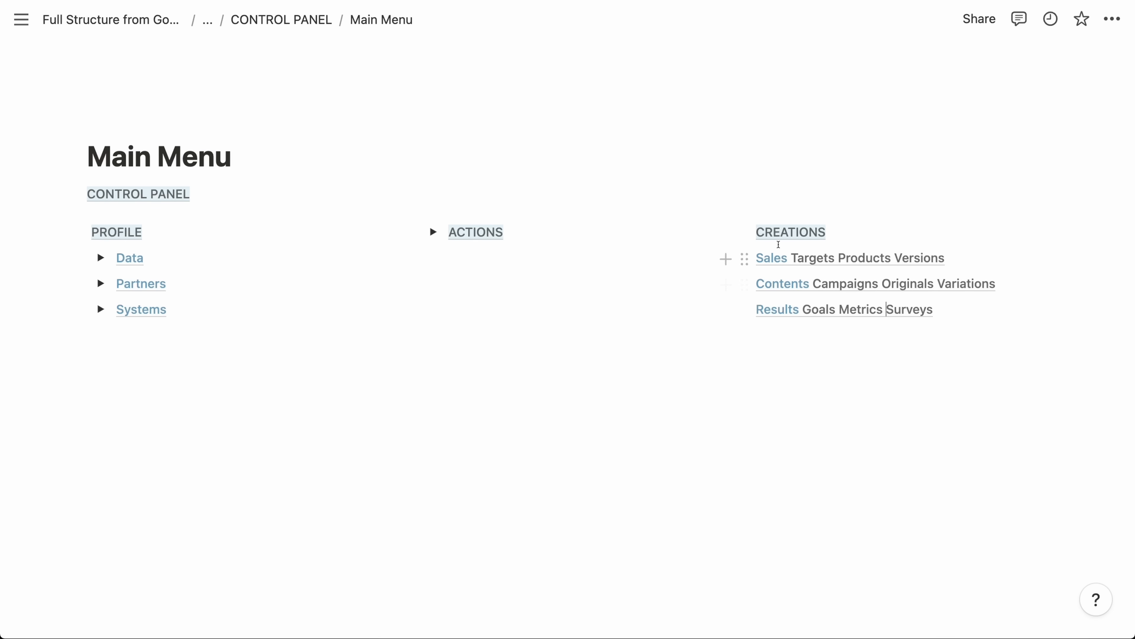
Step: On the CONTROL PANEL page, move the Main Menu page into the empty synced block and turn it into a toggle list
mouse_move(784, 238)
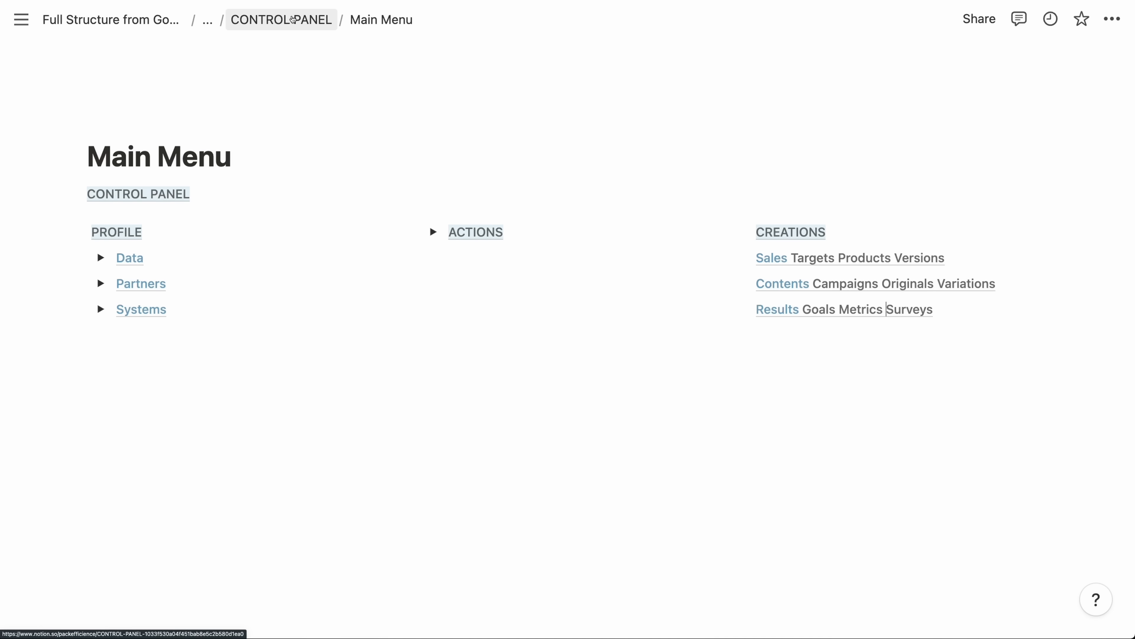
left_click(293, 19)
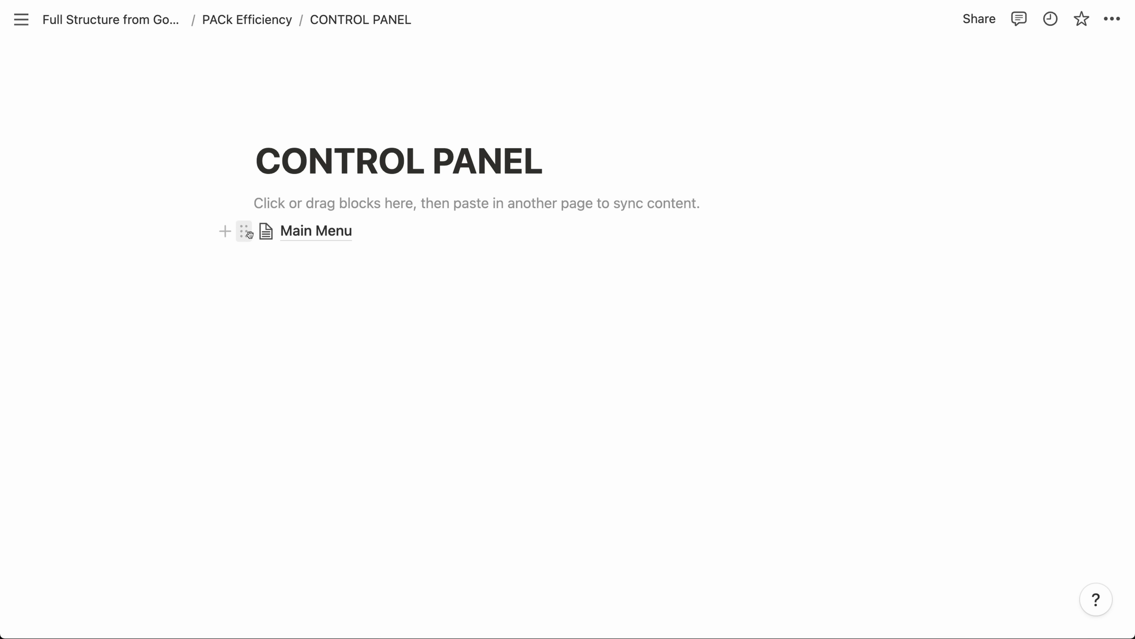
left_click_drag(240, 231, 272, 205)
right_click(863, 207)
mouse_move(922, 316)
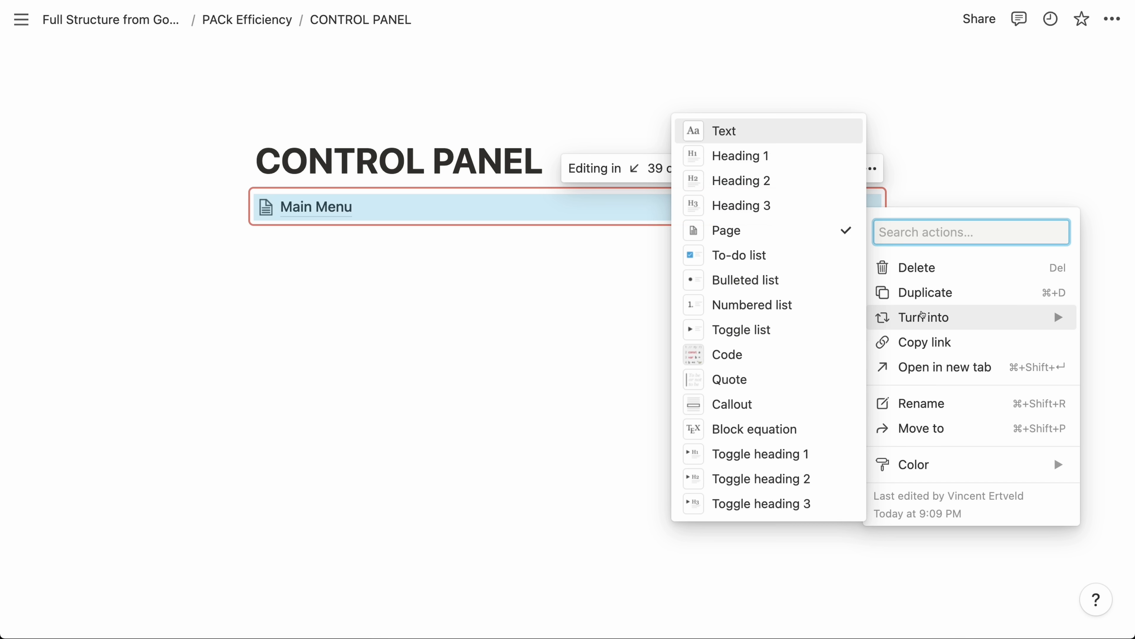
left_click(760, 330)
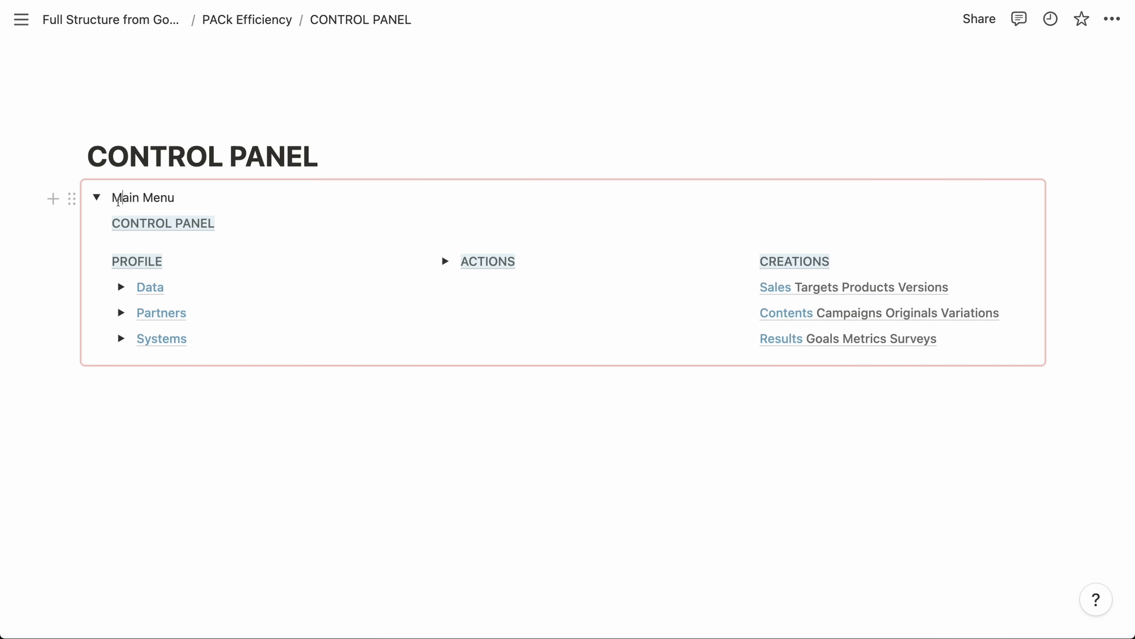
Step: Replace the toggle's Main Menu title with the CONTROL PANEL link from the line below, and collapse the toggle
triple_click(114, 197)
key("BackSpace")
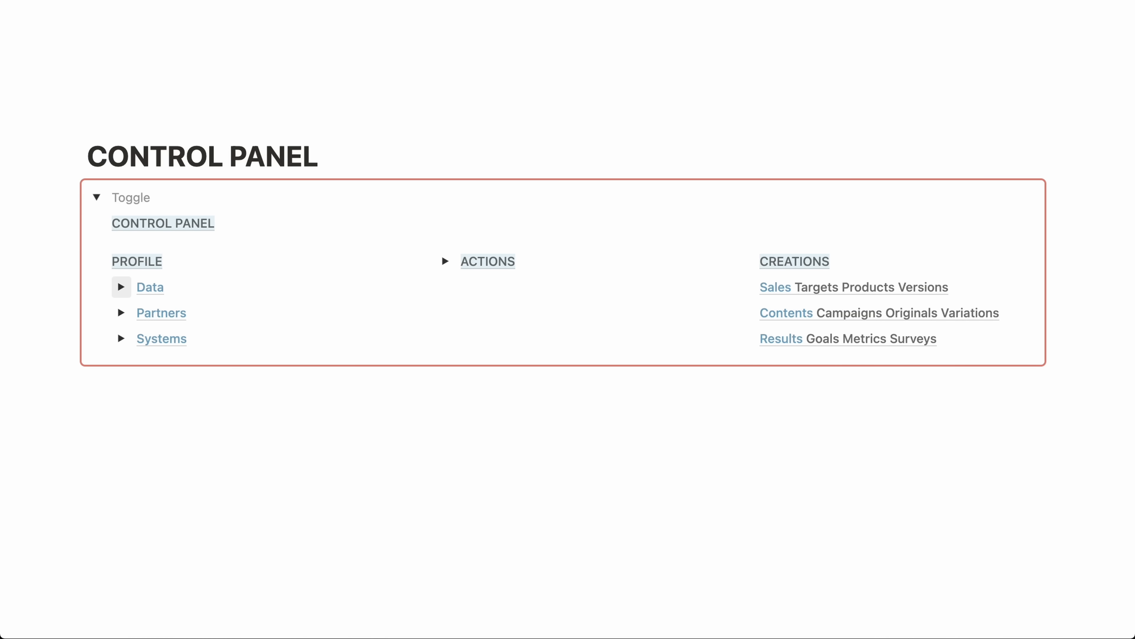
key("Delete")
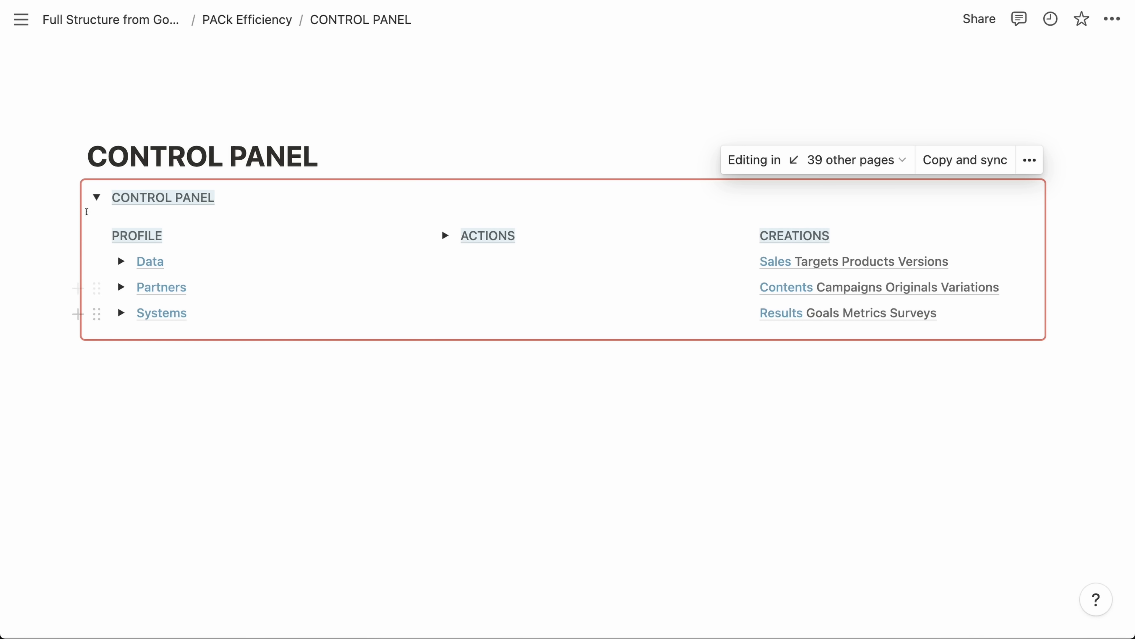
left_click(96, 197)
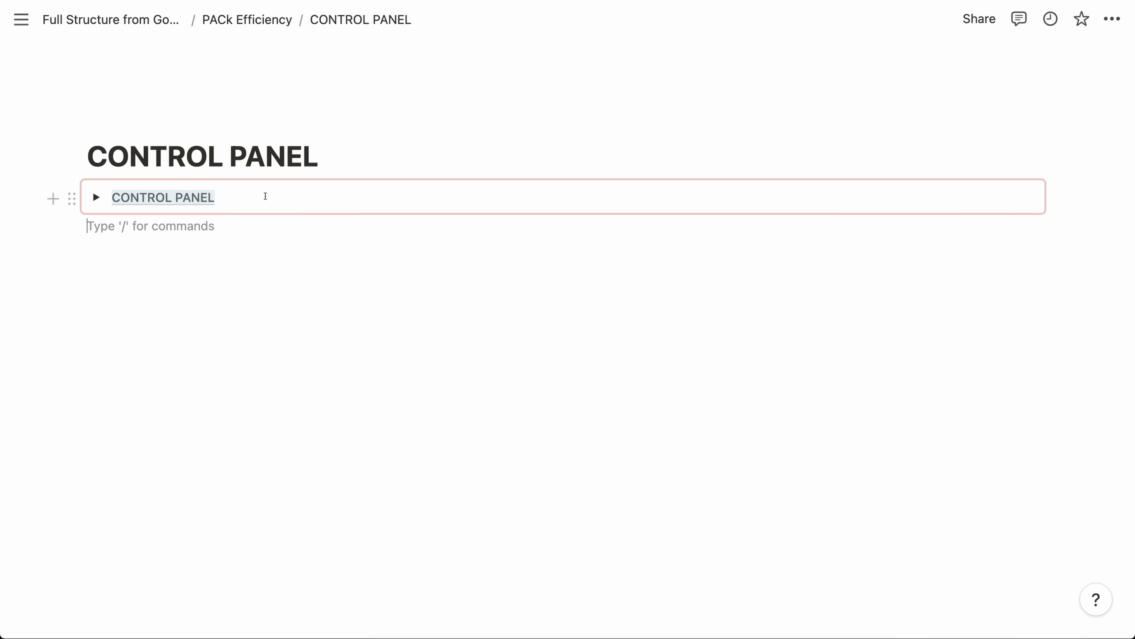
Step: Check the synced menu by expanding and collapsing its CONTROL PANEL, Data and ACTIONS toggles, leaving CONTROL PANEL expanded
mouse_move(177, 202)
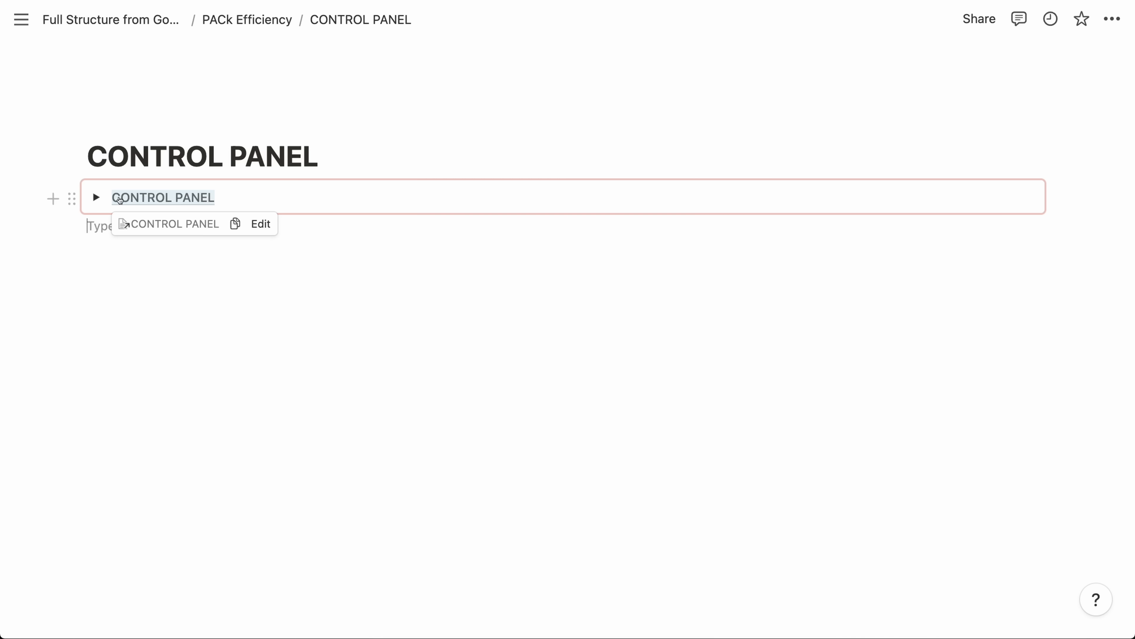
left_click(96, 197)
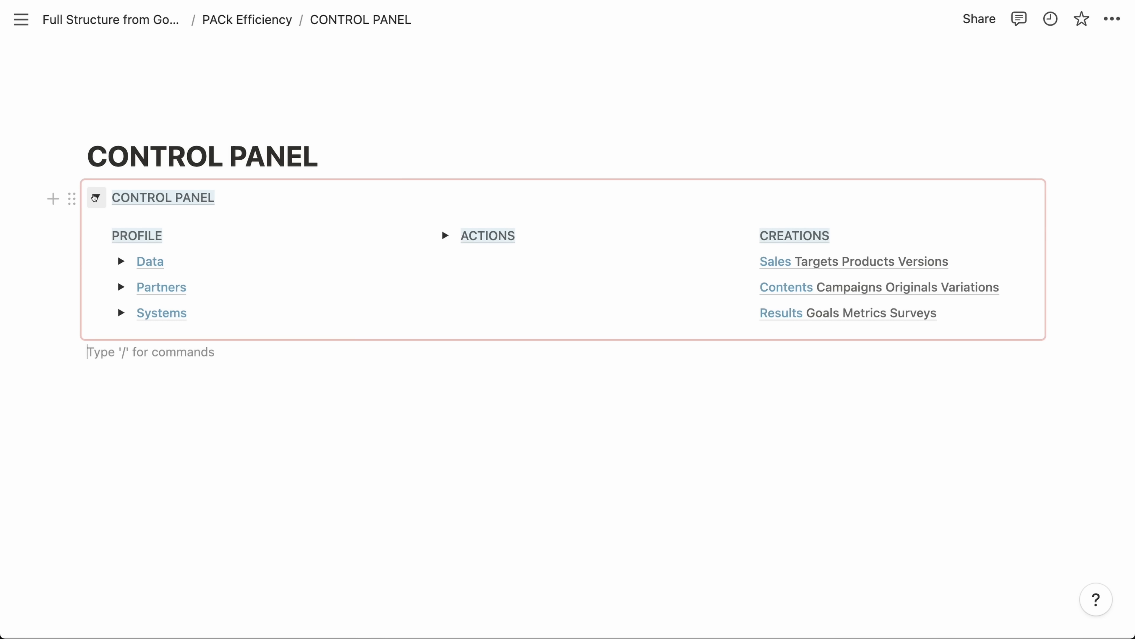
left_click(121, 261)
left_click(120, 261)
left_click(442, 234)
left_click(441, 235)
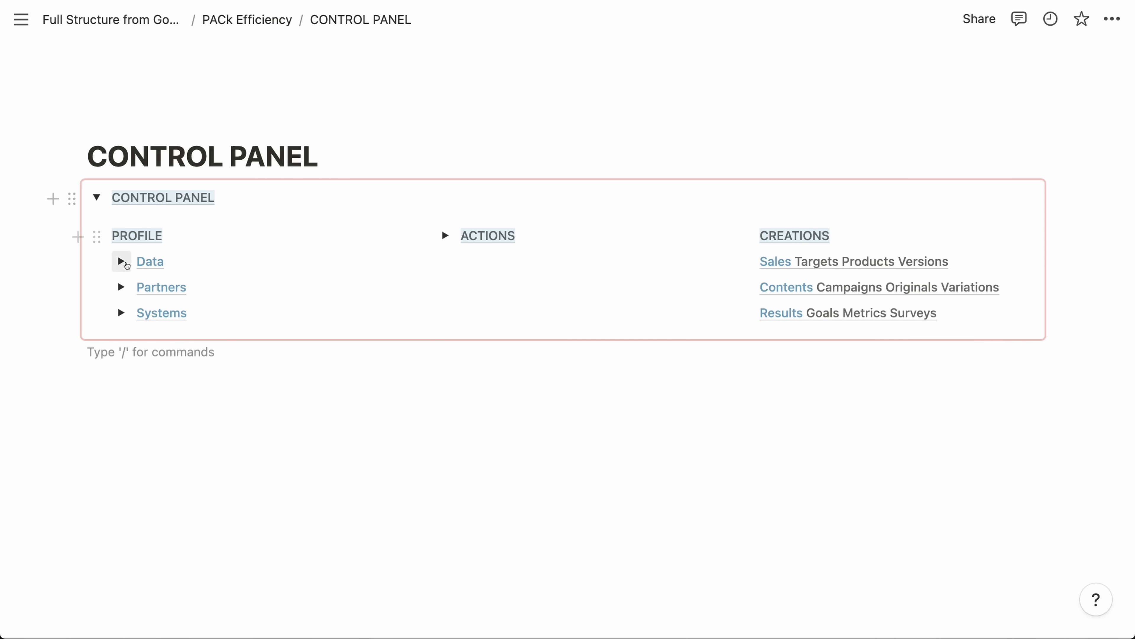
left_click(122, 262)
left_click(124, 263)
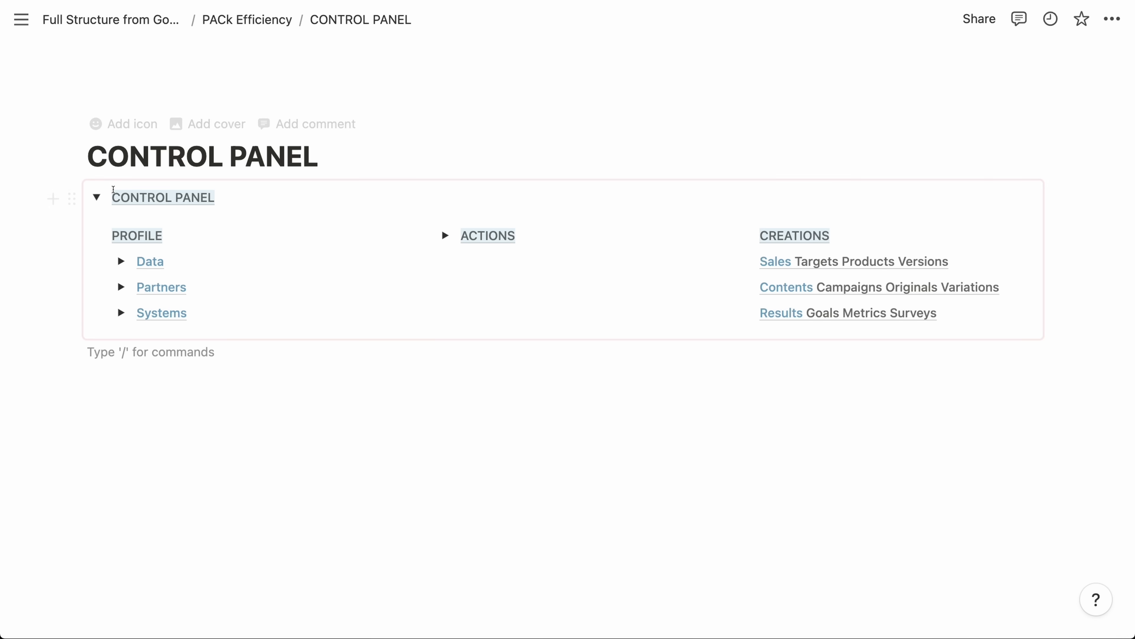
left_click(97, 199)
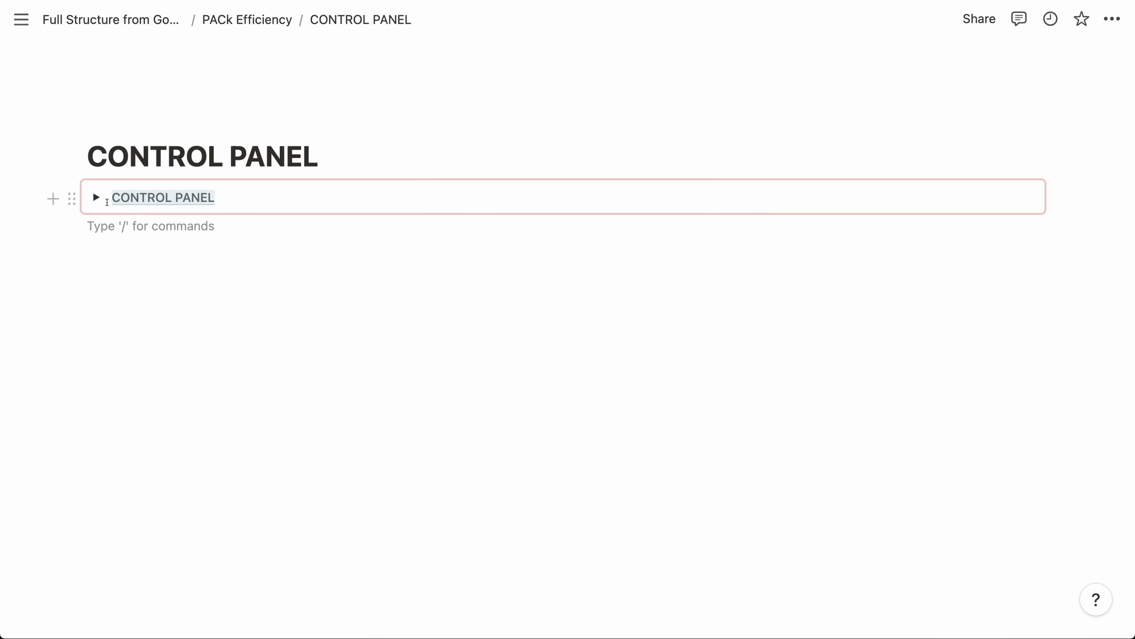
left_click(96, 197)
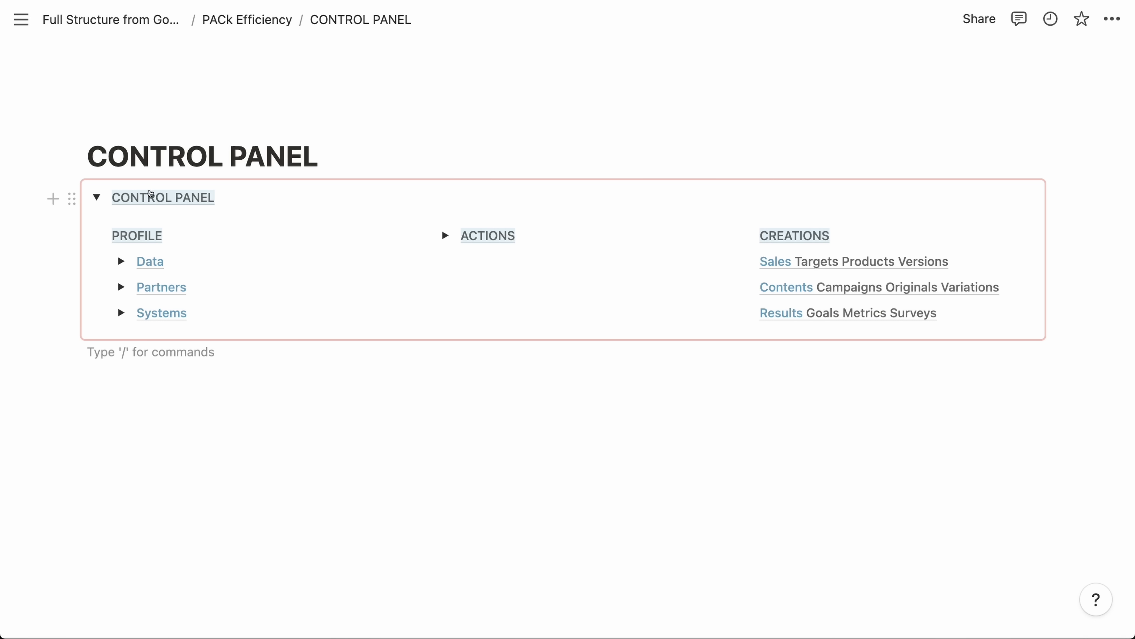
Step: Test the synced menu's links on the Data and Products pages, return to the CONTROL PANEL page and collapse the menu toggle
left_click(152, 261)
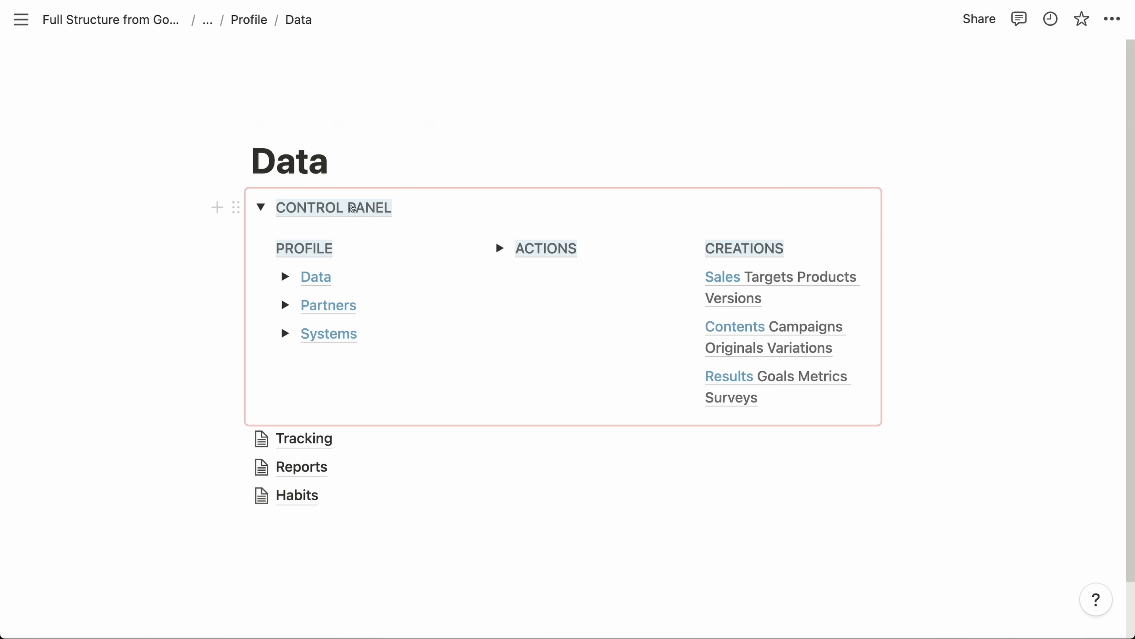
left_click(261, 208)
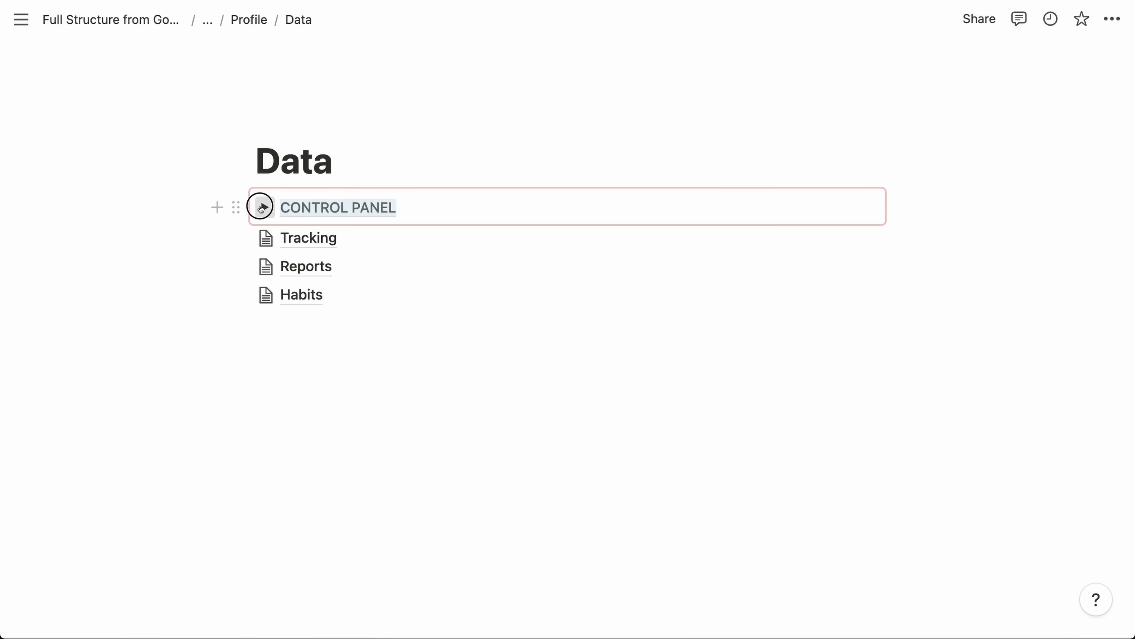
left_click(261, 208)
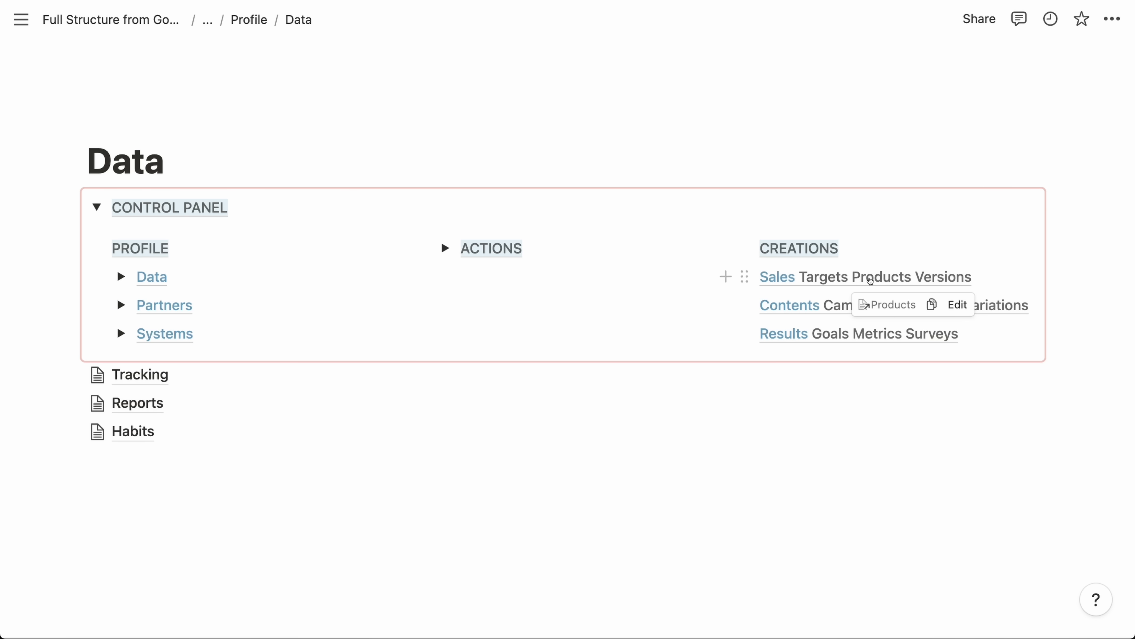
left_click(871, 278)
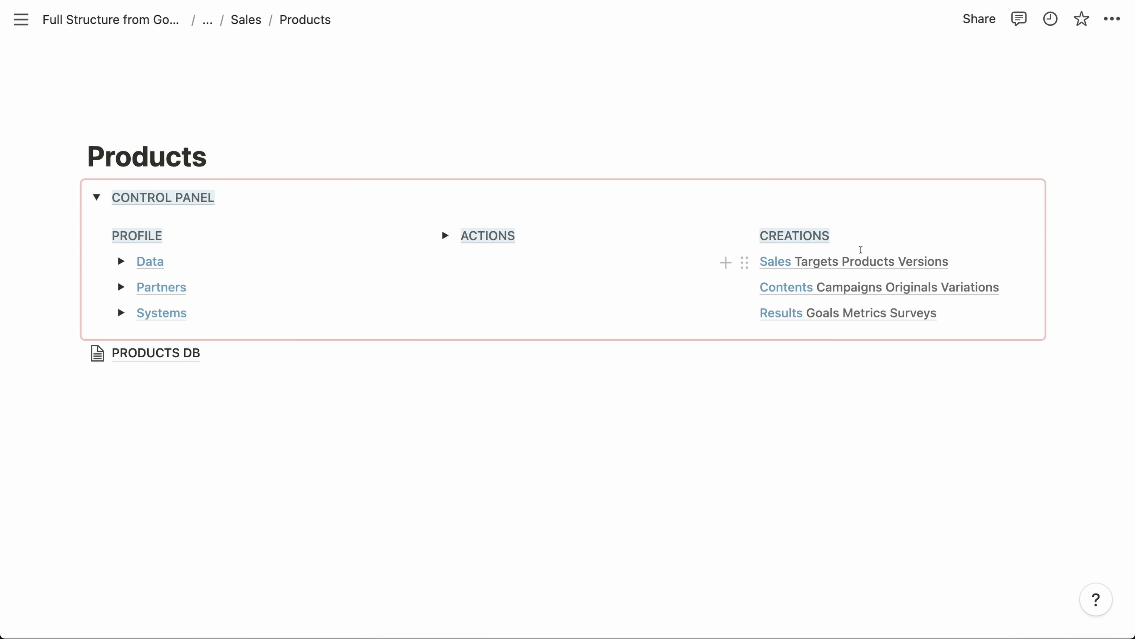
left_click(171, 204)
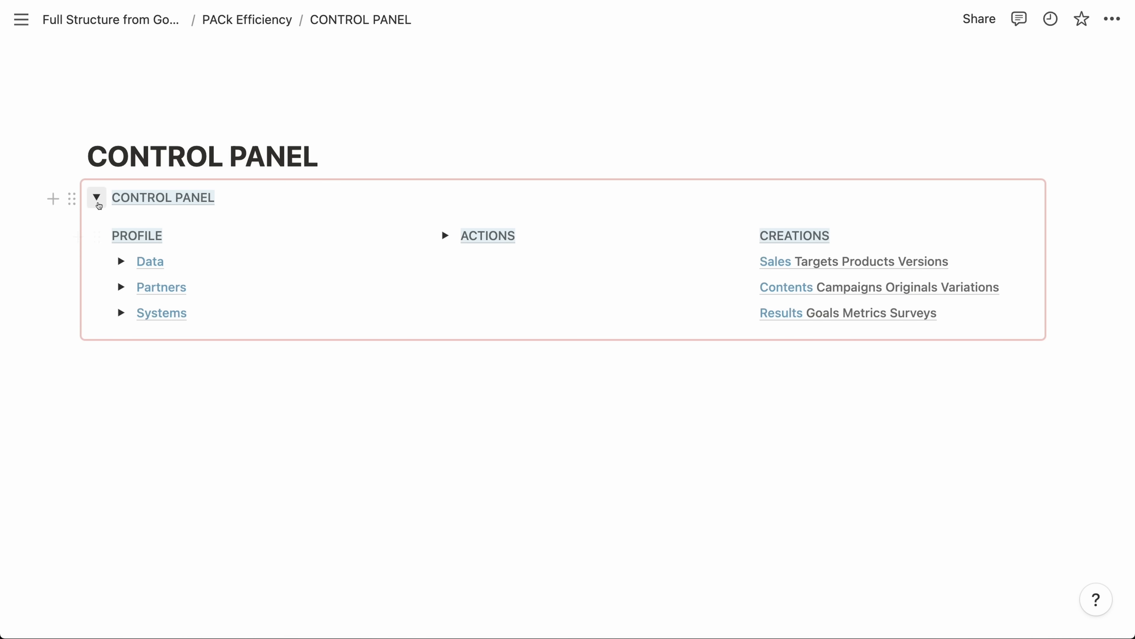
left_click(96, 197)
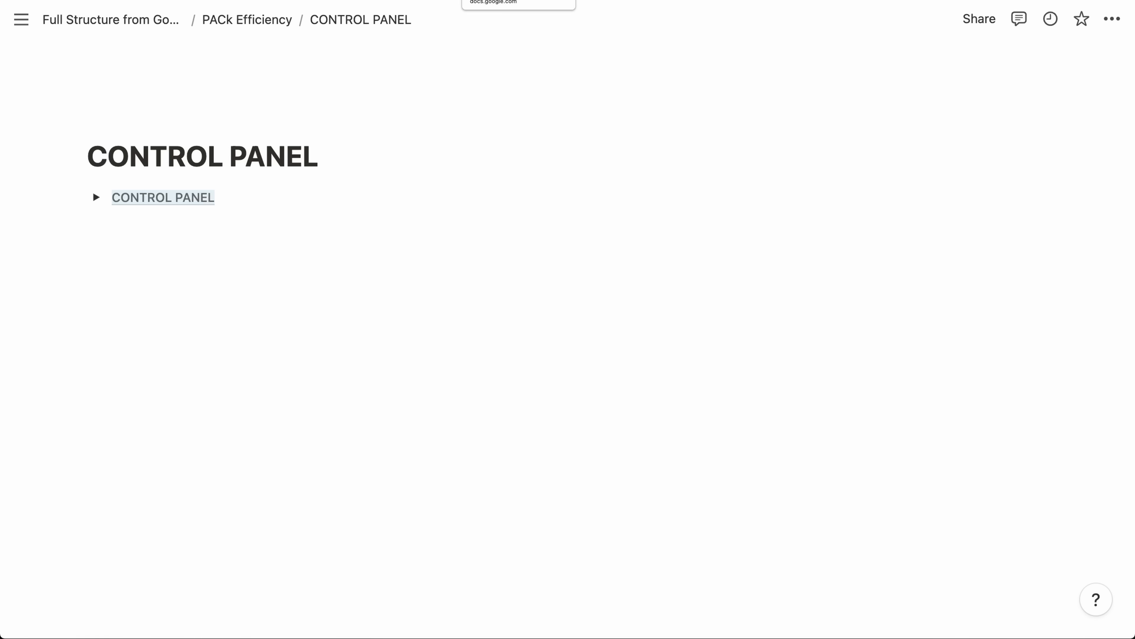
Step: View the Structure PACk sheet in Google Sheets, switch to the Make scenario and open its additional options containing the blueprint commands
left_click(501, 0)
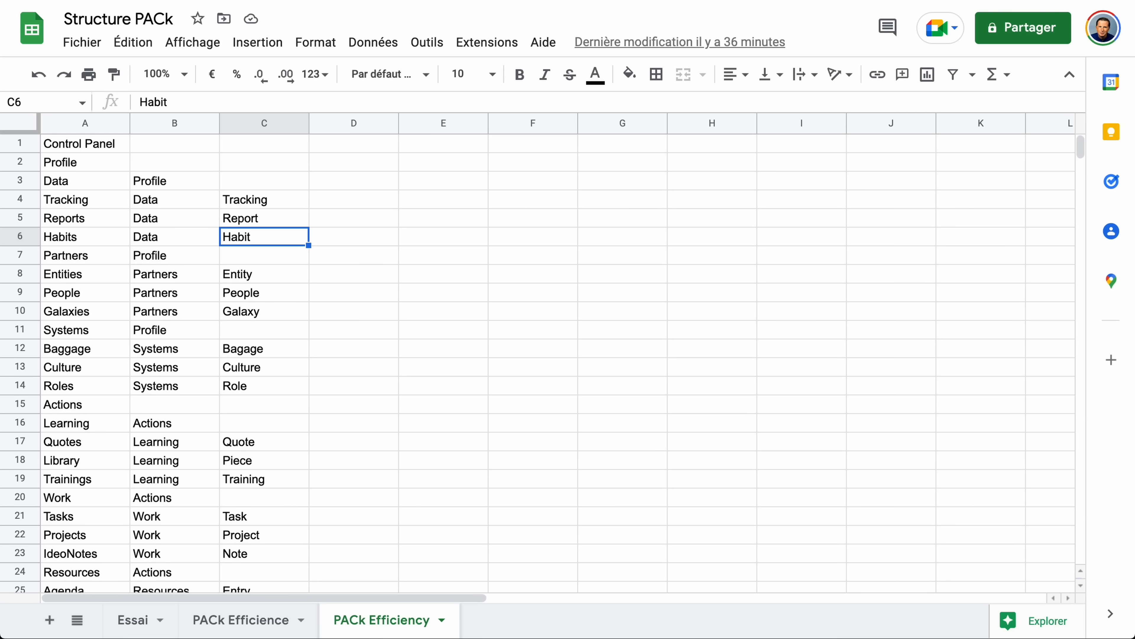
left_click(412, 0)
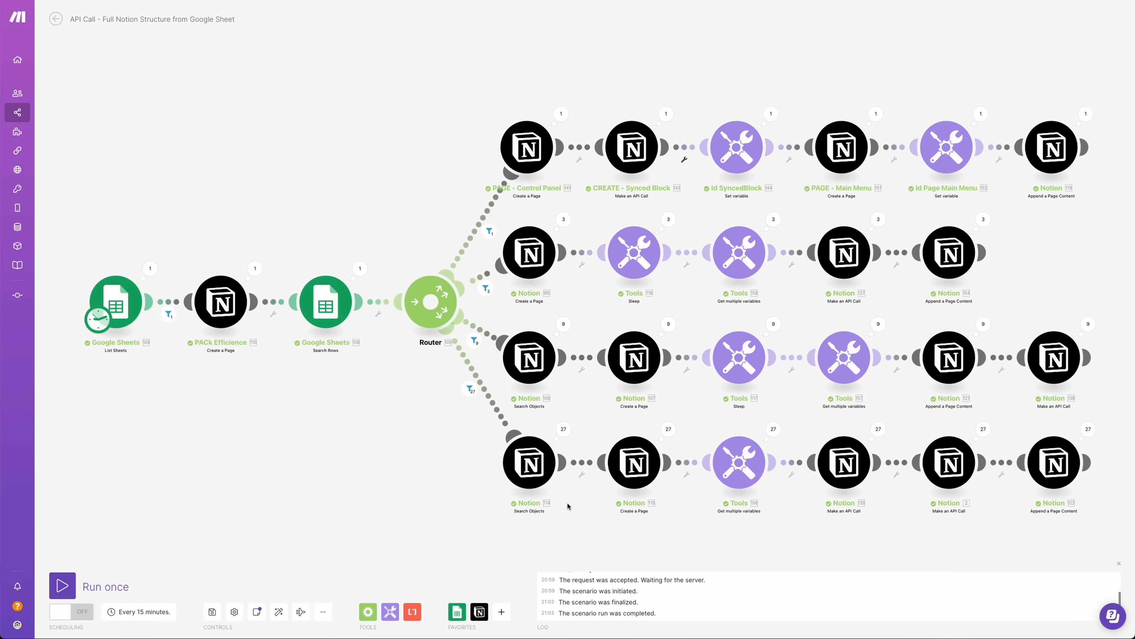
left_click(324, 613)
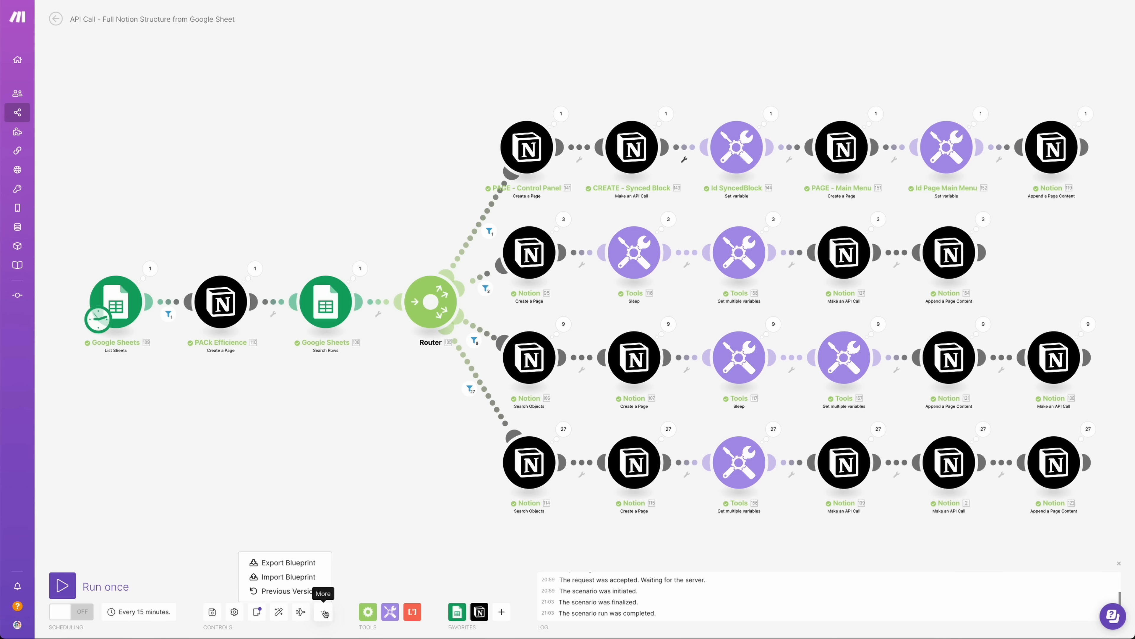